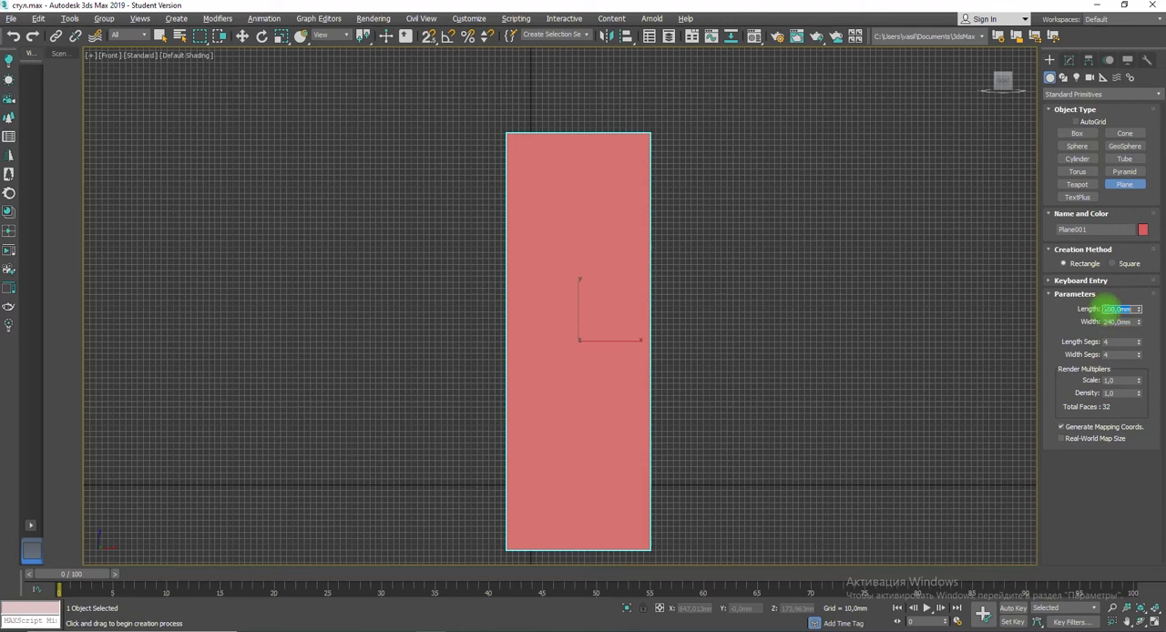
Step: Set the existing plane's length to 240 mm and width to 700 mm
{"action": "type", "text": "0"}
{"action": "key", "text": "Tab"}
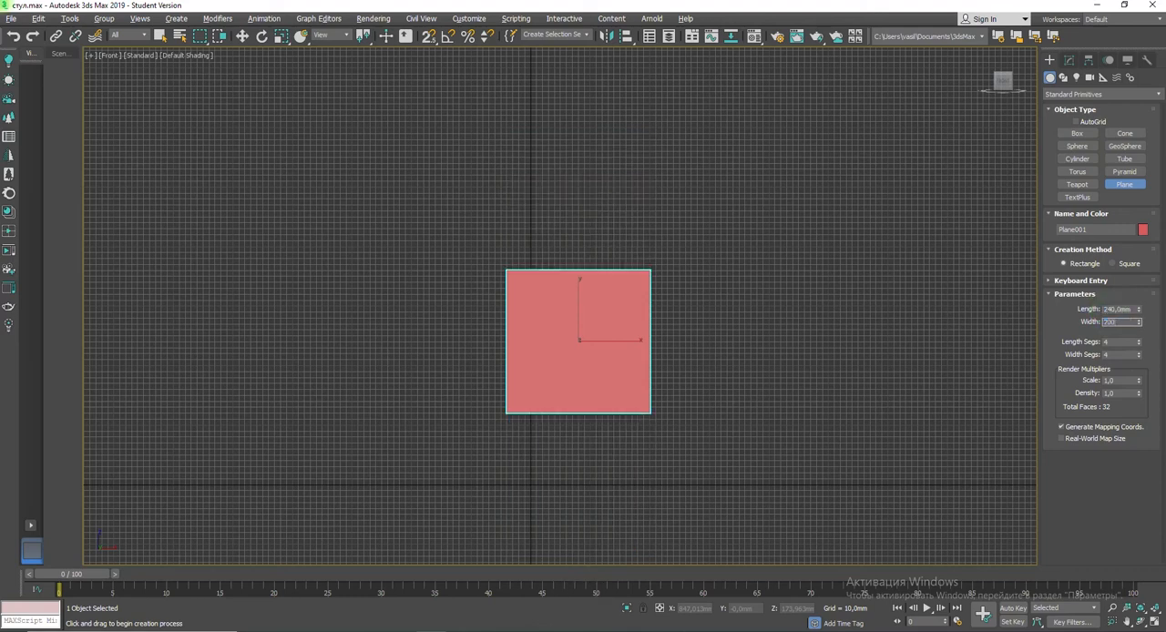
{"action": "type", "text": "700"}
{"action": "key", "text": "Return"}
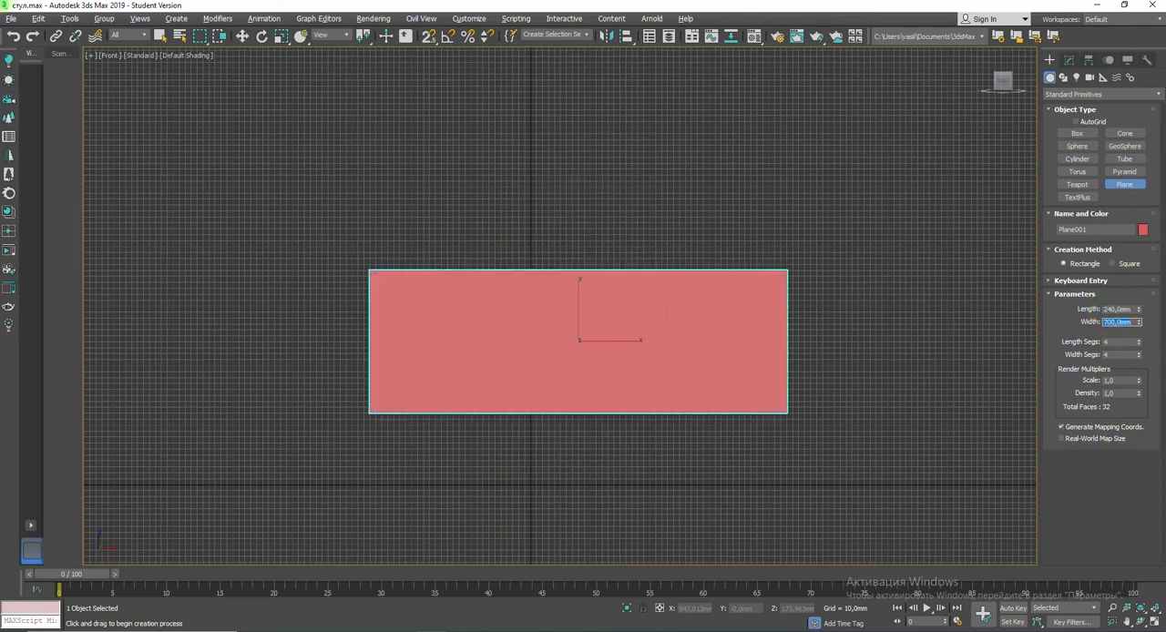
{"action": "key", "text": "ctrl+z"}
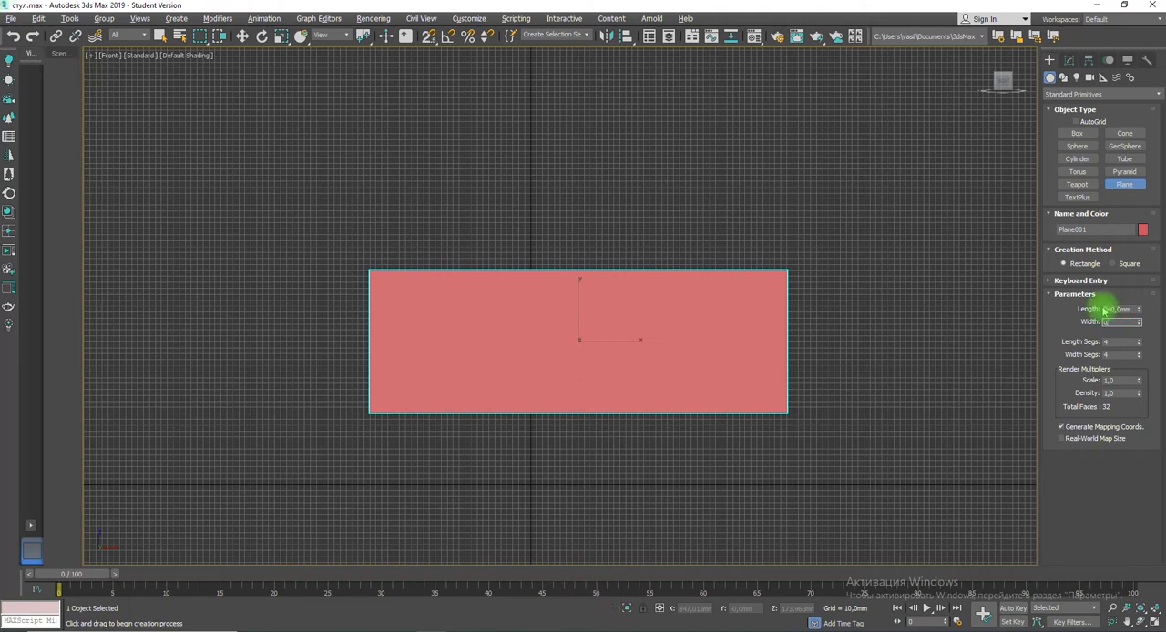
{"action": "left_click", "coordinate": [559, 320]}
{"action": "right_click", "coordinate": [331, 127]}
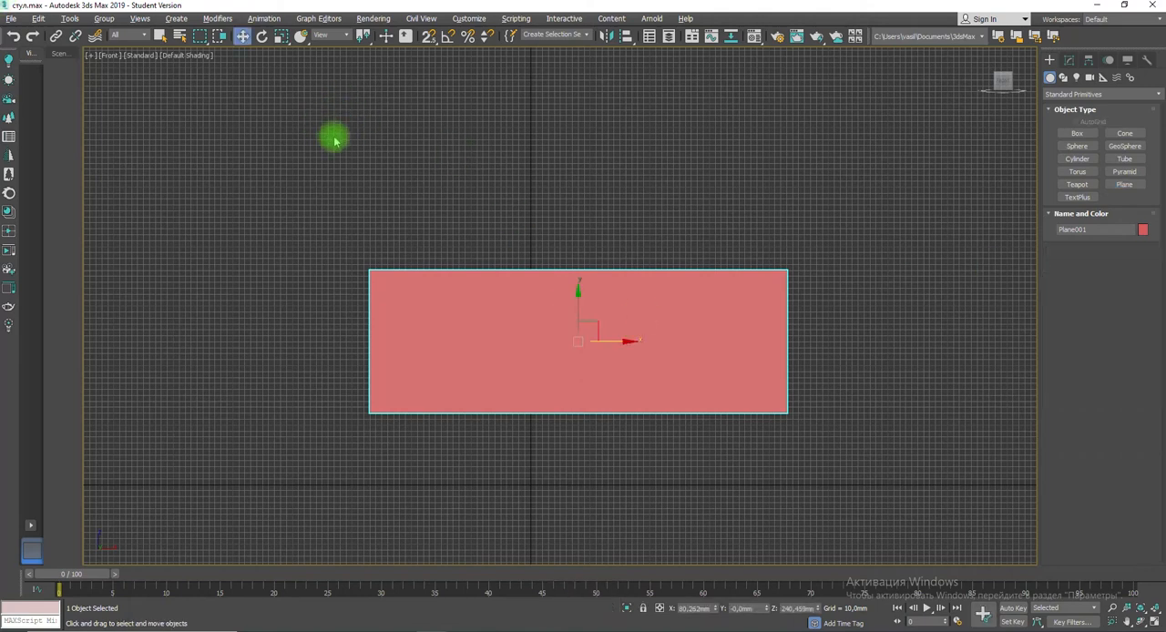
Step: Delete the plane and draw a new one in the front view, 700 mm long and 350 mm wide
{"action": "key", "text": "Delete"}
{"action": "left_click", "coordinate": [1124, 184]}
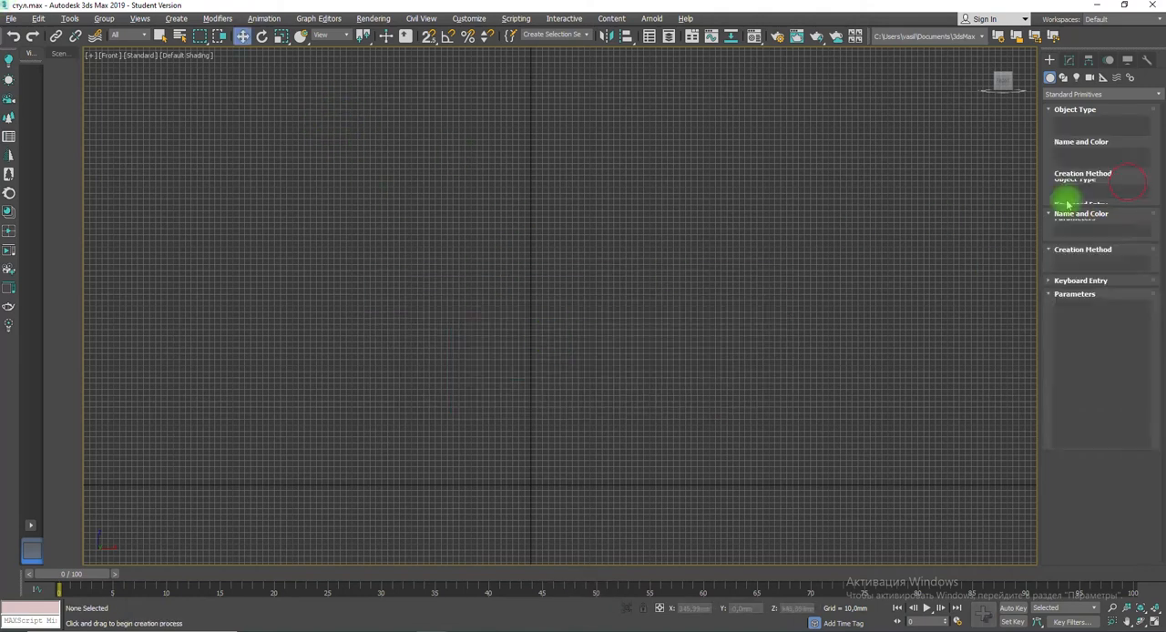
{"action": "left_click_drag", "start_coordinate": [413, 168], "coordinate": [576, 451]}
{"action": "left_click_drag", "start_coordinate": [609, 494], "coordinate": [638, 477]}
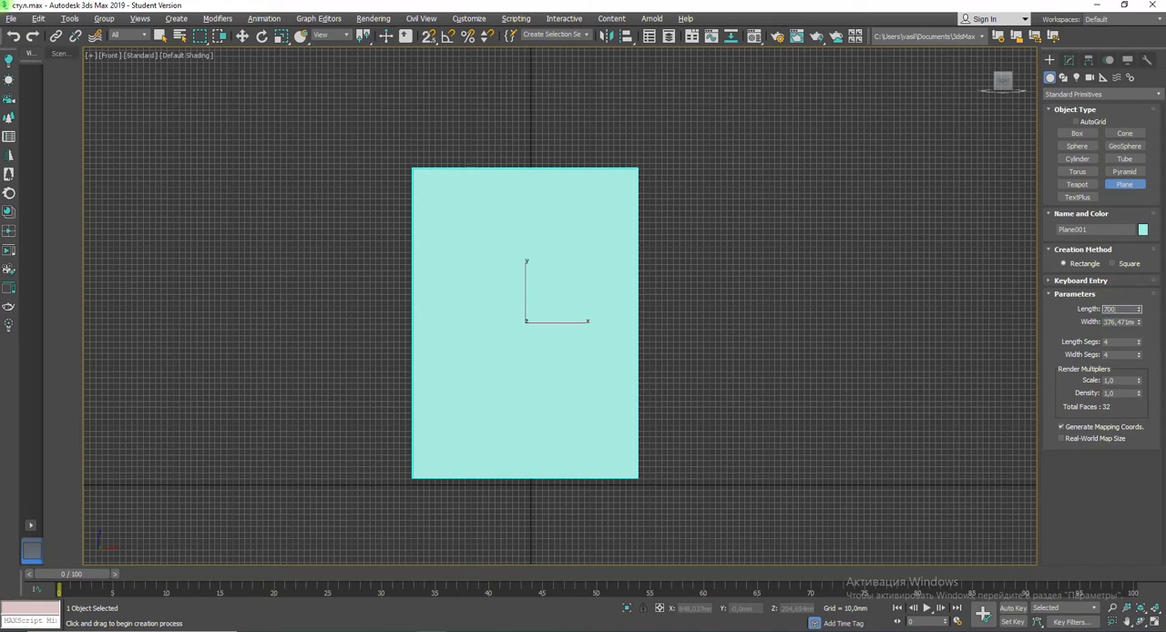
{"action": "key", "text": "Tab"}
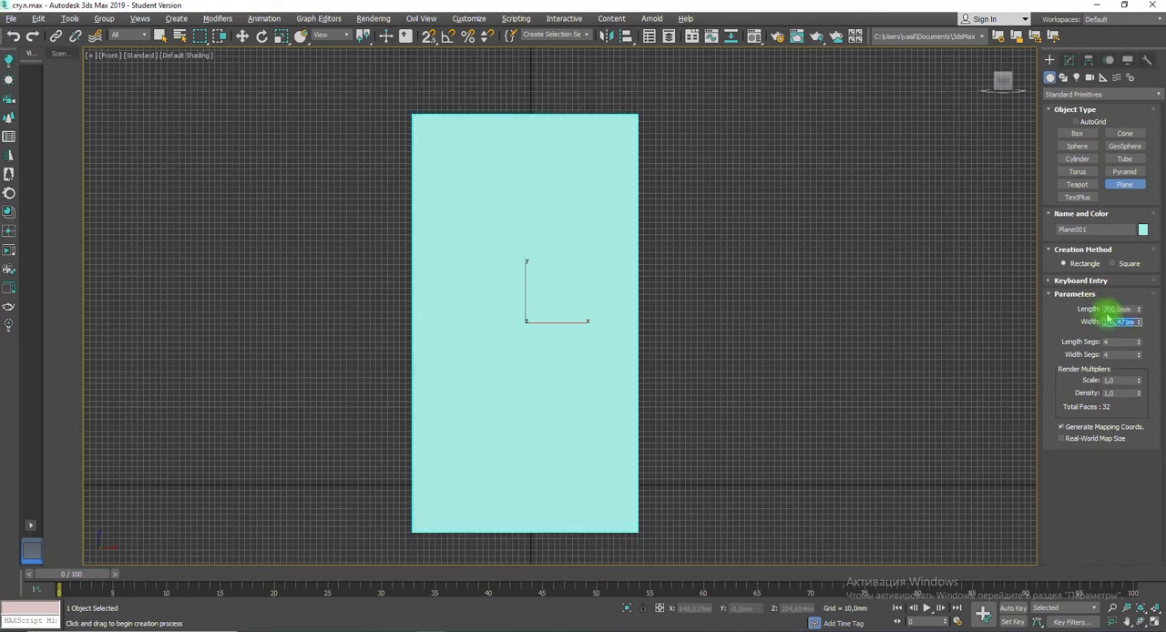
{"action": "key", "text": "Return"}
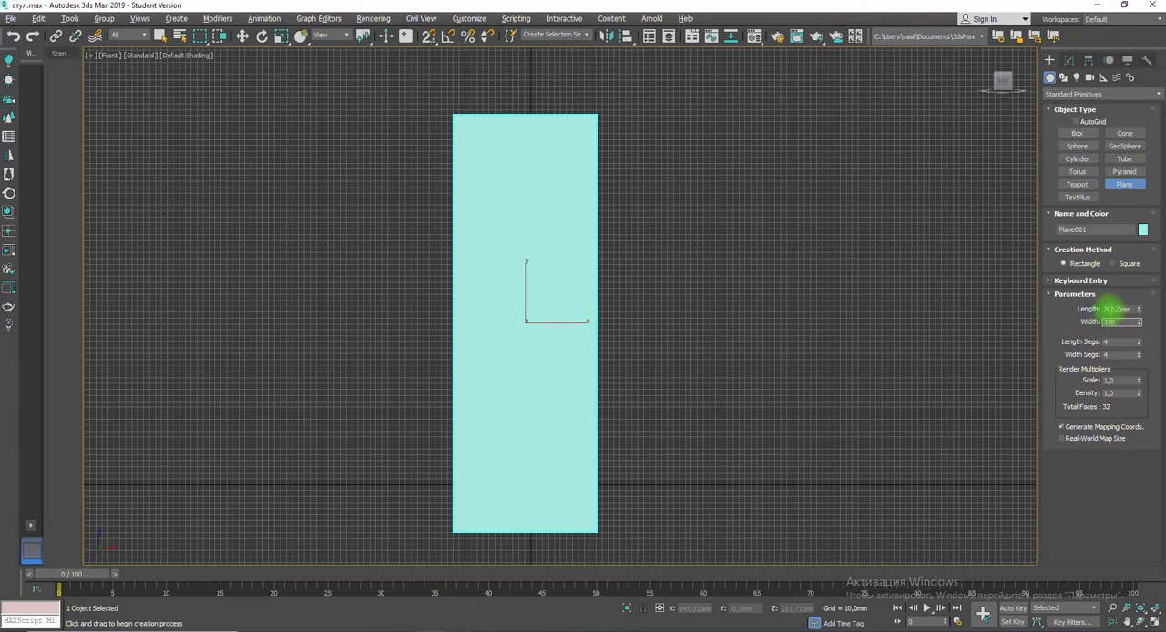
{"action": "key", "text": "Return"}
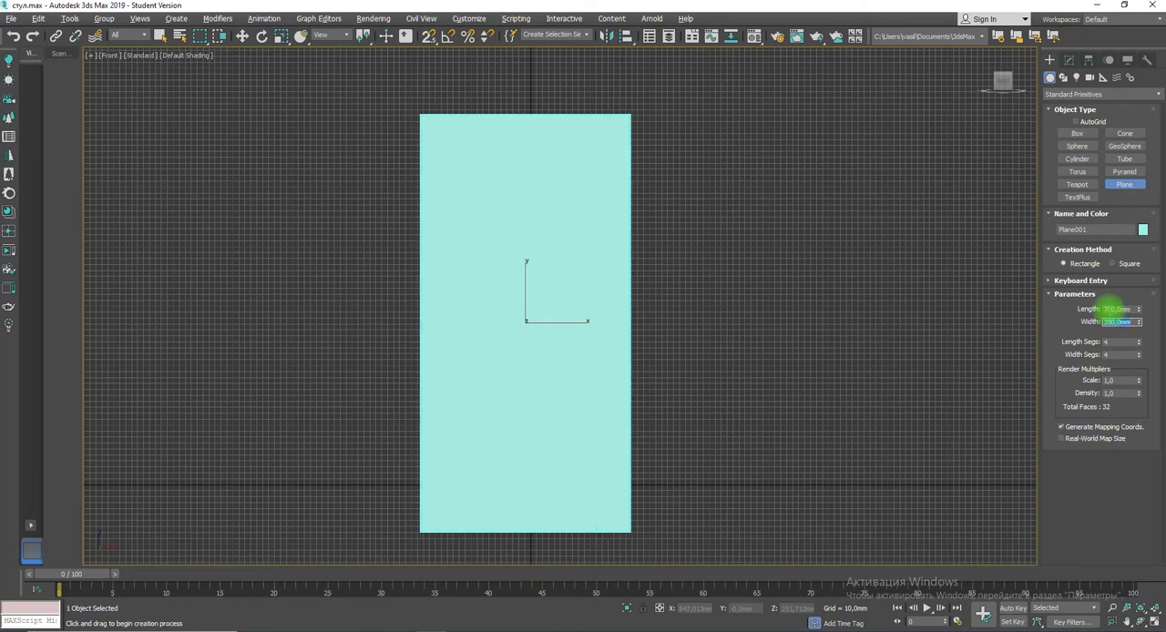
Step: Move the new plane straight up until its lower edge sits just above the horizontal grid axis
{"action": "left_click", "coordinate": [527, 308]}
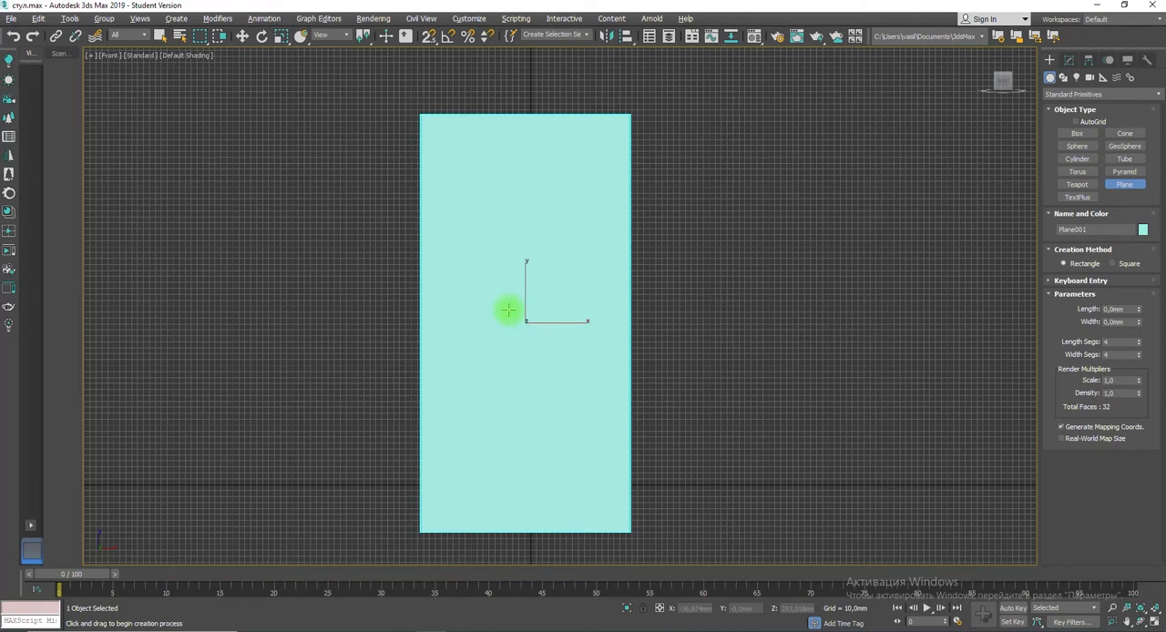
{"action": "key", "text": "w"}
{"action": "left_click_drag", "start_coordinate": [525, 308], "coordinate": [526, 254]}
Step: Assign the first sample slot's chair-image material to the plane and review the bitmap's crop region
{"action": "left_click", "coordinate": [754, 36]}
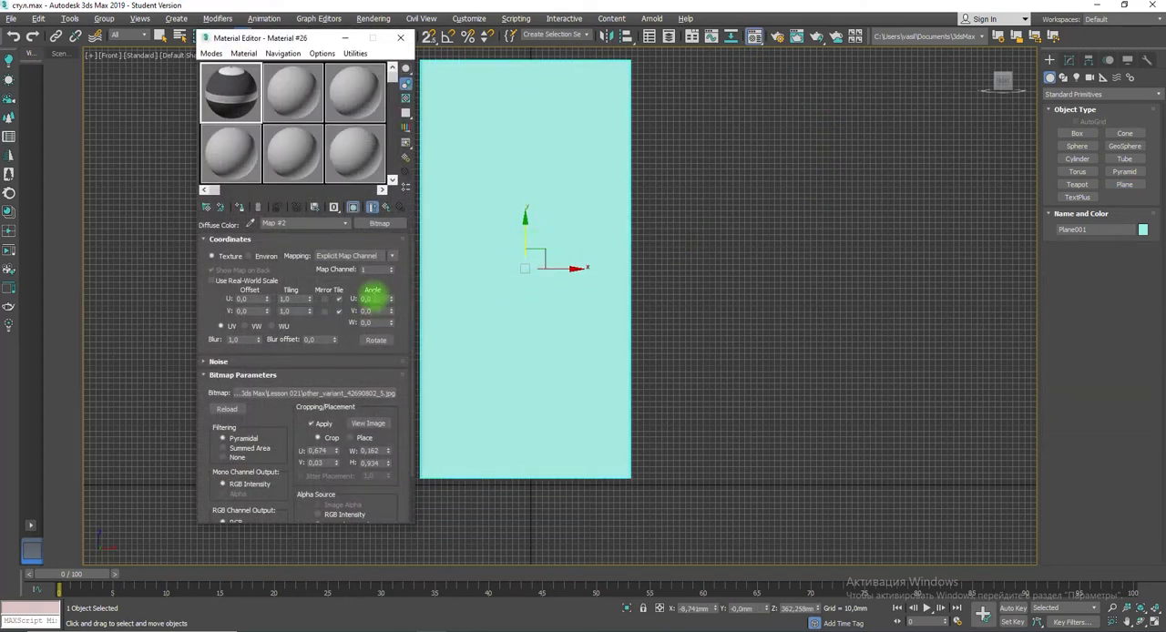
{"action": "left_click", "coordinate": [238, 208]}
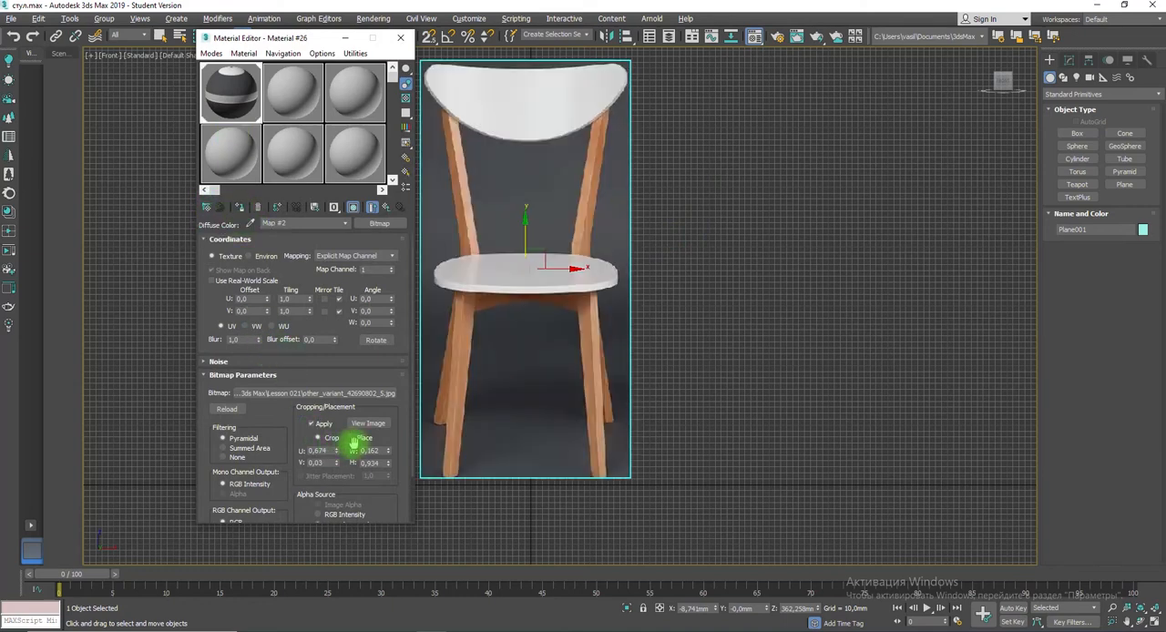
{"action": "left_click", "coordinate": [367, 423]}
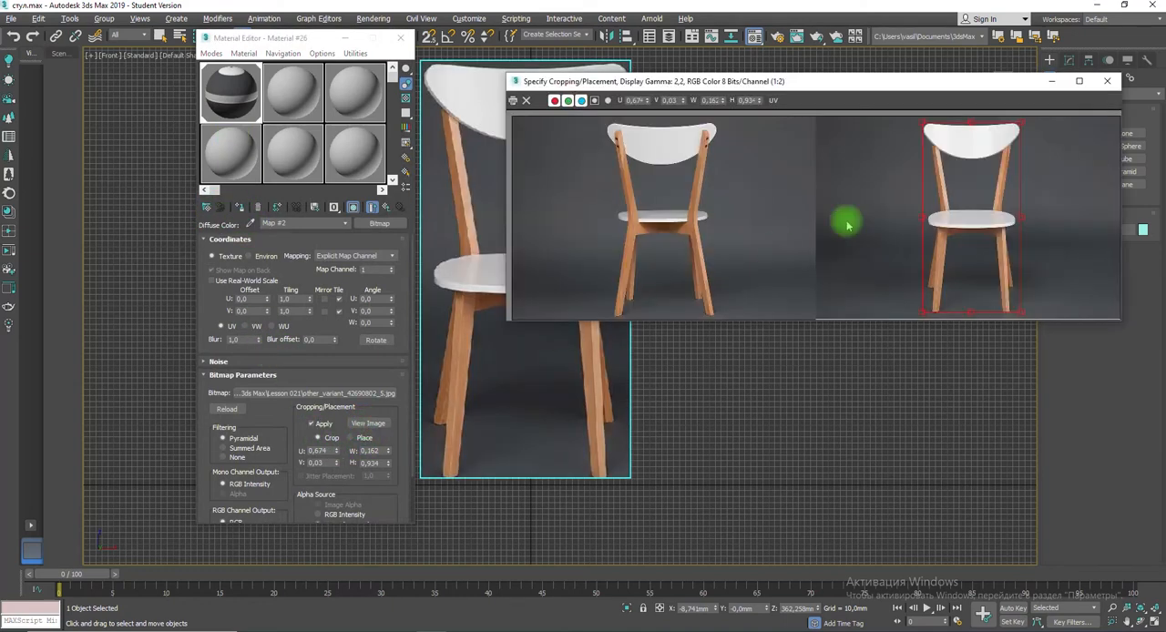
{"action": "left_click", "coordinate": [1106, 80]}
{"action": "left_click", "coordinate": [401, 37]}
{"action": "middle_click_drag", "start_coordinate": [550, 268], "coordinate": [628, 553]}
{"action": "scroll", "coordinate": [552, 406], "scroll_direction": "up", "scroll_amount": 5}
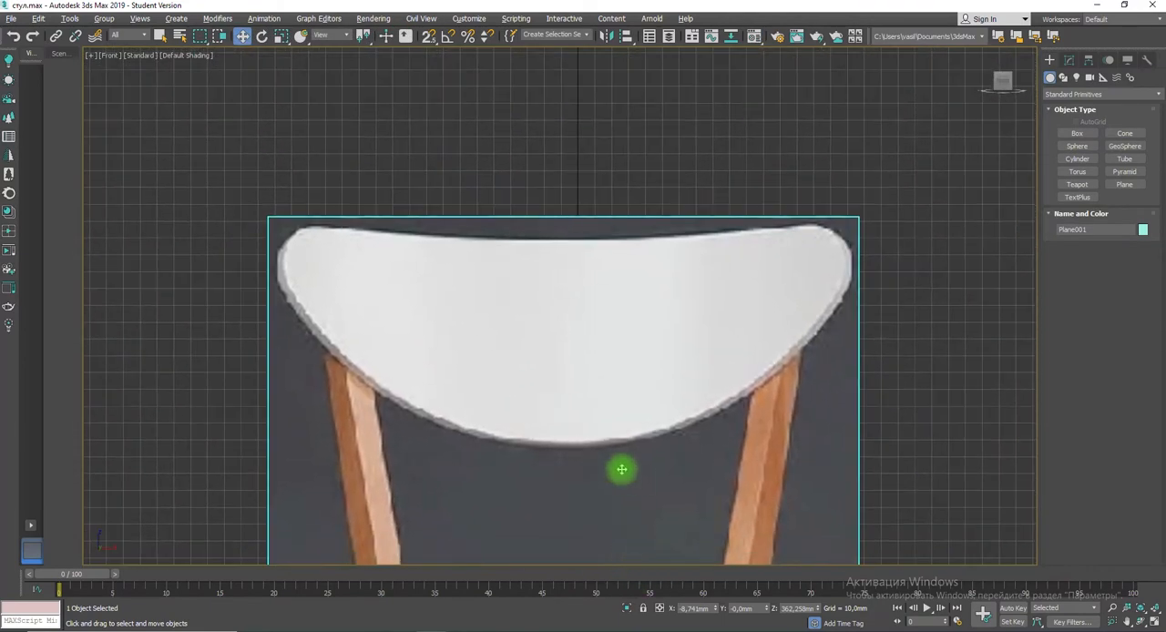
{"action": "left_click", "coordinate": [1061, 78]}
{"action": "left_click", "coordinate": [1080, 143]}
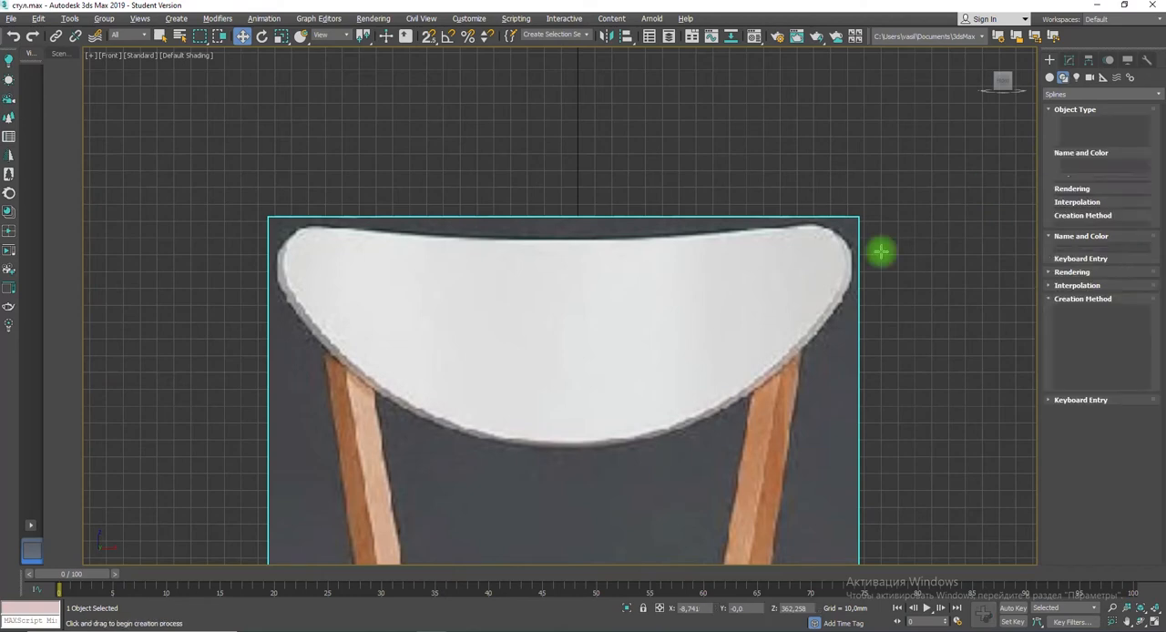
{"action": "left_click", "coordinate": [241, 35]}
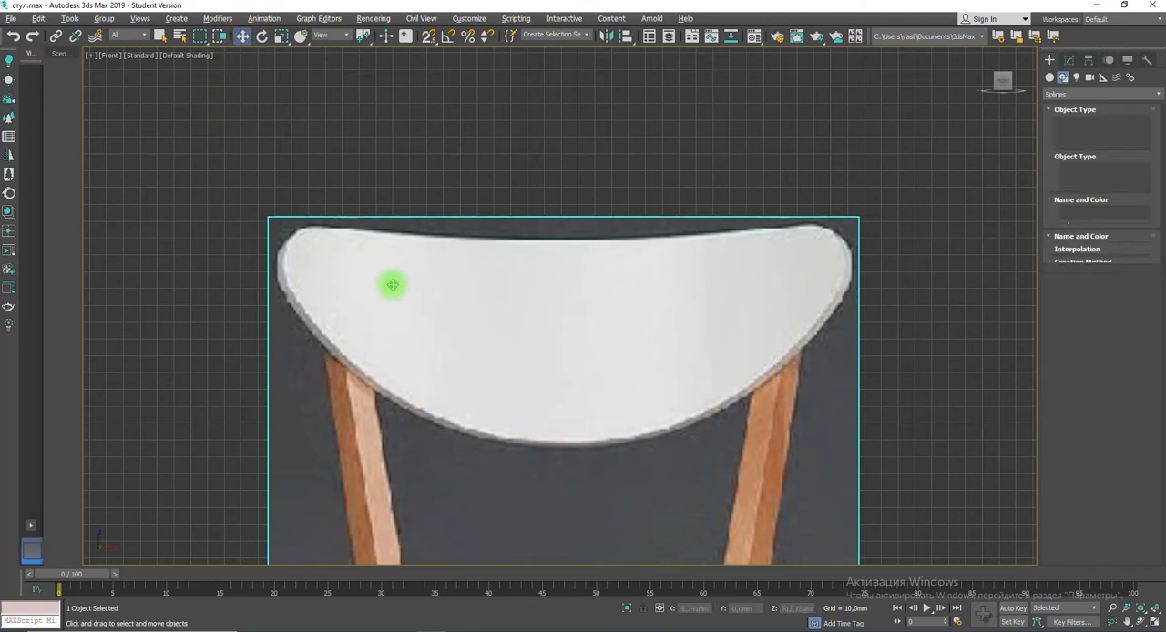
Step: Move the reference plane to about X -5.2 mm, Z 516 mm, centring the chair on the vertical grid axis
{"action": "scroll", "coordinate": [409, 335], "scroll_direction": "down", "scroll_amount": 5}
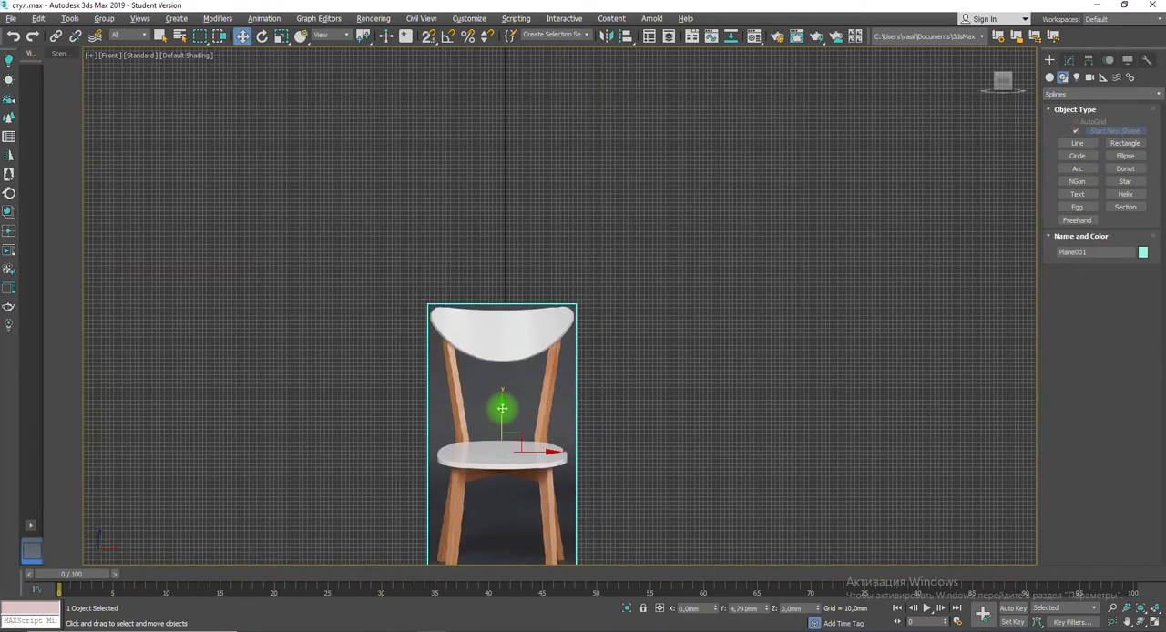
{"action": "left_click_drag", "start_coordinate": [489, 409], "coordinate": [502, 346]}
{"action": "left_click_drag", "start_coordinate": [528, 390], "coordinate": [531, 390]}
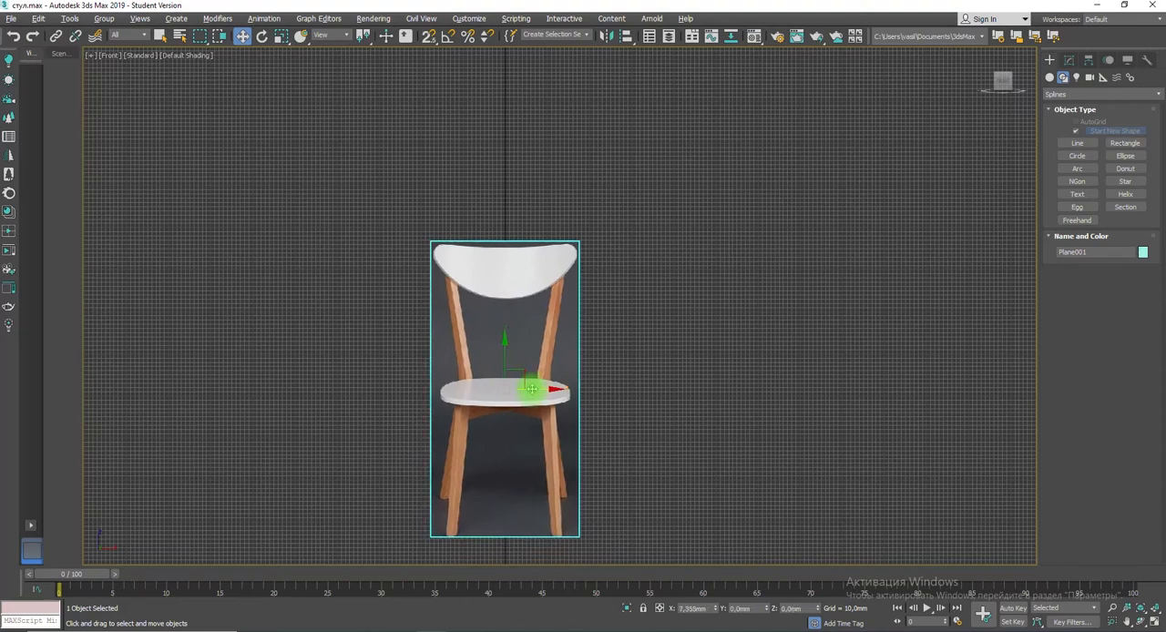
{"action": "scroll", "coordinate": [517, 296], "scroll_direction": "up", "scroll_amount": 6}
{"action": "middle_click_drag", "start_coordinate": [505, 239], "coordinate": [661, 510]}
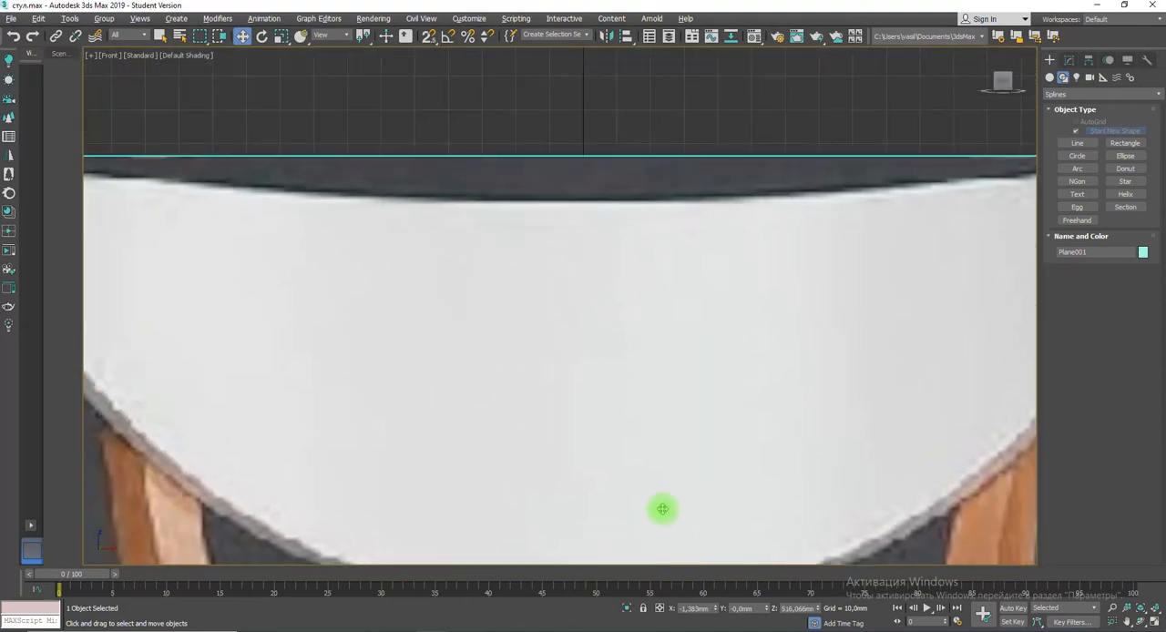
{"action": "scroll", "coordinate": [662, 509], "scroll_direction": "down", "scroll_amount": 1}
{"action": "middle_click_drag", "start_coordinate": [596, 463], "coordinate": [533, 387]}
{"action": "left_click_drag", "start_coordinate": [531, 388], "coordinate": [522, 389]}
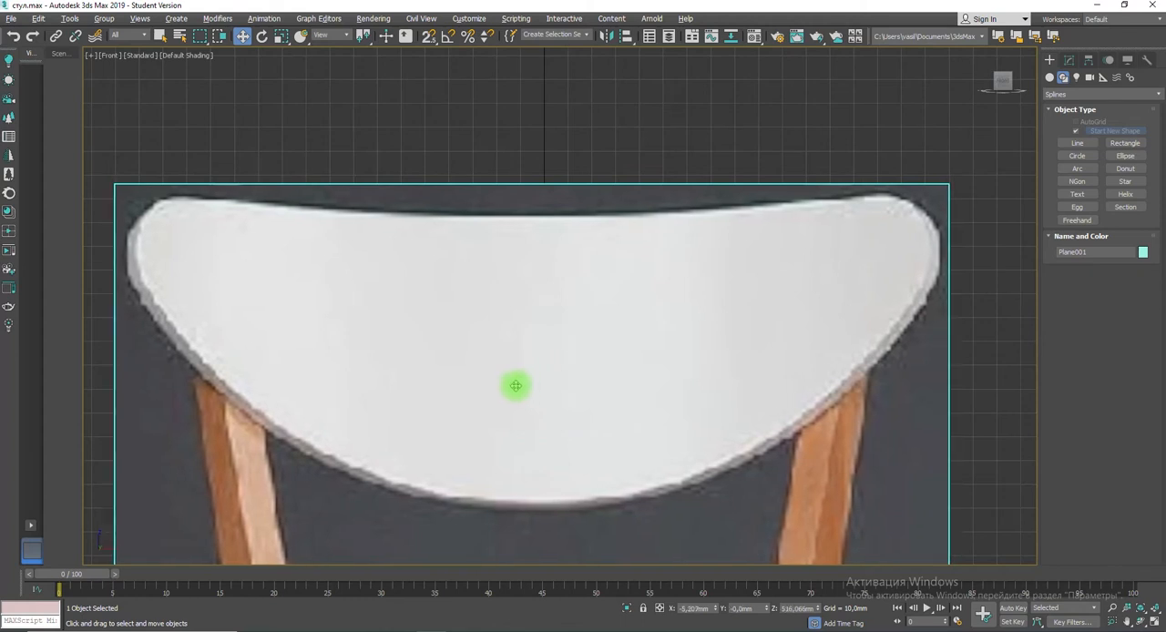
Step: Draw a closed four-point line outline over the right half of the backrest, from its bottom centre via the top centre and outer edge
{"action": "left_click", "coordinate": [1076, 143]}
{"action": "scroll", "coordinate": [532, 493], "scroll_direction": "down", "scroll_amount": 2}
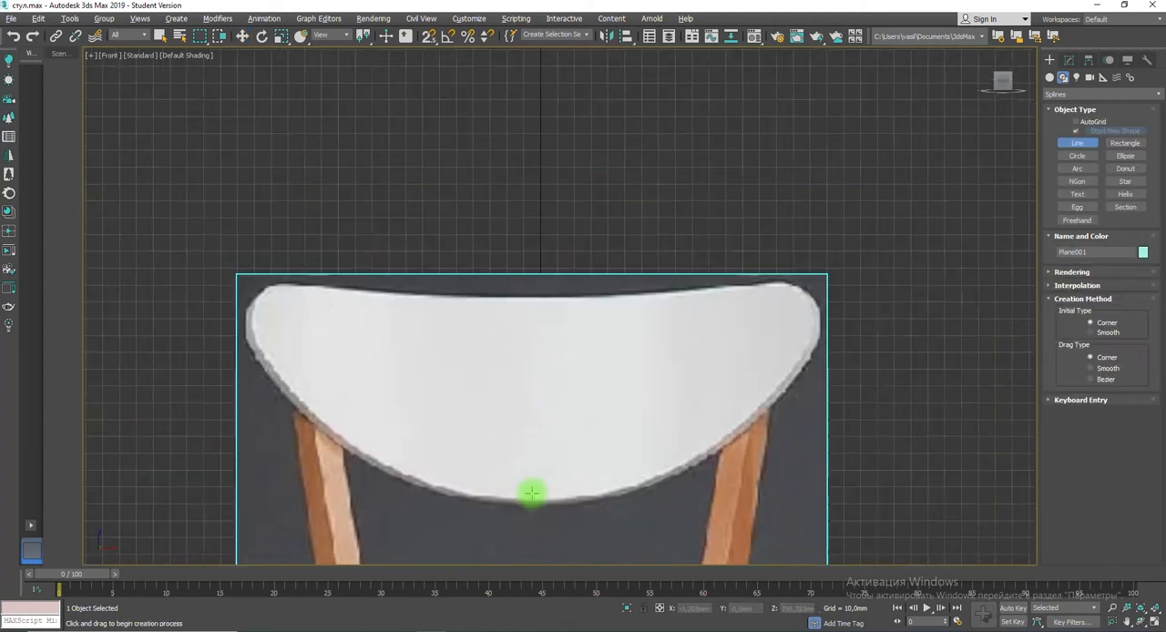
{"action": "scroll", "coordinate": [532, 493], "scroll_direction": "down", "scroll_amount": 2}
{"action": "left_click", "coordinate": [530, 497]}
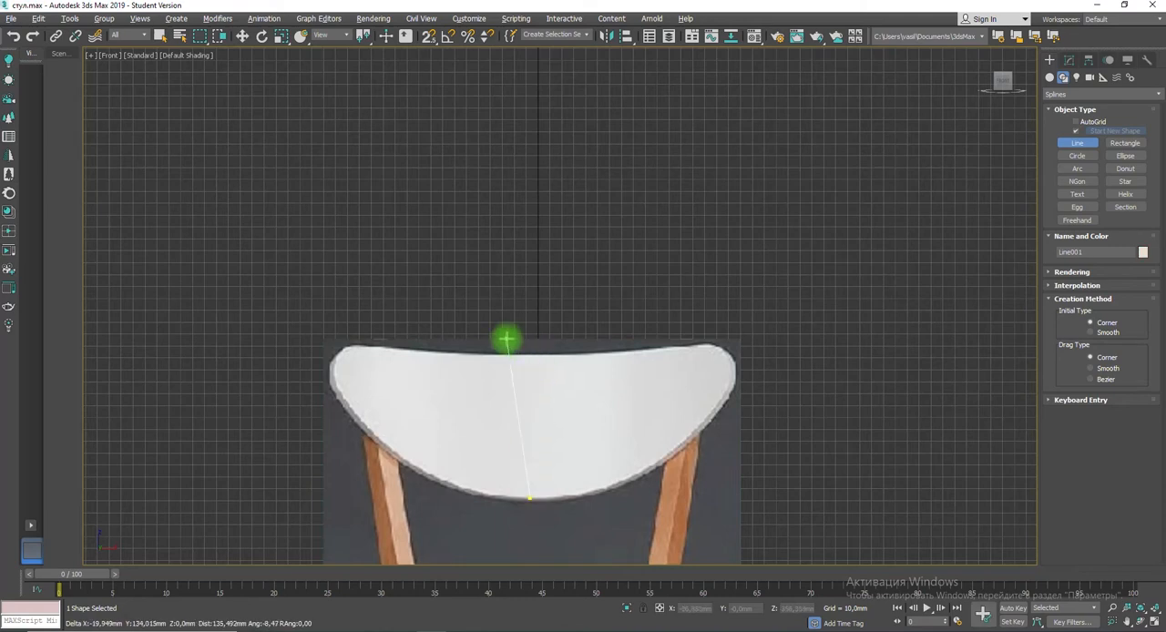
{"action": "left_click", "coordinate": [537, 355]}
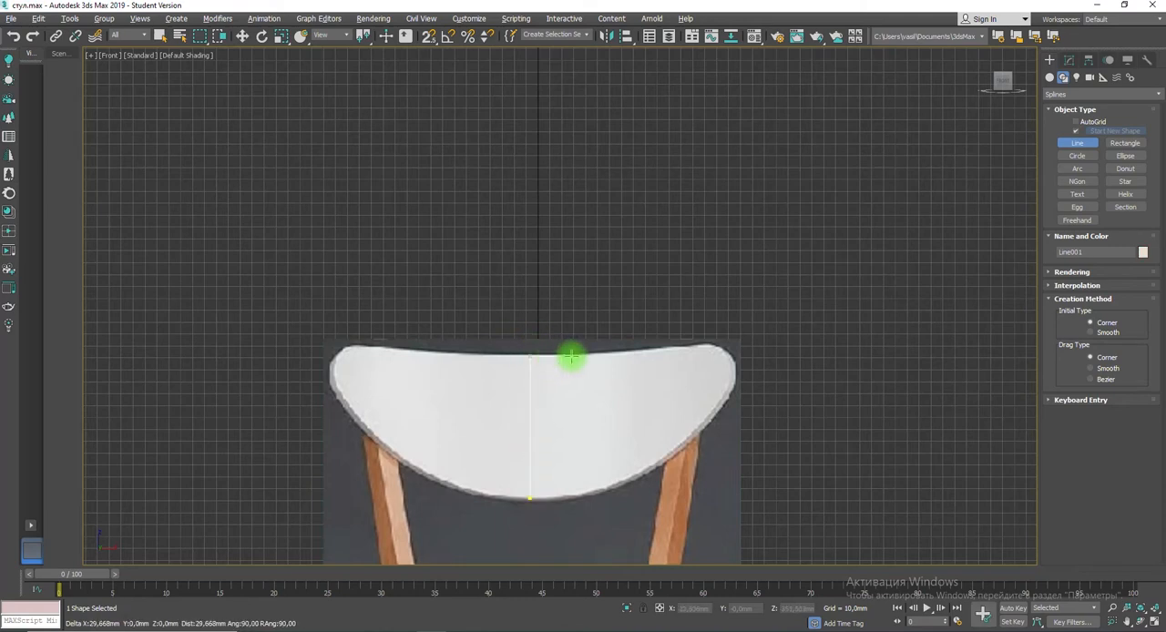
{"action": "left_click", "coordinate": [691, 347]}
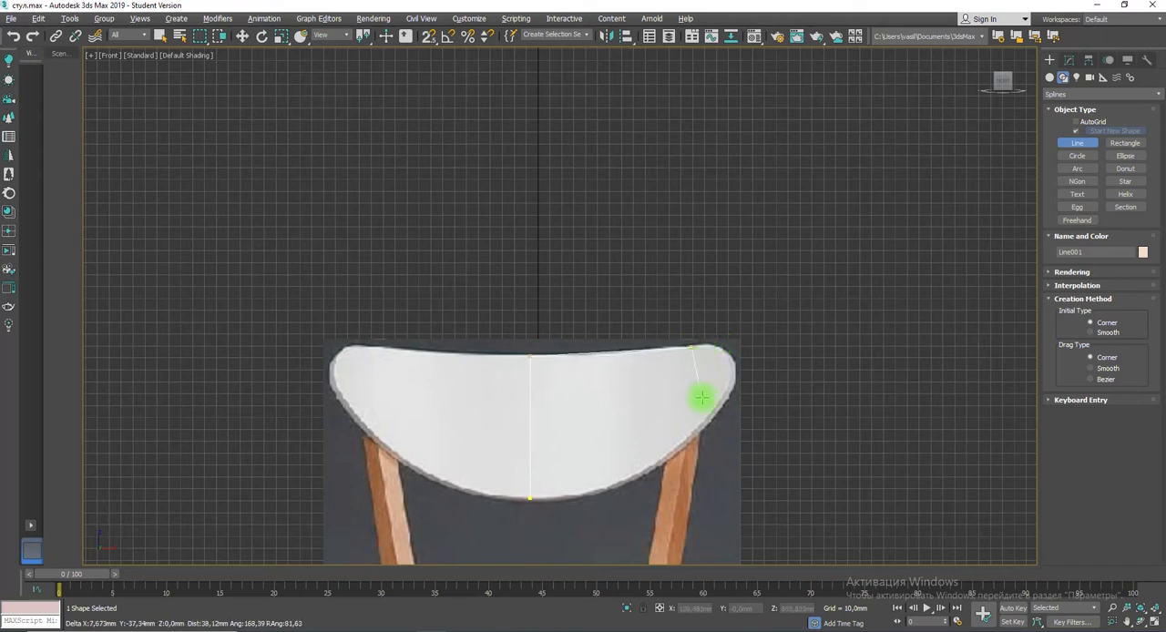
{"action": "left_click", "coordinate": [709, 417]}
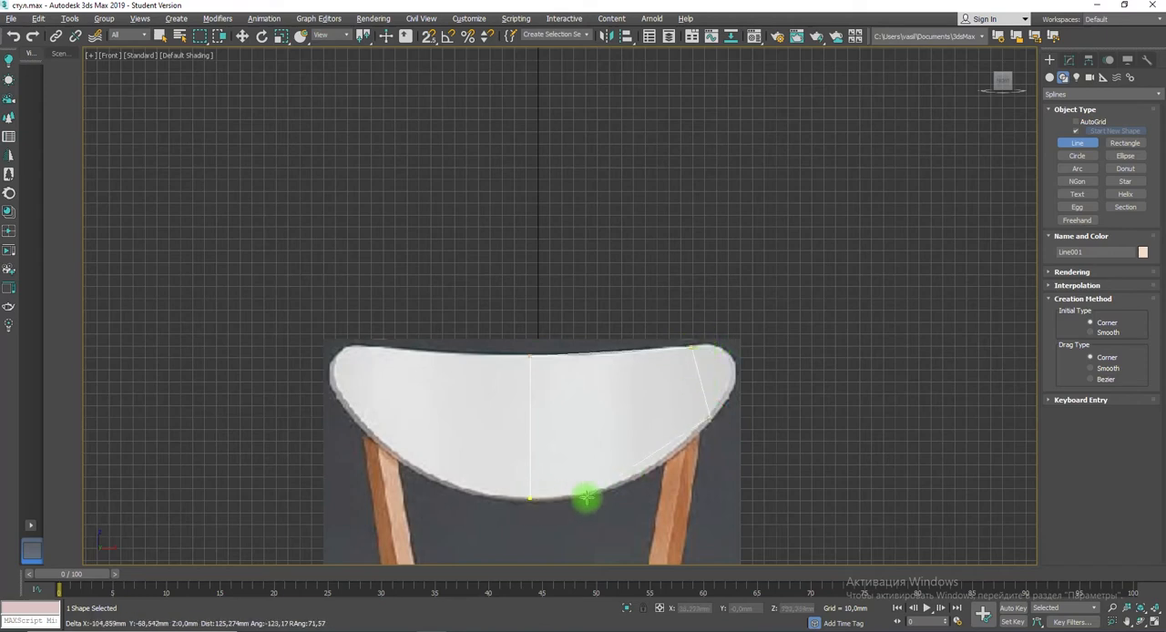
{"action": "left_click", "coordinate": [531, 498]}
{"action": "left_click", "coordinate": [561, 357]}
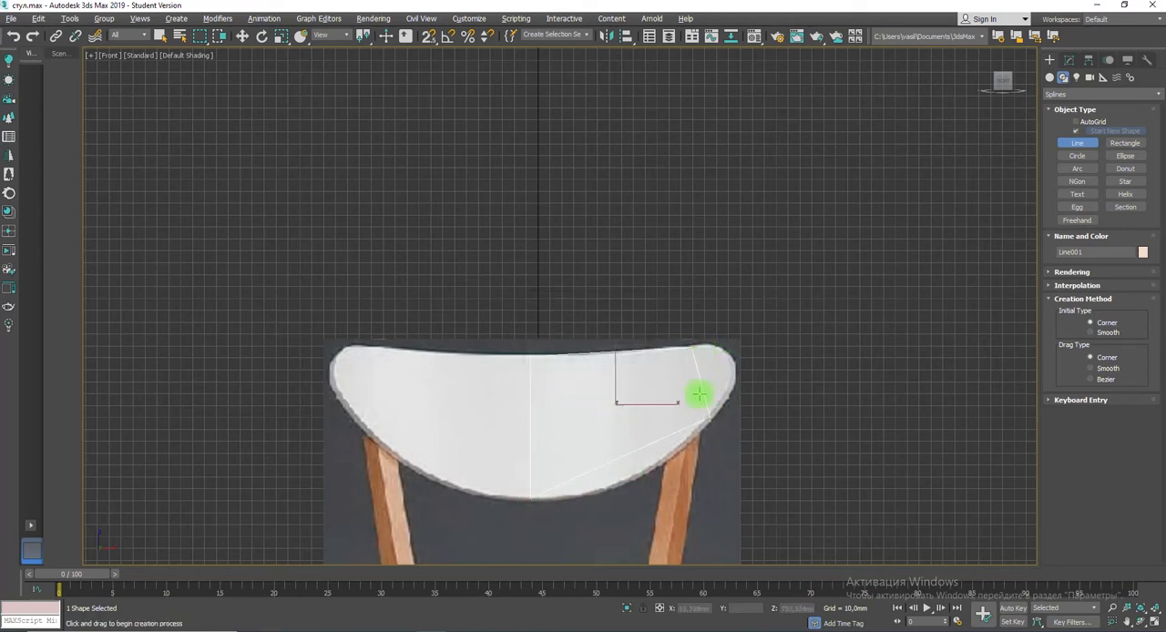
{"action": "left_click", "coordinate": [241, 36]}
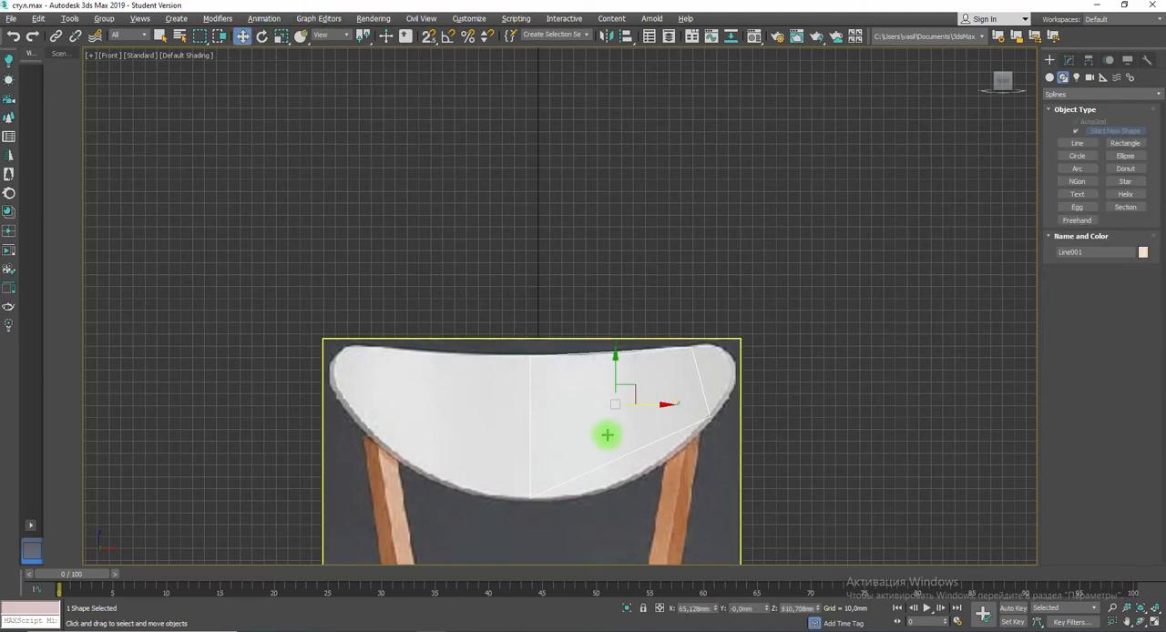
Step: Convert the backrest outline to an Editable Poly and switch to edge editing
{"action": "right_click", "coordinate": [612, 398]}
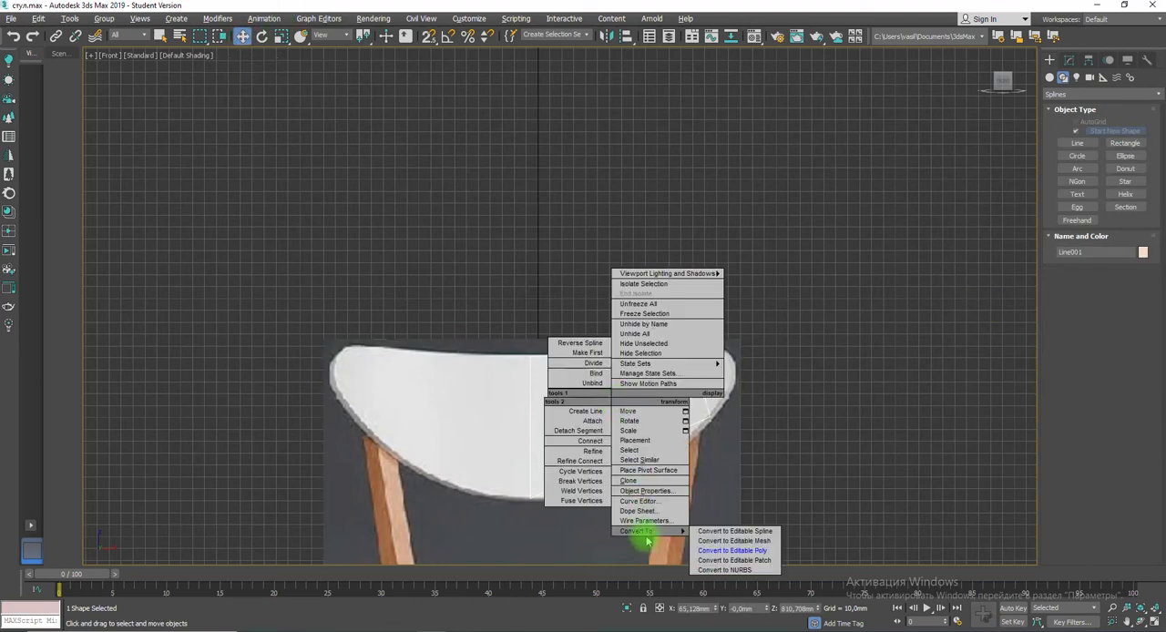
{"action": "left_click", "coordinate": [733, 550]}
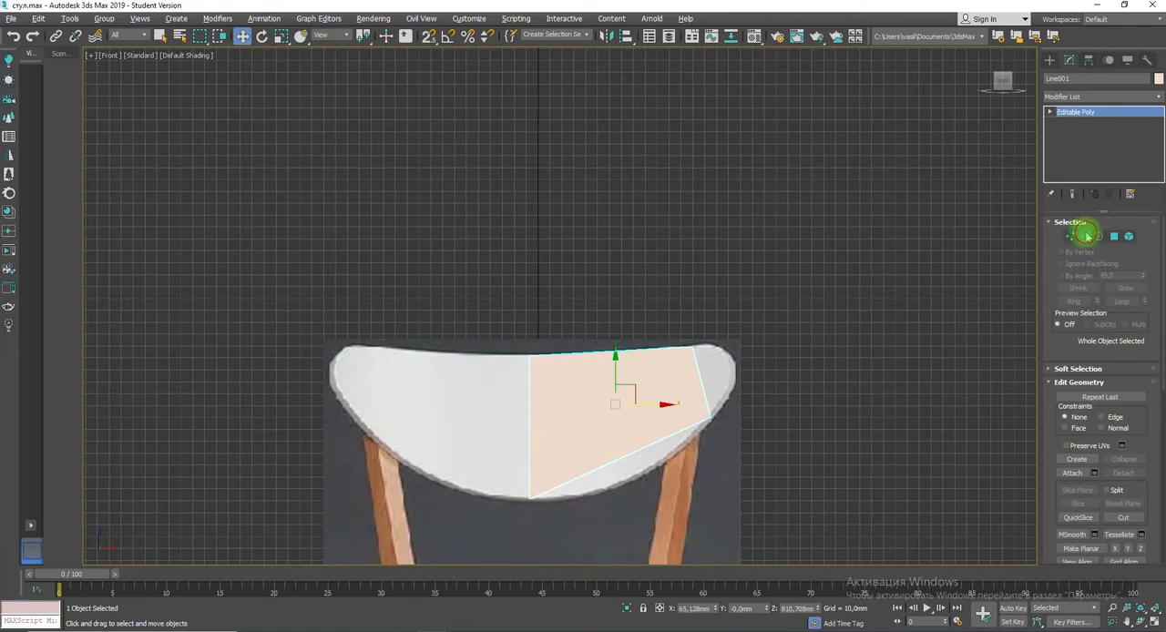
{"action": "left_click", "coordinate": [1084, 234]}
Step: Cut two near-vertical edges across the half-backrest polygon, from its upper edge to its lower edge, dividing it into three sections
{"action": "scroll", "coordinate": [1052, 389], "scroll_direction": "down", "scroll_amount": 4}
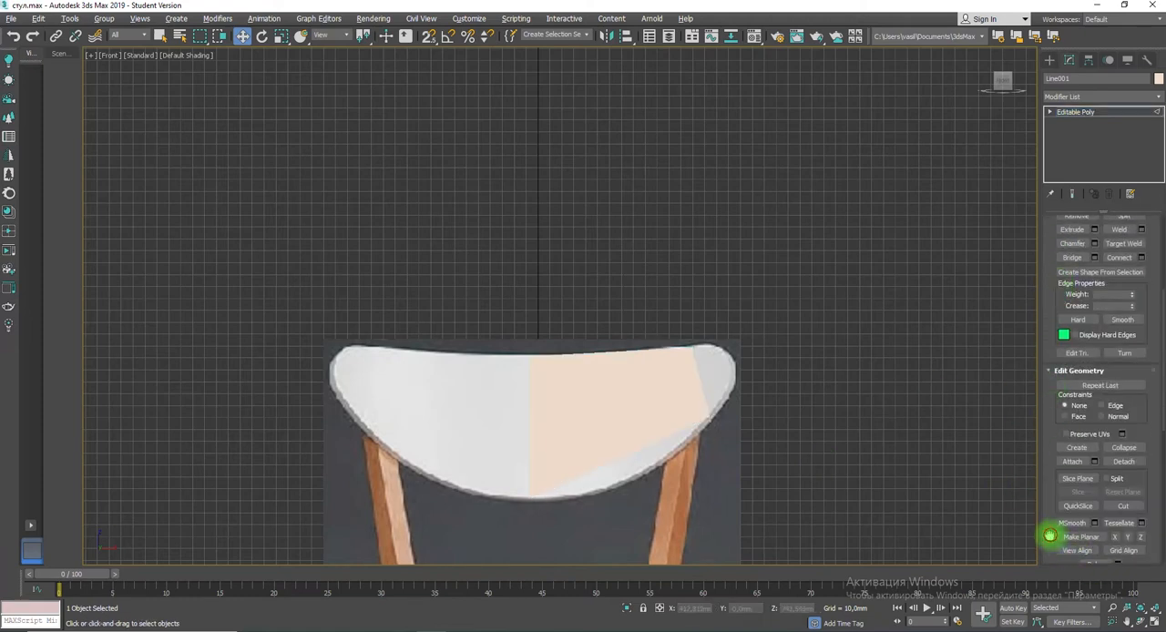
{"action": "scroll", "coordinate": [1056, 528], "scroll_direction": "down", "scroll_amount": 3}
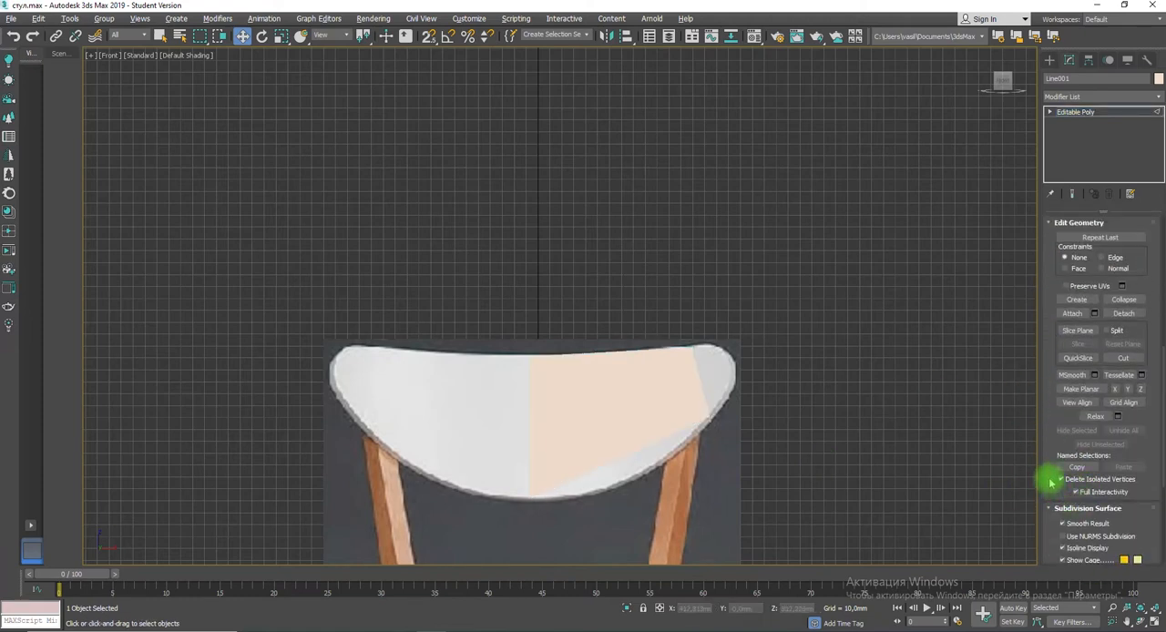
{"action": "scroll", "coordinate": [1052, 483], "scroll_direction": "up", "scroll_amount": 1}
{"action": "left_click", "coordinate": [1050, 111]}
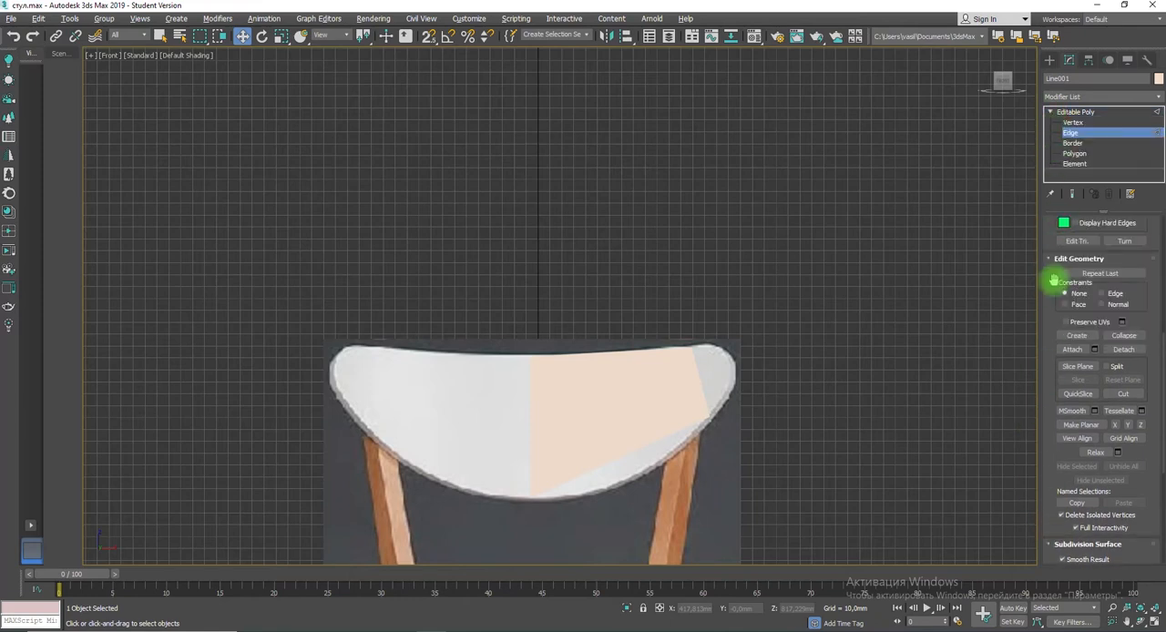
{"action": "left_click", "coordinate": [1123, 394]}
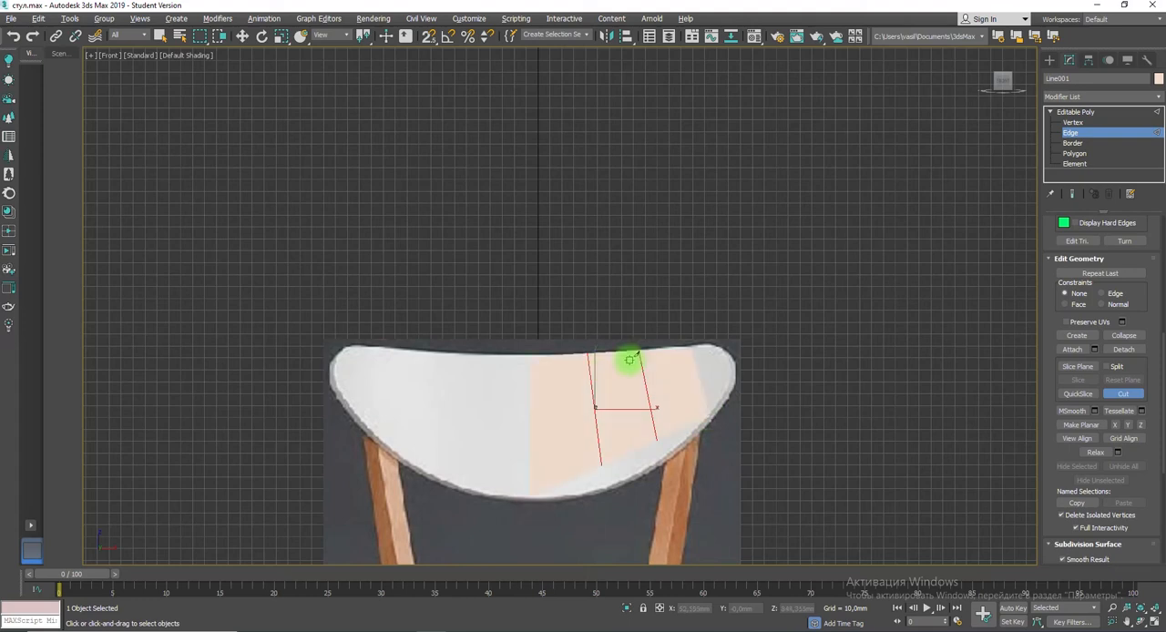
Step: Return to whole-object level of the backrest poly and show the front view in wireframe
{"action": "left_click", "coordinate": [1062, 111]}
{"action": "key", "text": "w"}
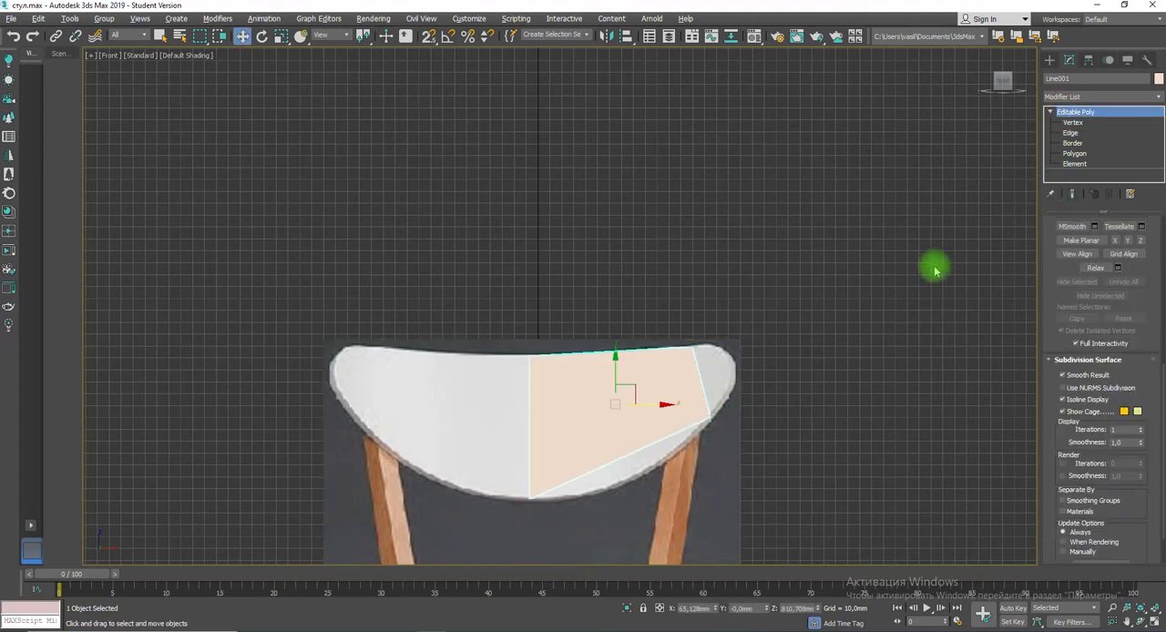
{"action": "key", "text": "F3"}
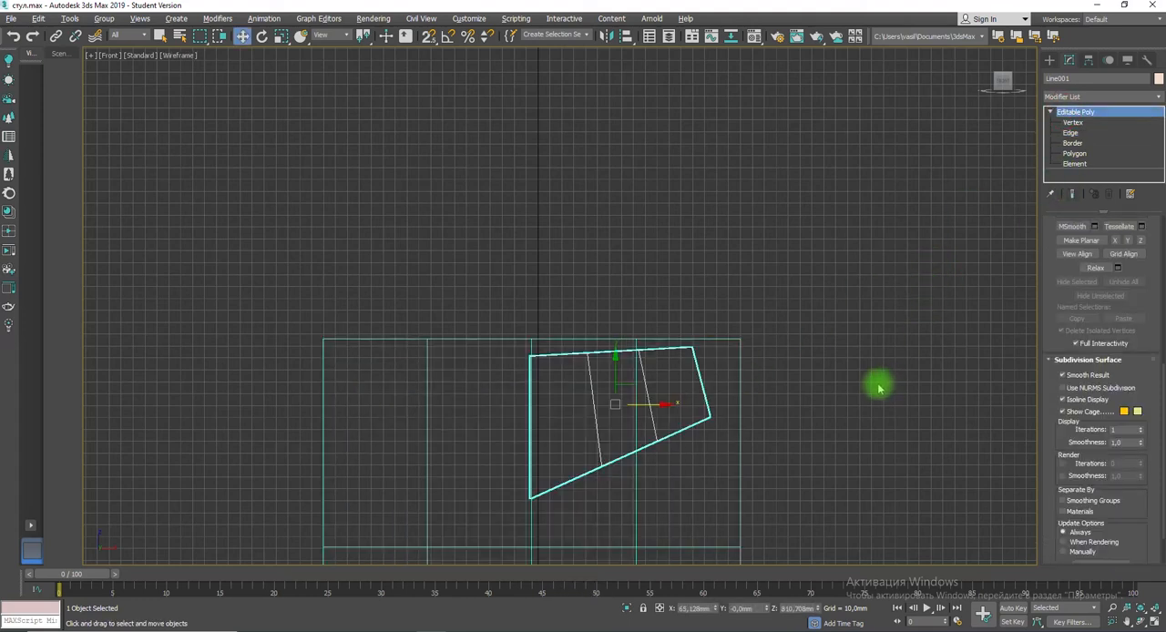
Step: Cut two lengthwise edges across the half-backrest poly, from its upper and lower outer corners to the centre edge
{"action": "key", "text": "F3"}
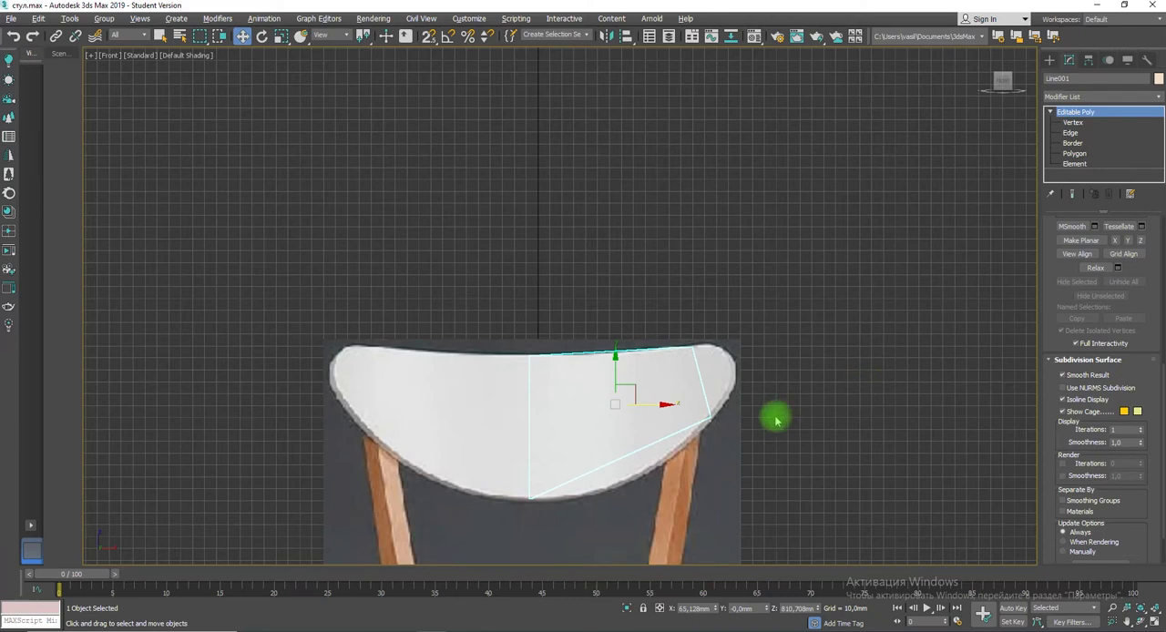
{"action": "left_click", "coordinate": [1070, 133]}
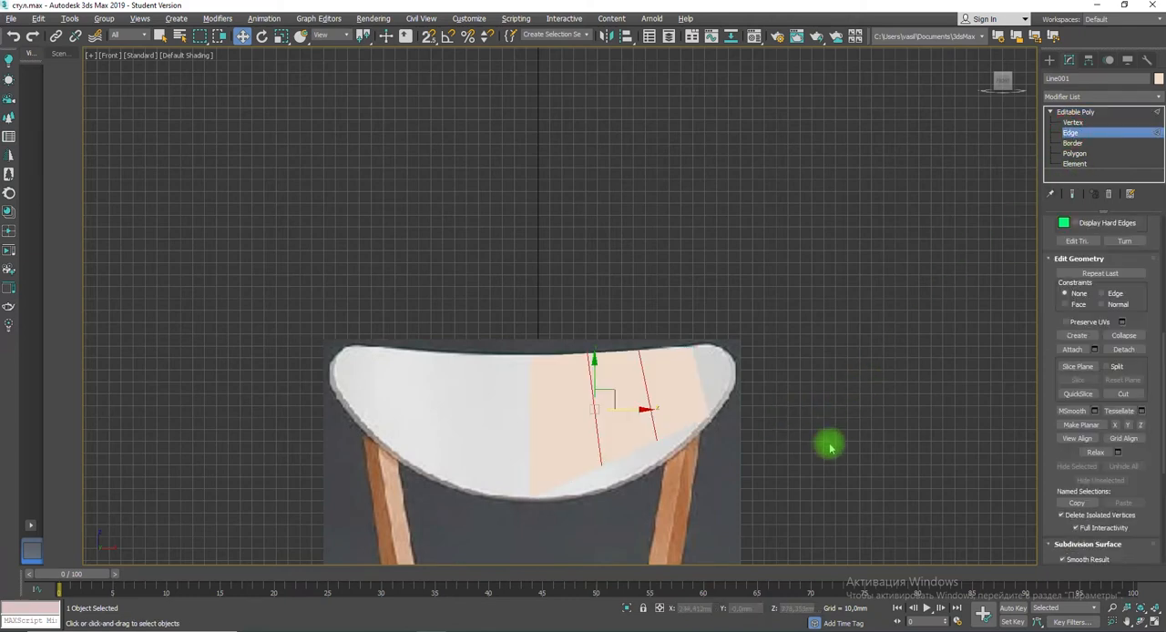
{"action": "left_click", "coordinate": [1122, 395]}
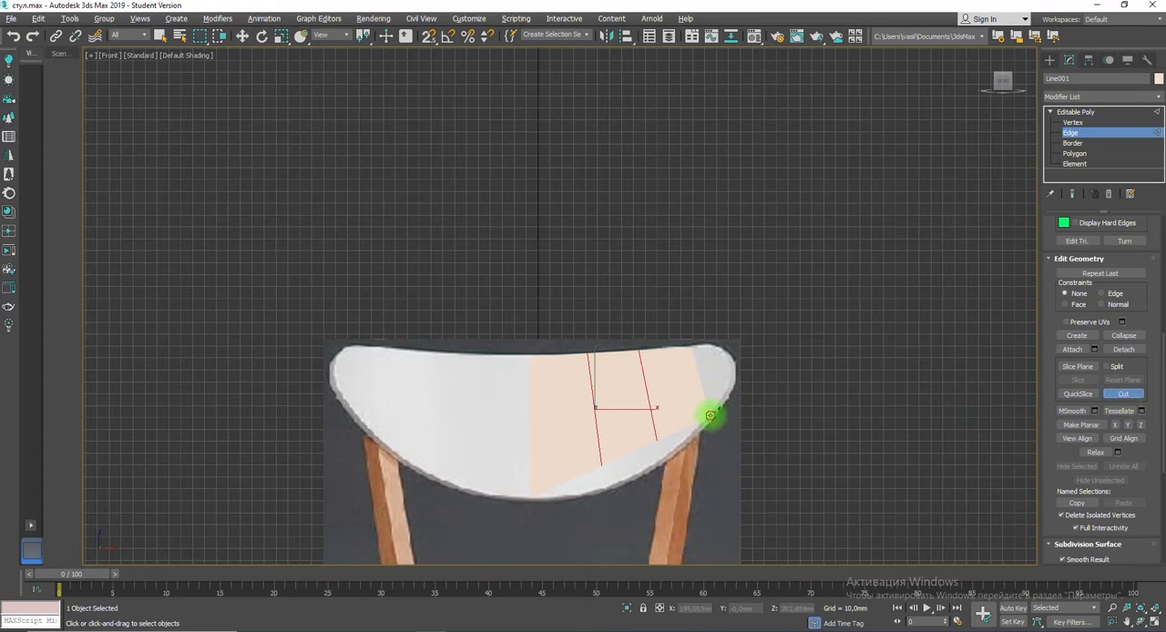
{"action": "left_click", "coordinate": [709, 416]}
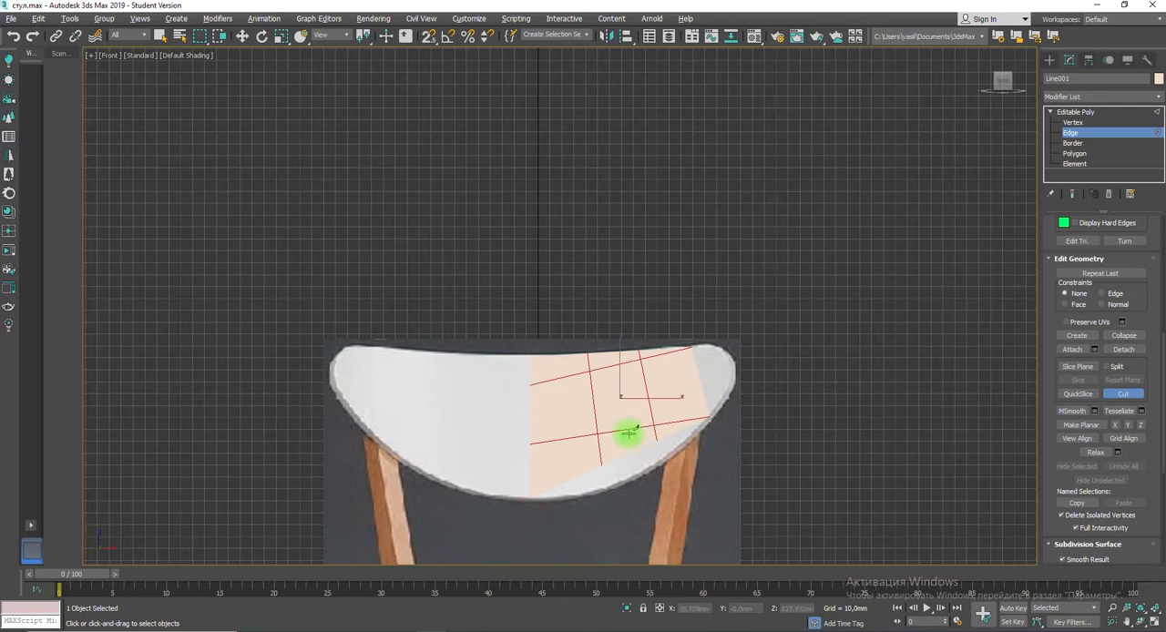
{"action": "left_click", "coordinate": [243, 35]}
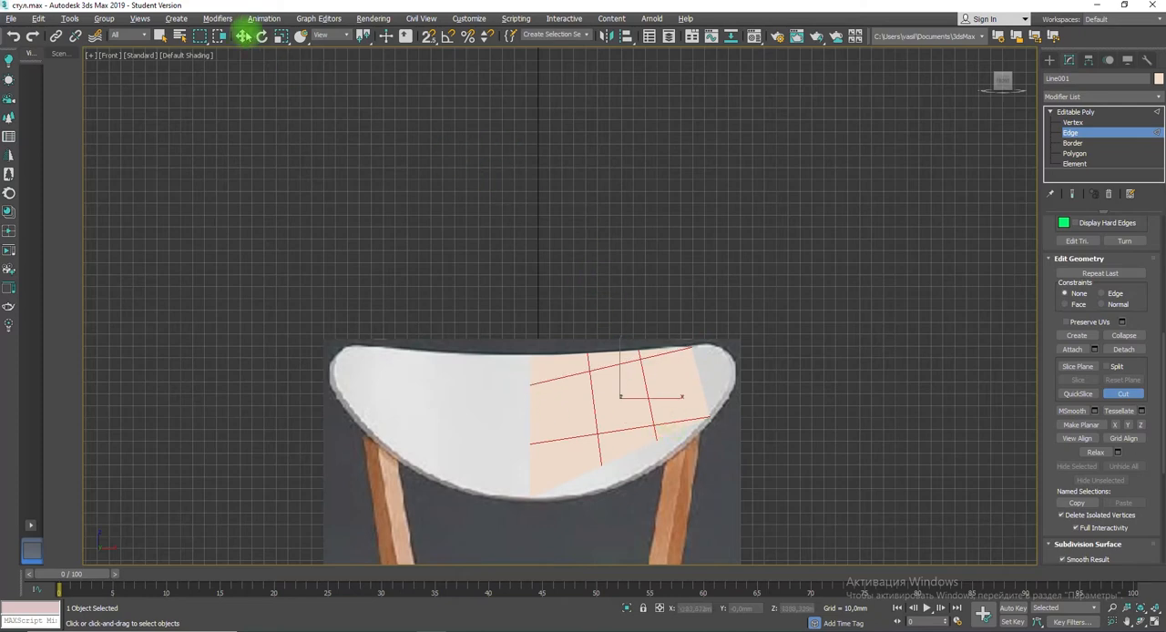
Step: Try a TurboSmooth modifier directly on the half-backrest poly
{"action": "left_click", "coordinate": [1092, 94]}
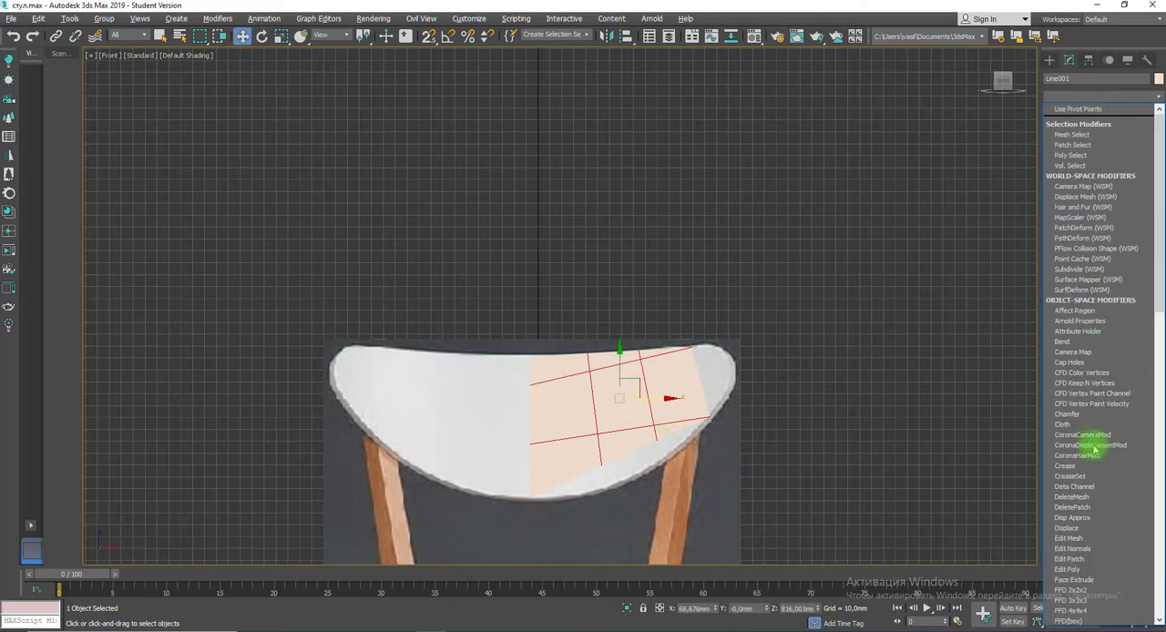
{"action": "scroll", "coordinate": [1078, 541], "scroll_direction": "down", "scroll_amount": 10}
{"action": "scroll", "coordinate": [1070, 537], "scroll_direction": "down", "scroll_amount": 8}
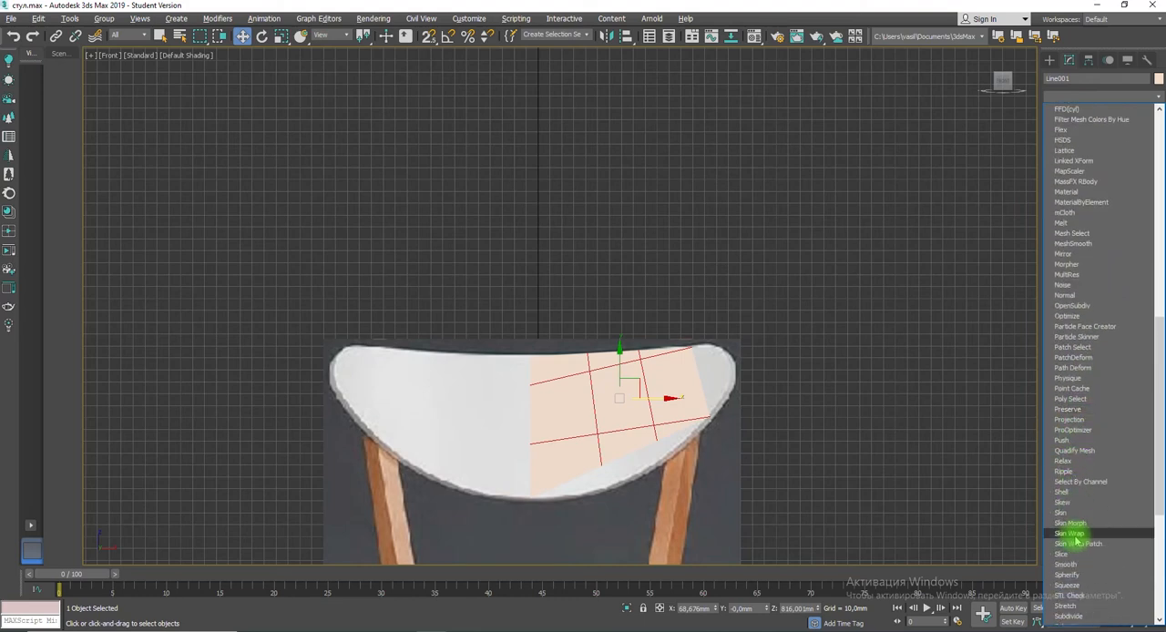
{"action": "left_click", "coordinate": [1068, 483]}
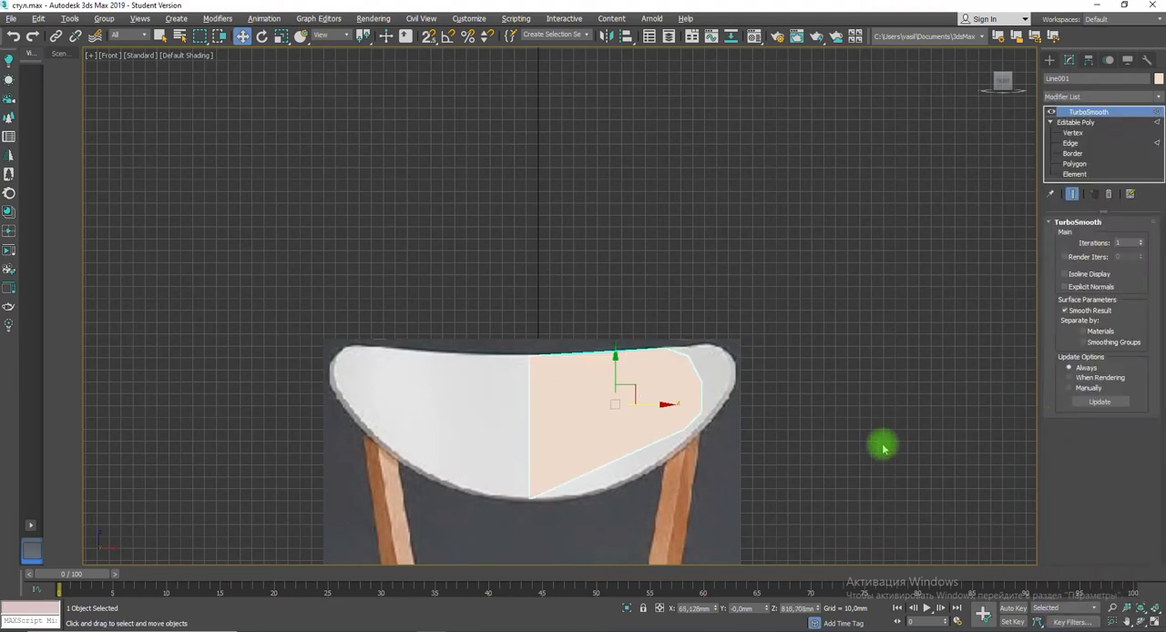
{"action": "key", "text": "ctrl+z"}
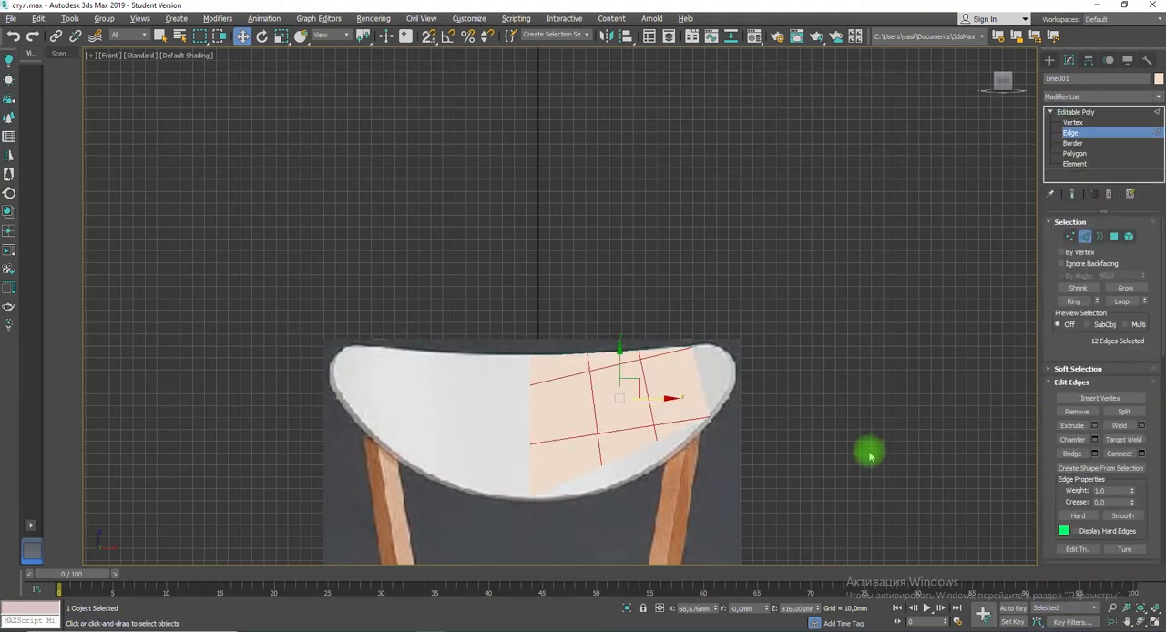
Step: Create a reference copy of the half-backrest poly beside the chair image, to its right
{"action": "left_click", "coordinate": [1083, 111]}
{"action": "left_click_drag", "start_coordinate": [655, 404], "coordinate": [892, 400], "text": "shift"}
{"action": "left_click", "coordinate": [581, 369]}
{"action": "left_click", "coordinate": [613, 406]}
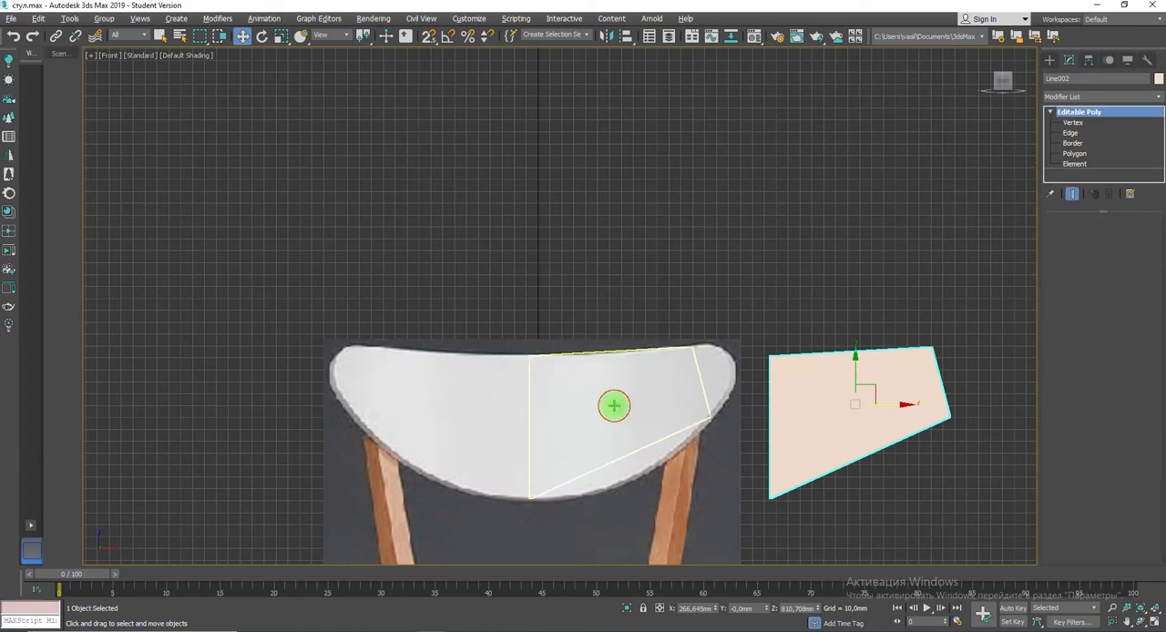
{"action": "key", "text": "F3"}
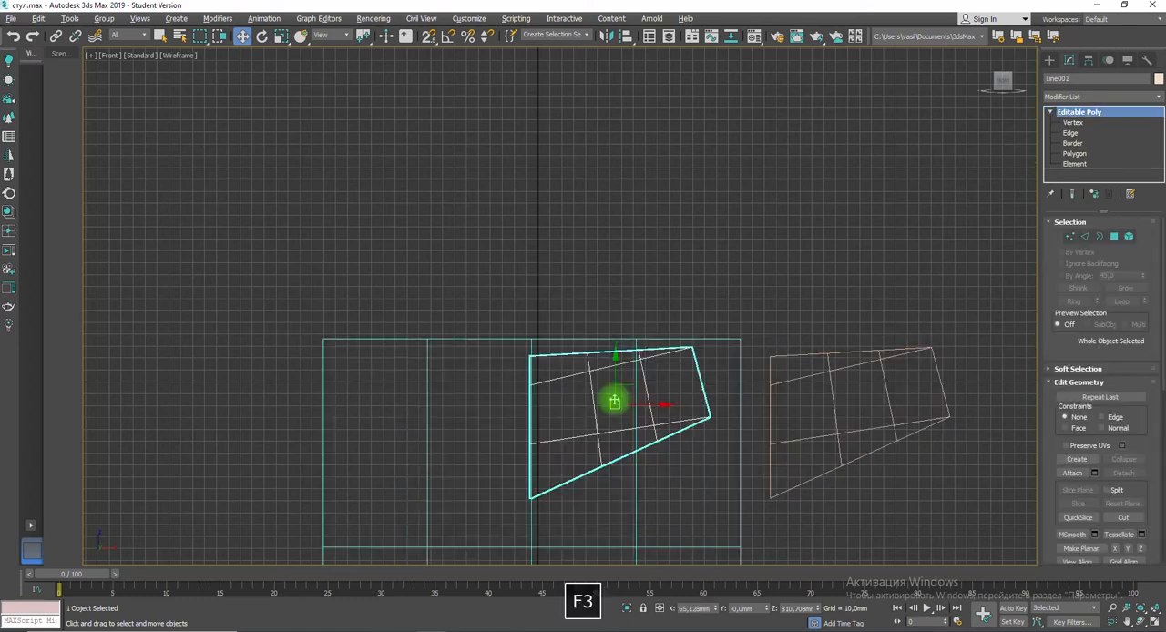
{"action": "key", "text": "F3"}
Step: Apply a TurboSmooth modifier with 2 iterations to the half-backrest copy
{"action": "left_click", "coordinate": [871, 398]}
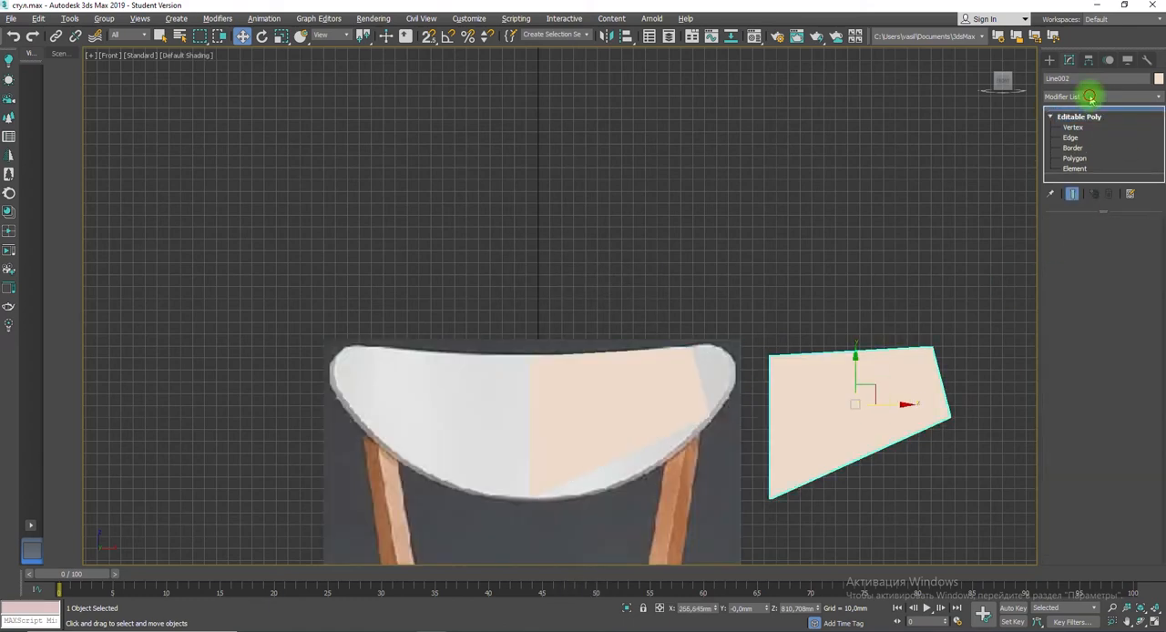
{"action": "left_click", "coordinate": [1097, 95]}
{"action": "scroll", "coordinate": [1048, 496], "scroll_direction": "down", "scroll_amount": 20}
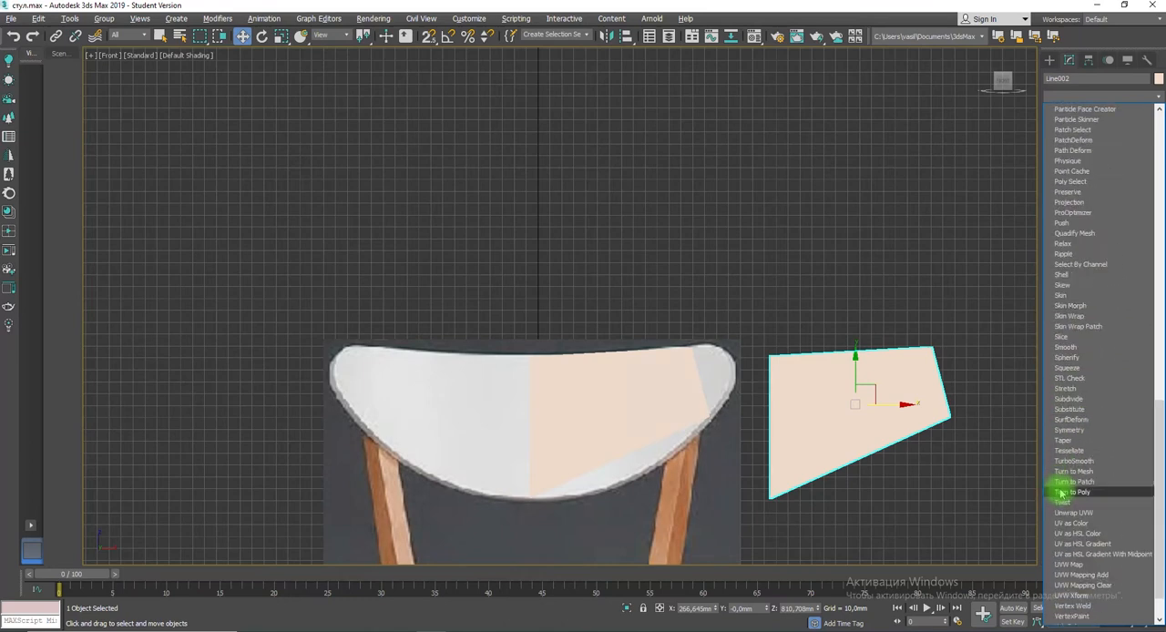
{"action": "left_click", "coordinate": [1073, 419]}
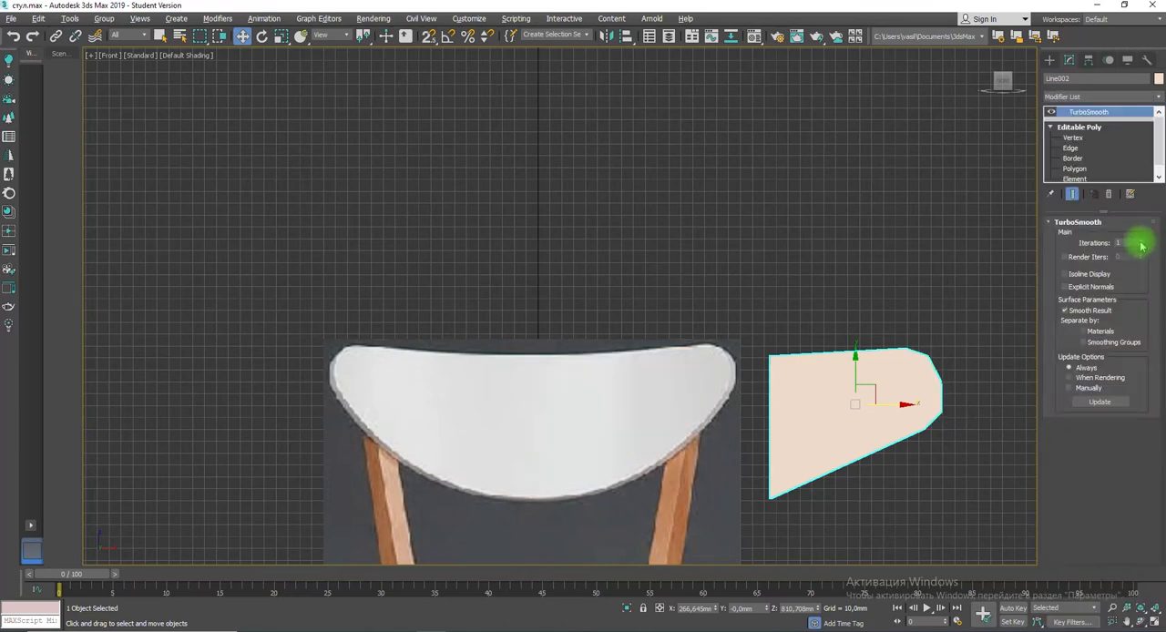
Step: Move the two lower-edge vertices and the lower outer corner of the original half-backrest onto the backrest outline in the image
{"action": "left_click", "coordinate": [601, 416]}
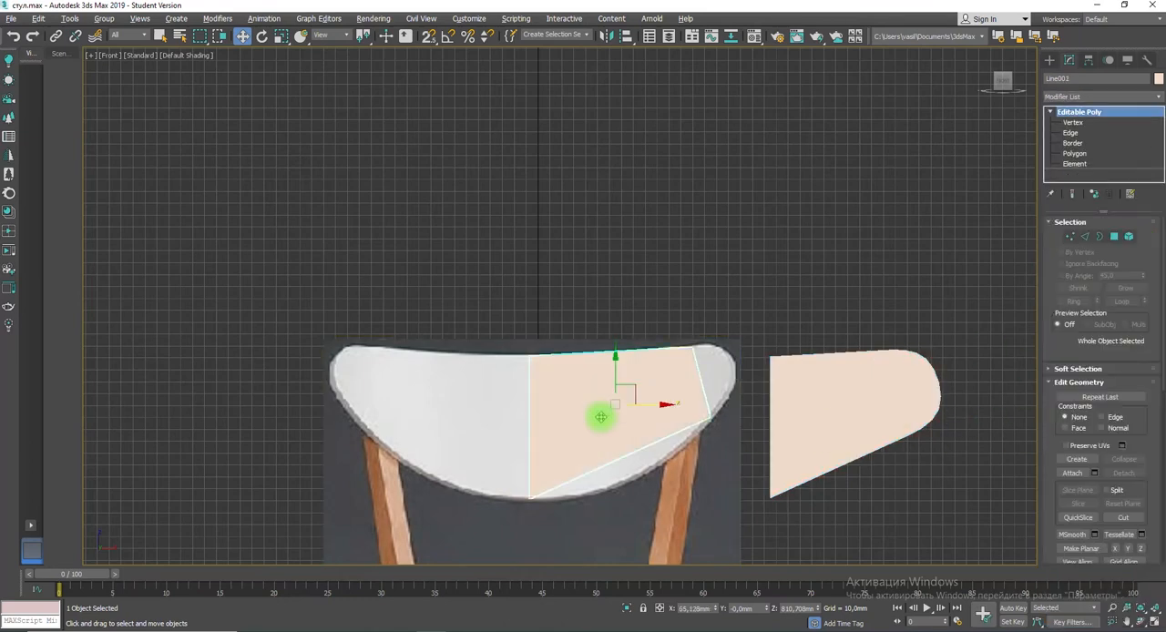
{"action": "left_click", "coordinate": [1071, 237]}
{"action": "left_click", "coordinate": [1085, 238]}
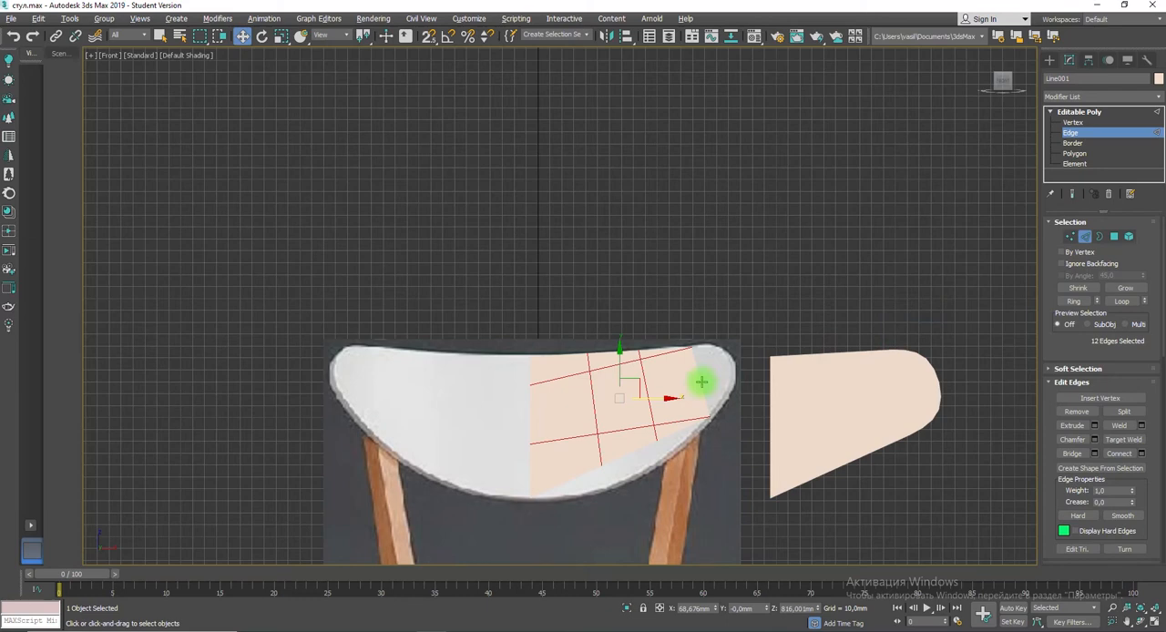
{"action": "left_click", "coordinate": [1071, 236]}
{"action": "left_click", "coordinate": [601, 466]}
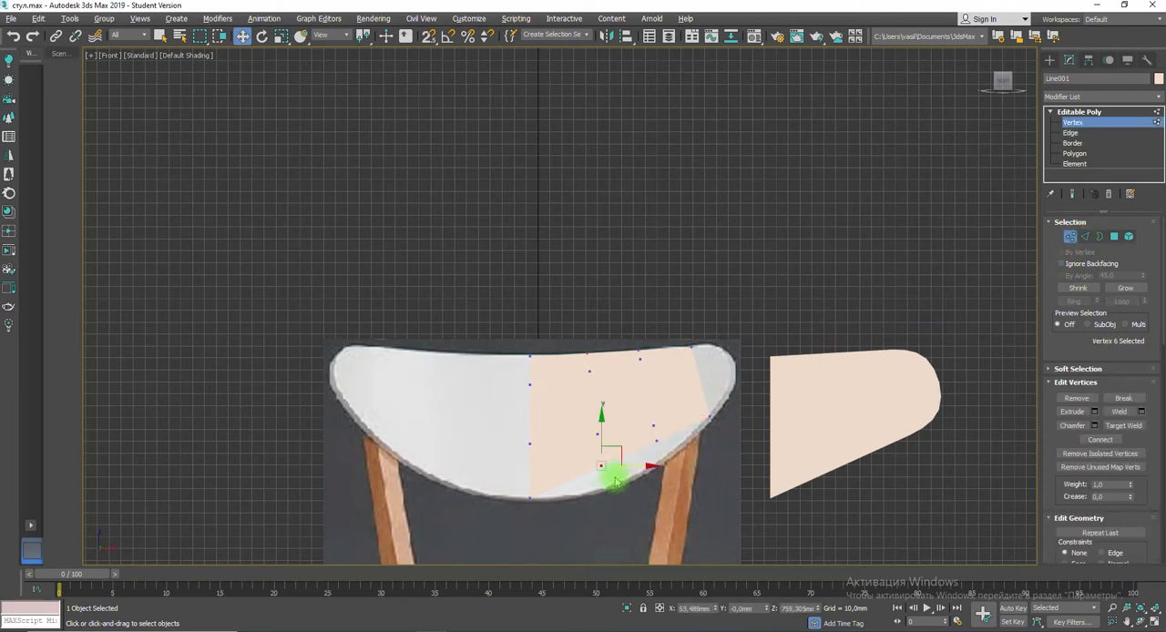
{"action": "left_click_drag", "start_coordinate": [618, 447], "coordinate": [623, 465]}
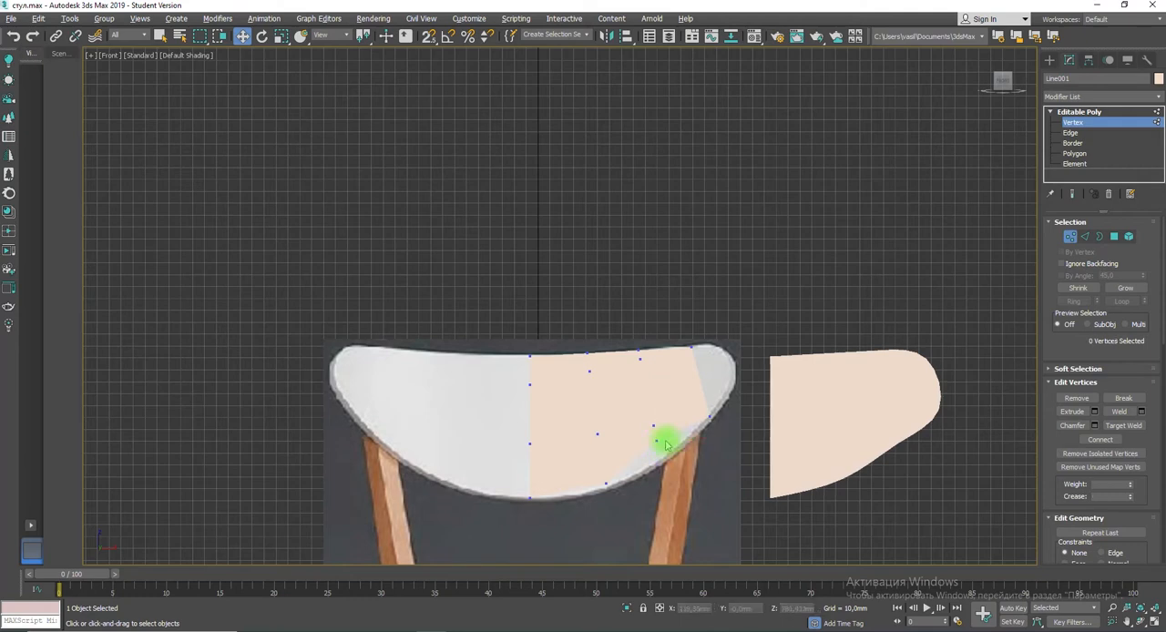
{"action": "left_click_drag", "start_coordinate": [659, 438], "coordinate": [674, 455]}
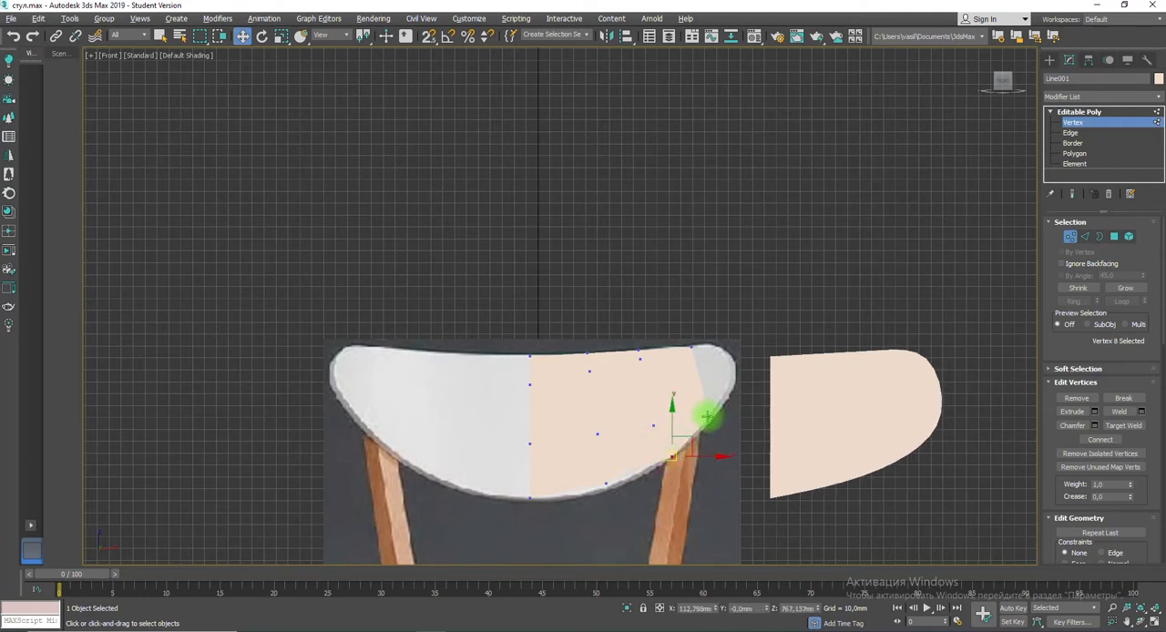
{"action": "left_click_drag", "start_coordinate": [707, 417], "coordinate": [728, 395]}
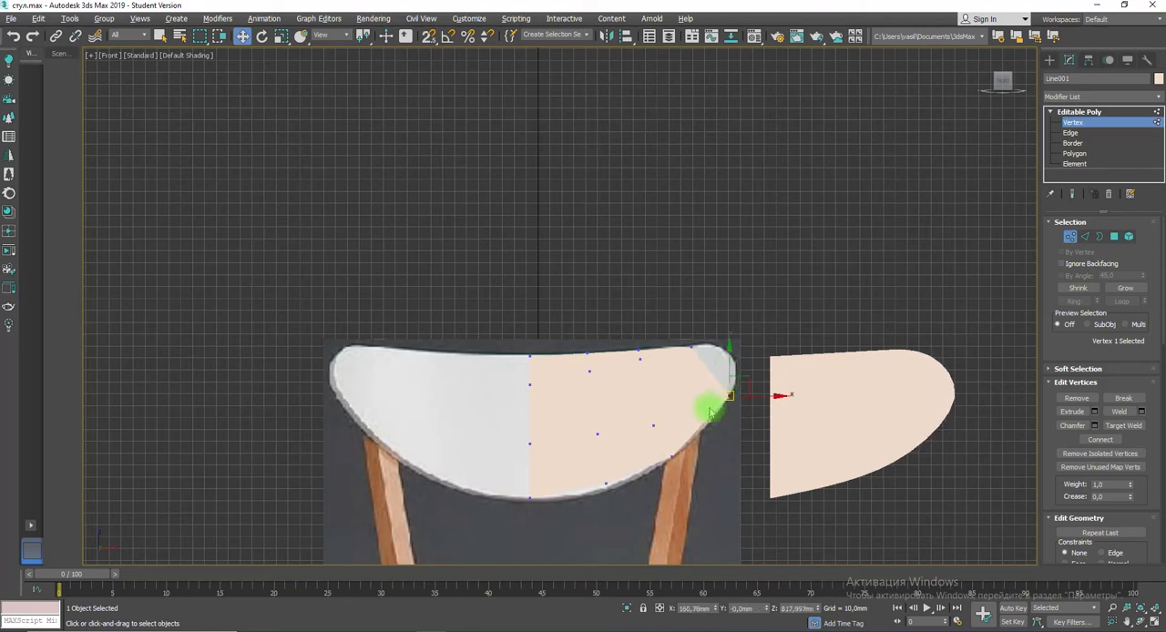
Step: Lower the upper row of inner vertices on the original poly, including the centre-edge one, to even out the mesh spacing
{"action": "key", "text": "F3"}
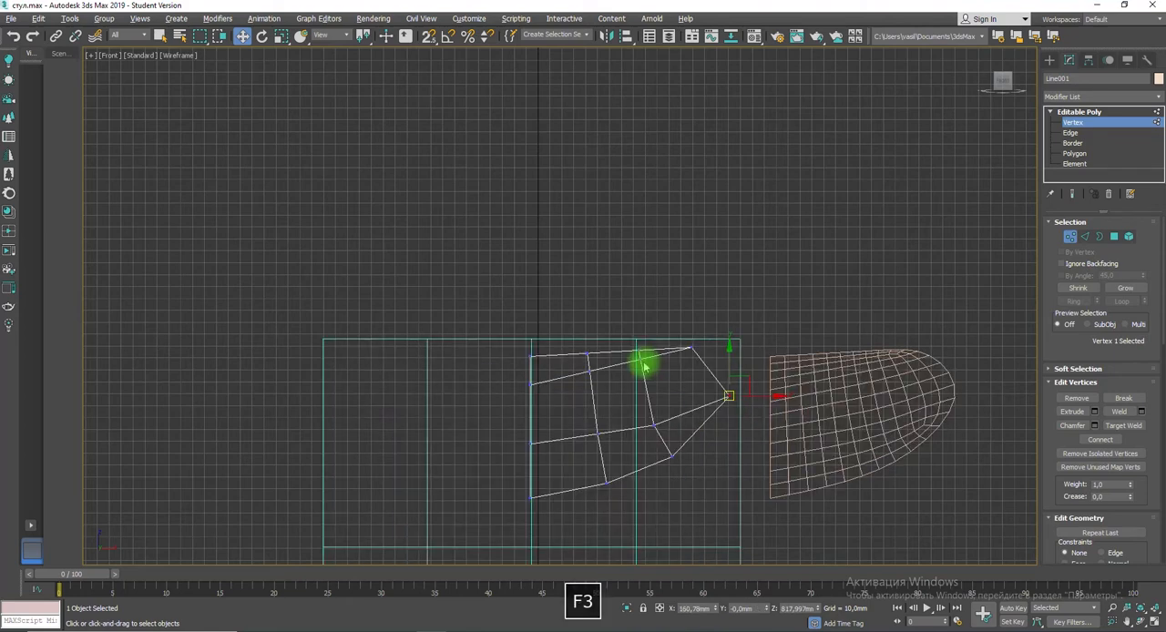
{"action": "left_click", "coordinate": [641, 361]}
{"action": "mouse_move", "coordinate": [644, 374]}
{"action": "left_mouse_down"}
{"action": "mouse_move", "coordinate": [668, 379]}
{"action": "mouse_move", "coordinate": [661, 386]}
{"action": "left_mouse_up"}
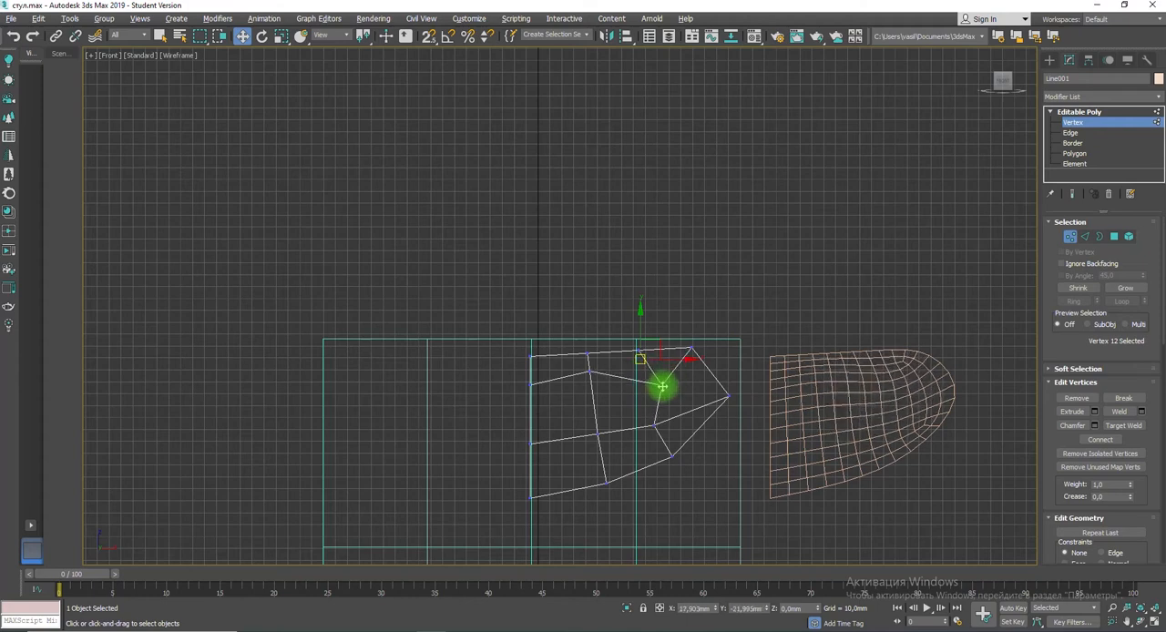
{"action": "left_click_drag", "start_coordinate": [590, 371], "coordinate": [531, 395]}
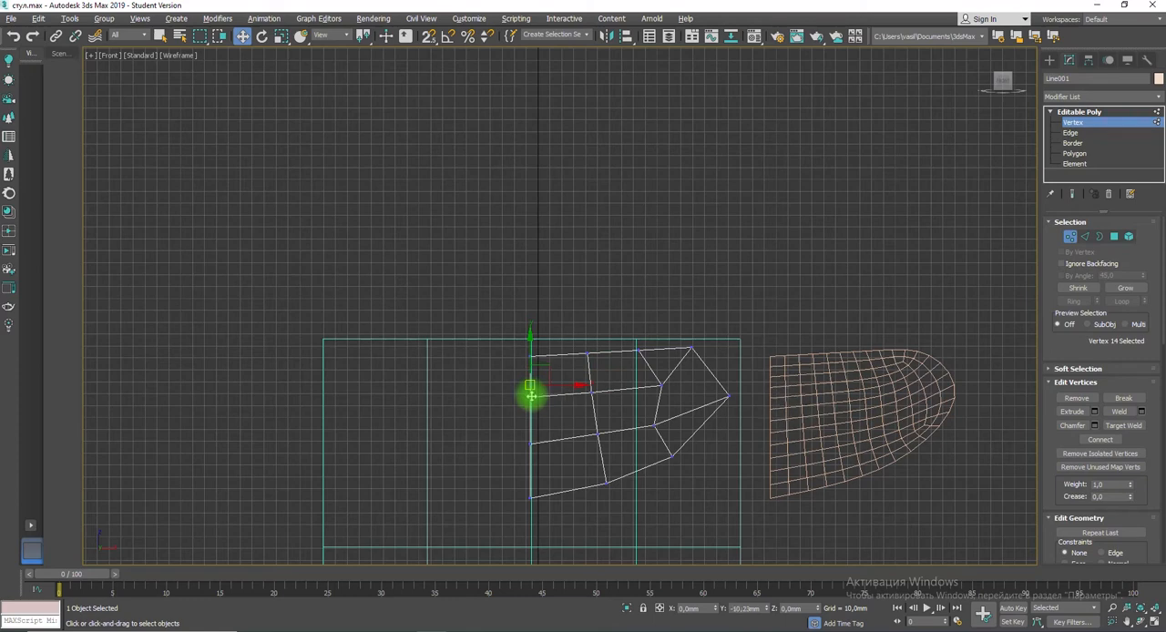
{"action": "key", "text": "F3"}
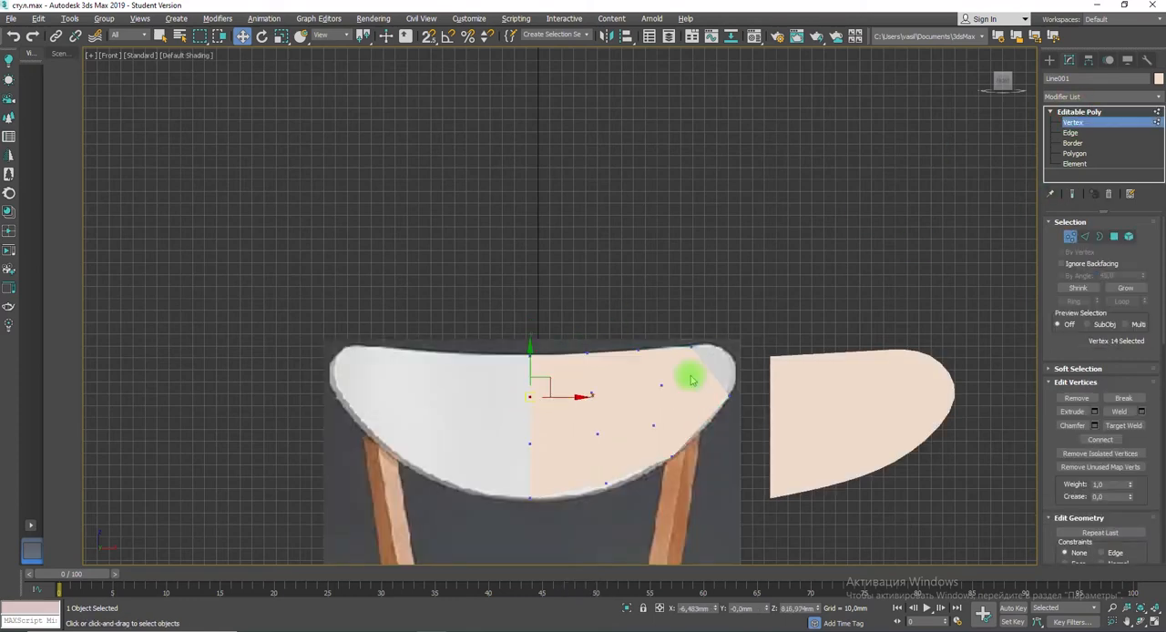
{"action": "left_click_drag", "start_coordinate": [579, 397], "coordinate": [425, 403]}
{"action": "key", "text": "ctrl+z"}
{"action": "left_click", "coordinate": [621, 334]}
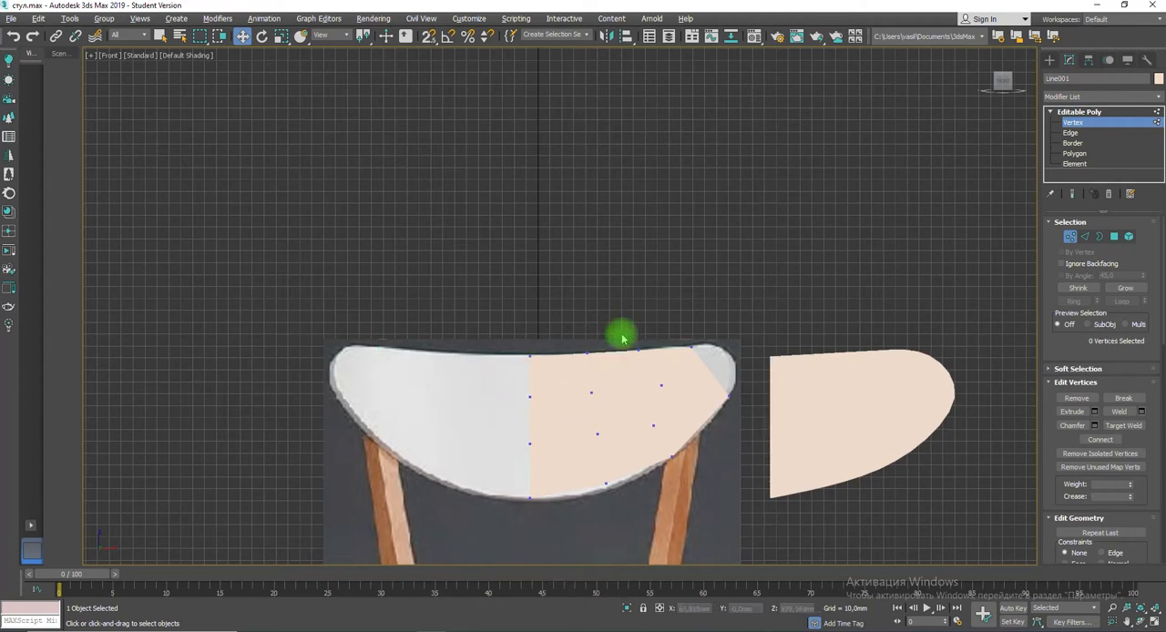
Step: Move the original poly to the left of the chair image and the smoothed copy over the right half of the backrest
{"action": "left_click", "coordinate": [1095, 111]}
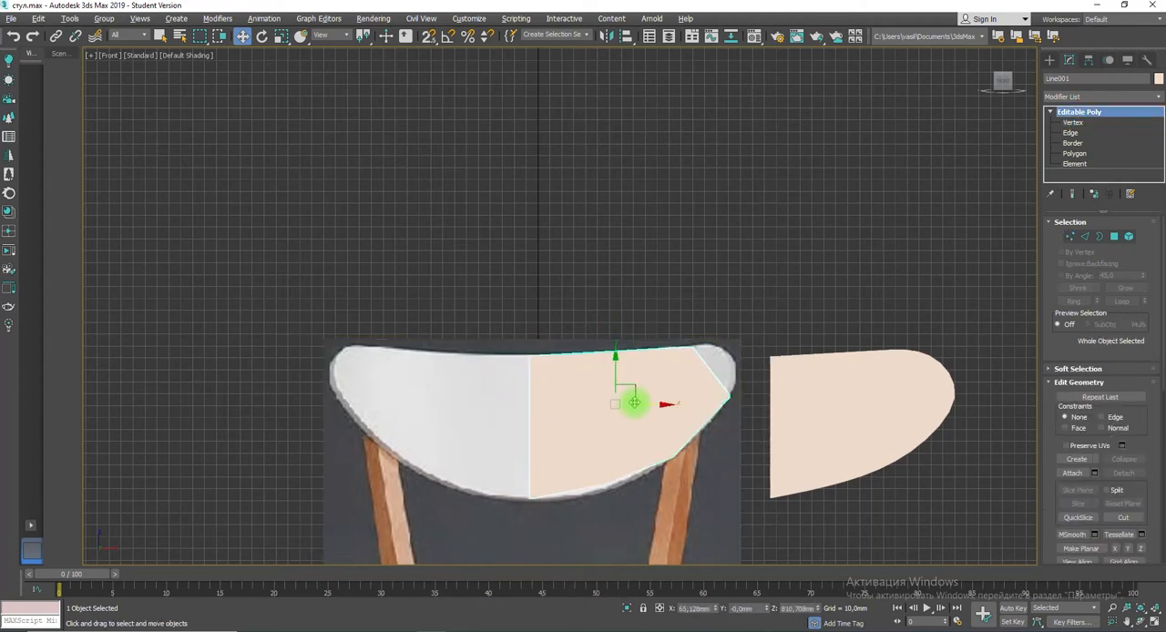
{"action": "left_click_drag", "start_coordinate": [664, 404], "coordinate": [230, 459]}
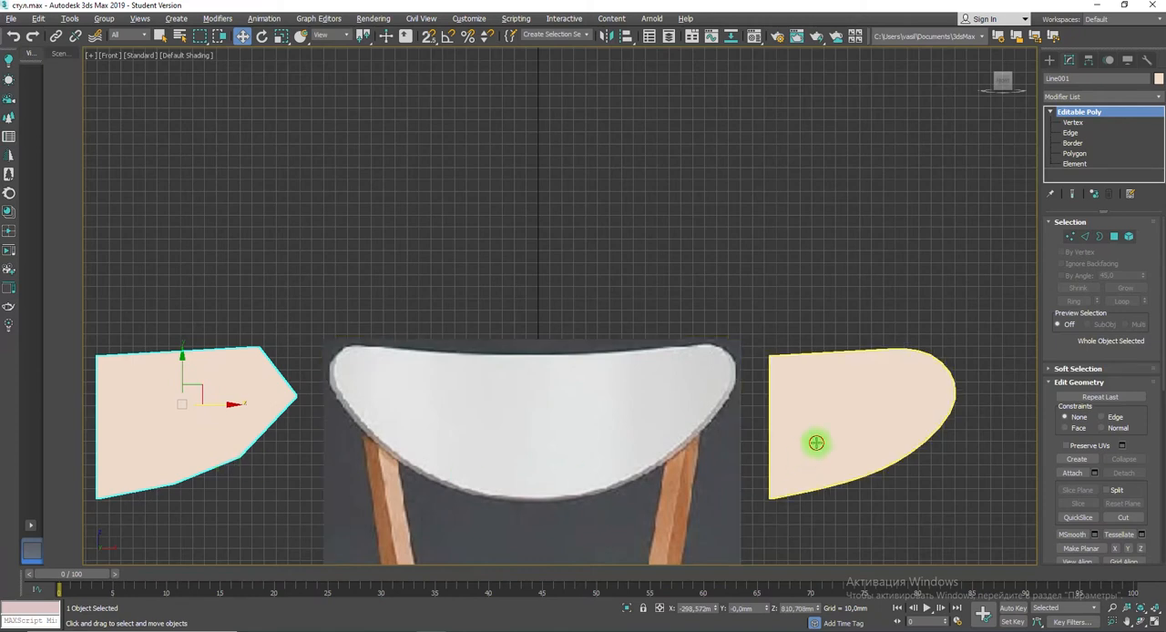
{"action": "left_click", "coordinate": [881, 424]}
{"action": "left_click_drag", "start_coordinate": [881, 424], "coordinate": [669, 418]}
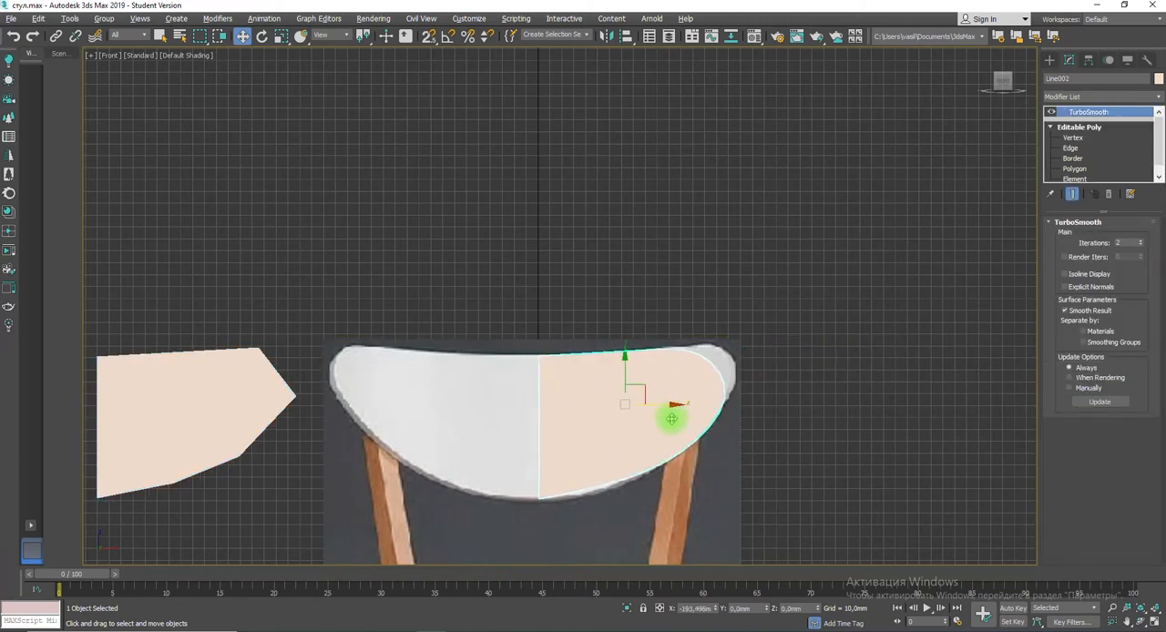
Step: Move the original poly's outer tip and upper outer corner vertices outward so the smoothed copy fills the backrest's upper outer corner
{"action": "left_click", "coordinate": [202, 430]}
{"action": "key", "text": "2"}
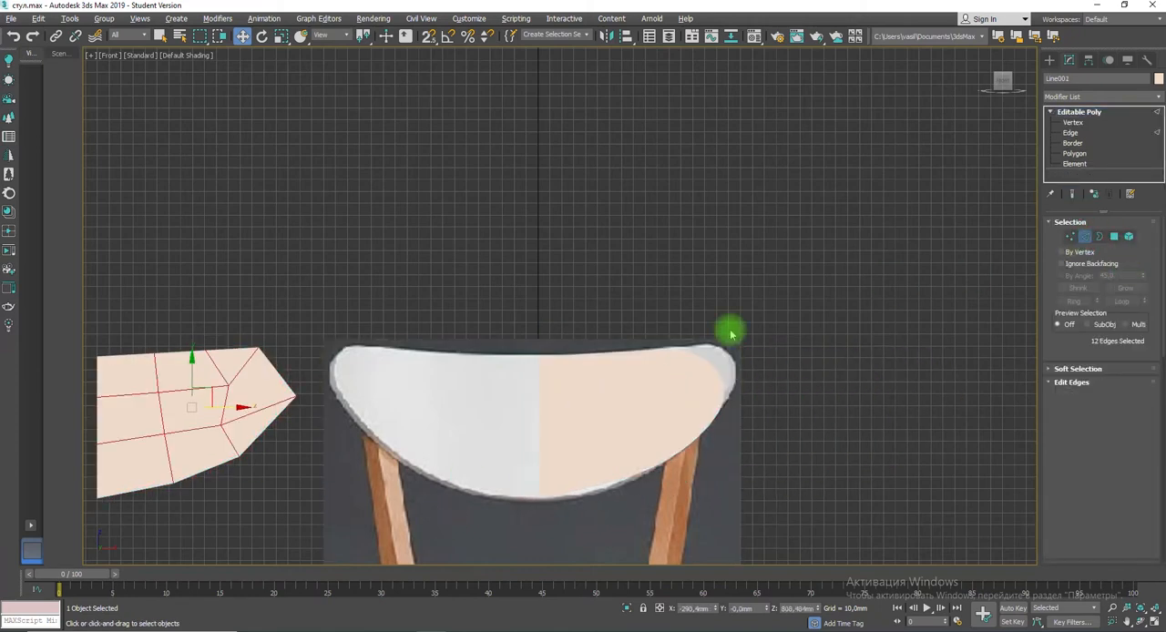
{"action": "left_click", "coordinate": [1070, 236]}
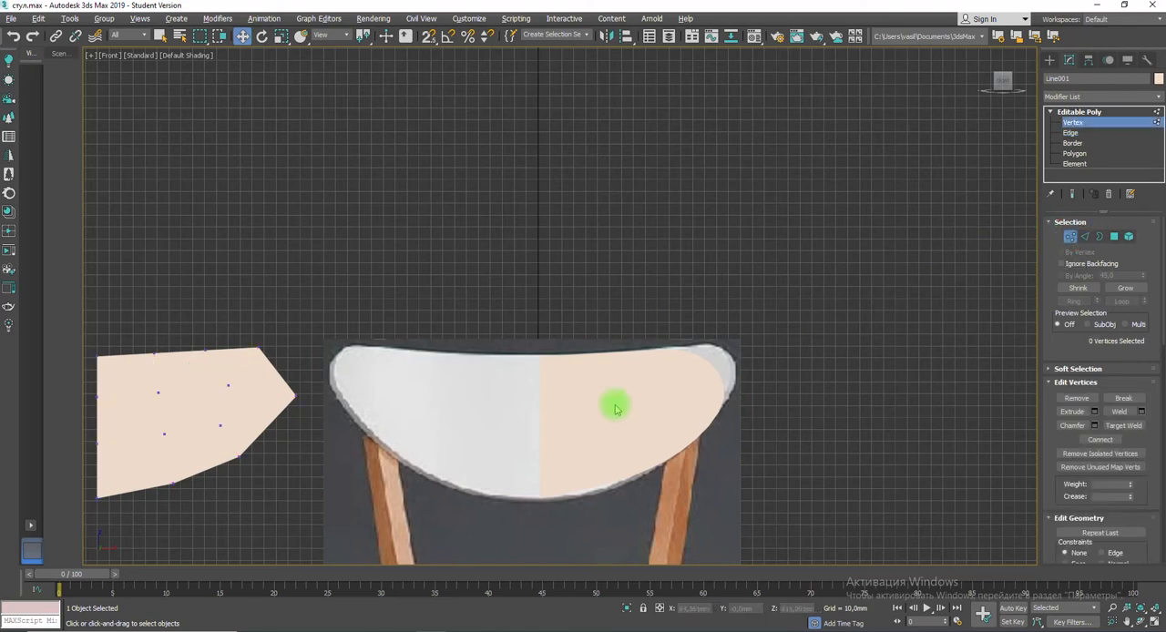
{"action": "left_click", "coordinate": [293, 395]}
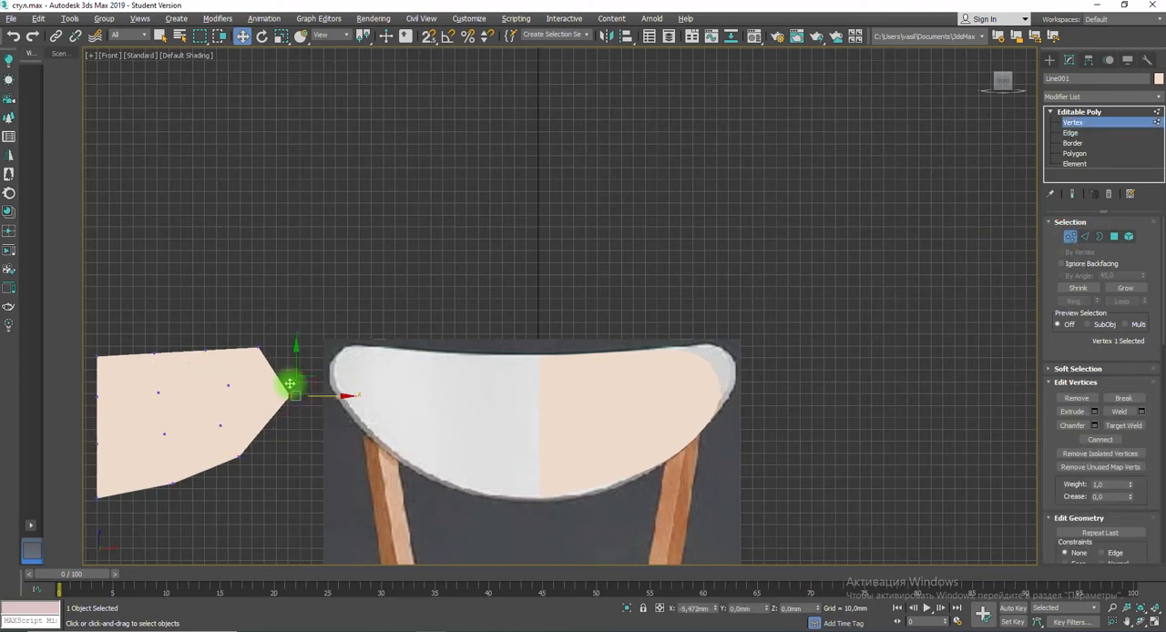
{"action": "left_click_drag", "start_coordinate": [288, 362], "coordinate": [288, 345]}
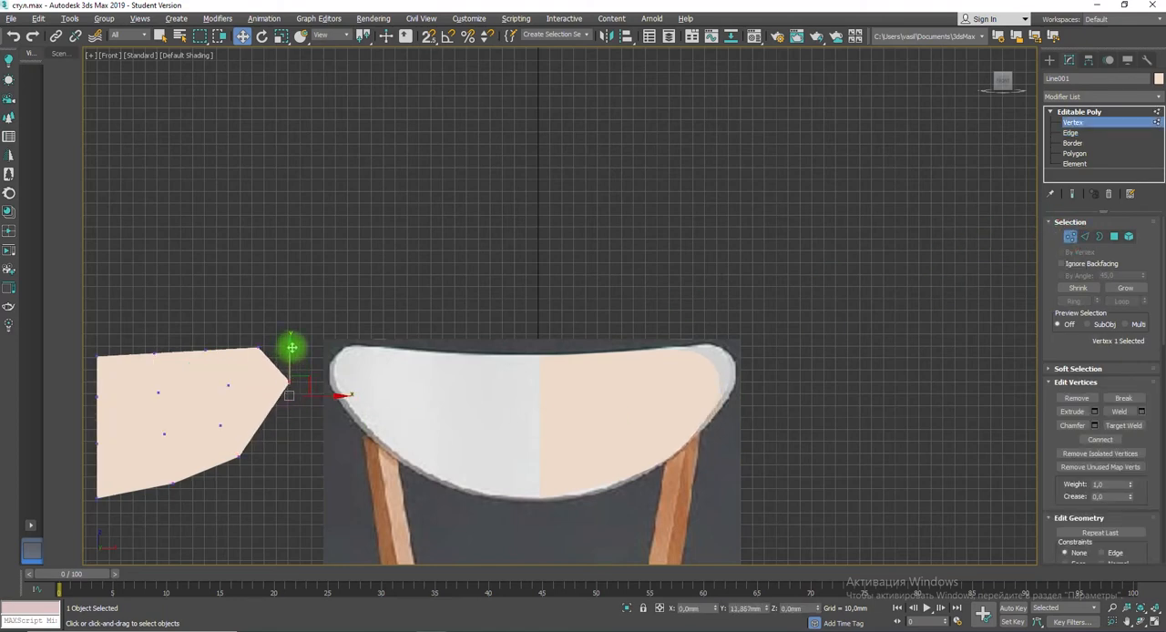
{"action": "left_click", "coordinate": [260, 346]}
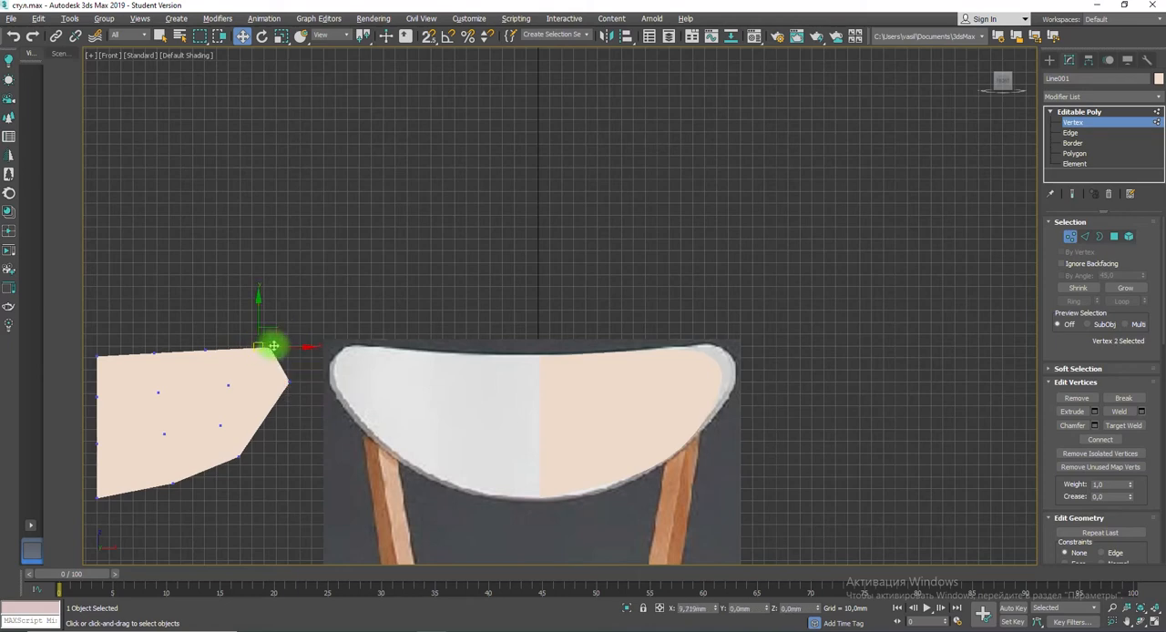
{"action": "left_click_drag", "start_coordinate": [273, 346], "coordinate": [302, 338]}
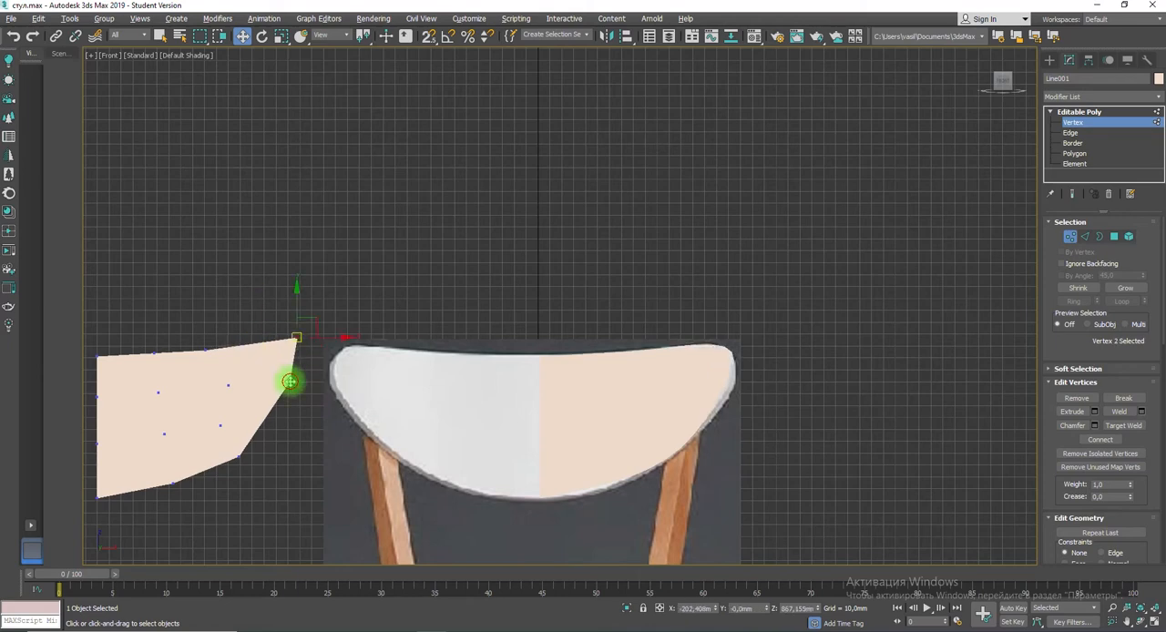
{"action": "left_click_drag", "start_coordinate": [288, 382], "coordinate": [295, 390]}
Step: Adjust the two lower-edge vertices of the original poly so the smoothed copy follows the backrest's lower curve
{"action": "left_click", "coordinate": [238, 457]}
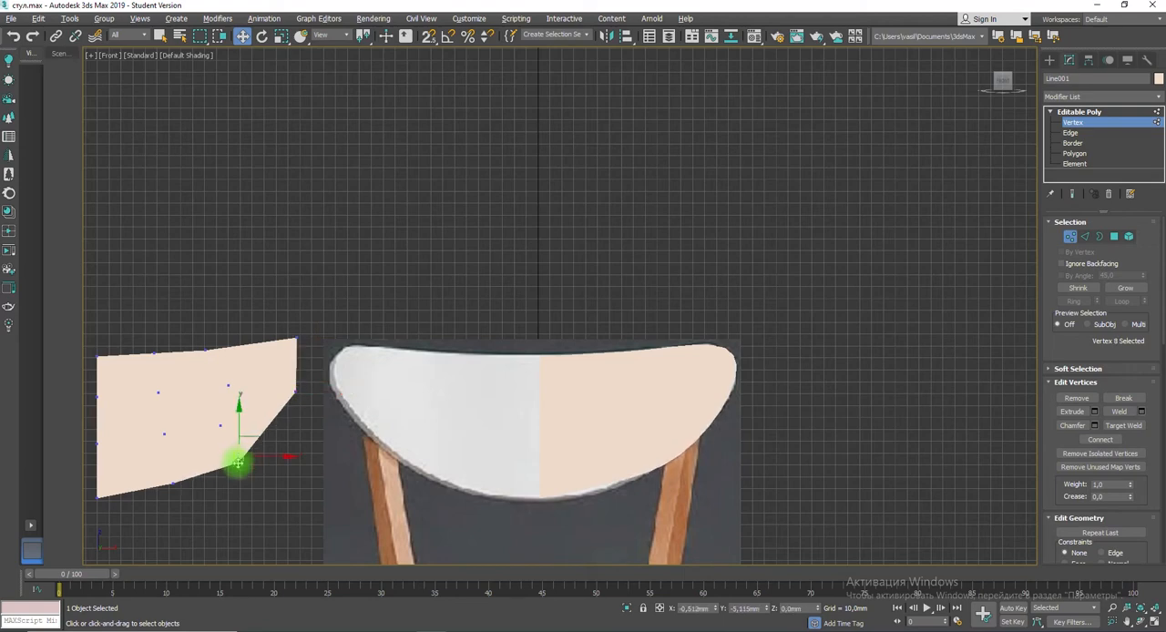
{"action": "left_click", "coordinate": [173, 483]}
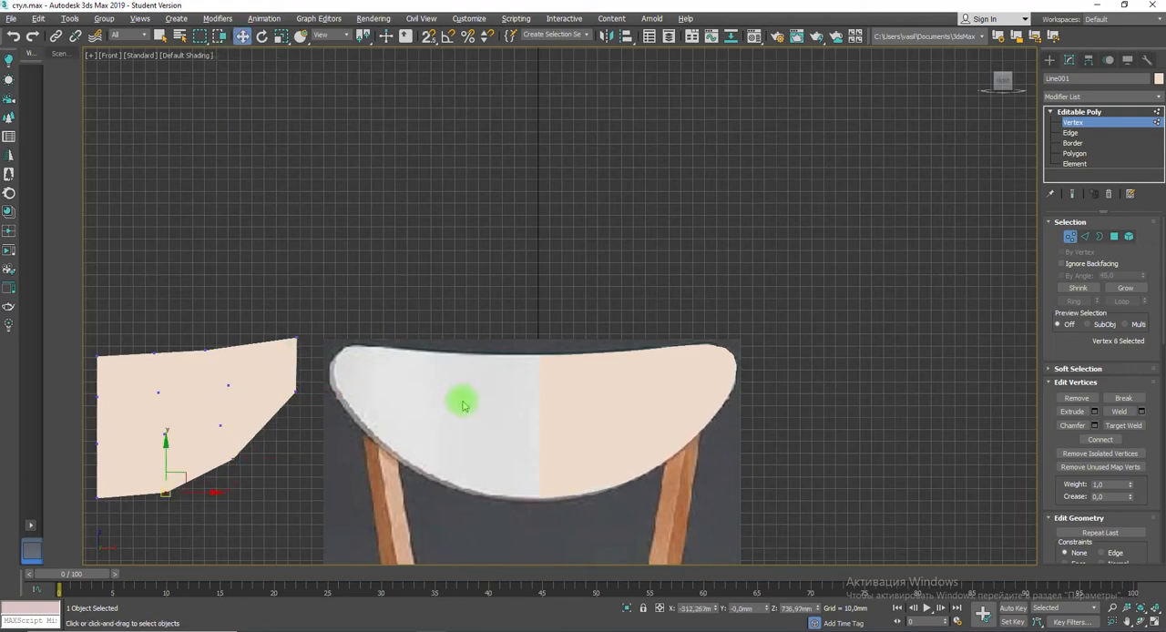
{"action": "left_click", "coordinate": [1086, 124]}
Step: Convert the TurboSmooth half-backrest copy to an editable poly
{"action": "left_click", "coordinate": [665, 385]}
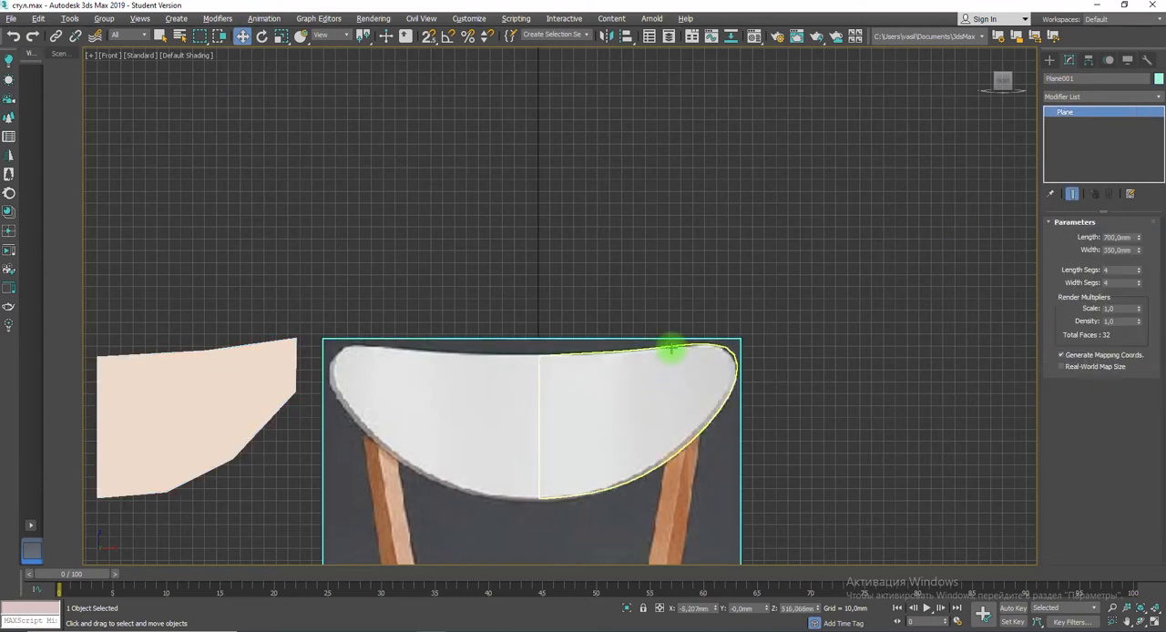
{"action": "left_click", "coordinate": [672, 347]}
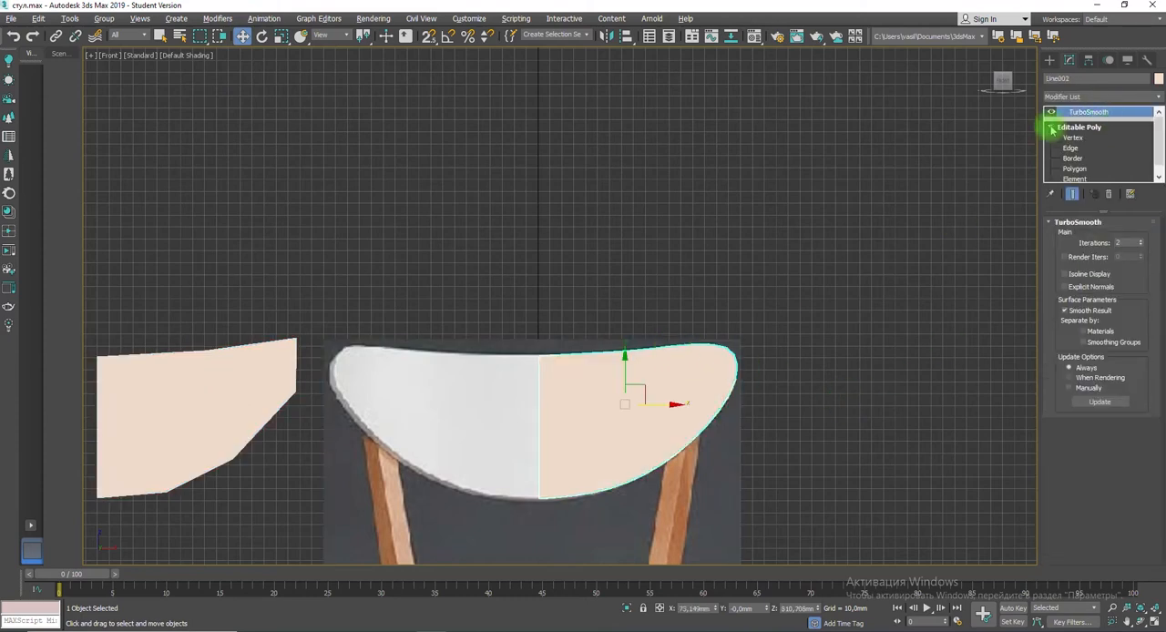
{"action": "right_click", "coordinate": [695, 423]}
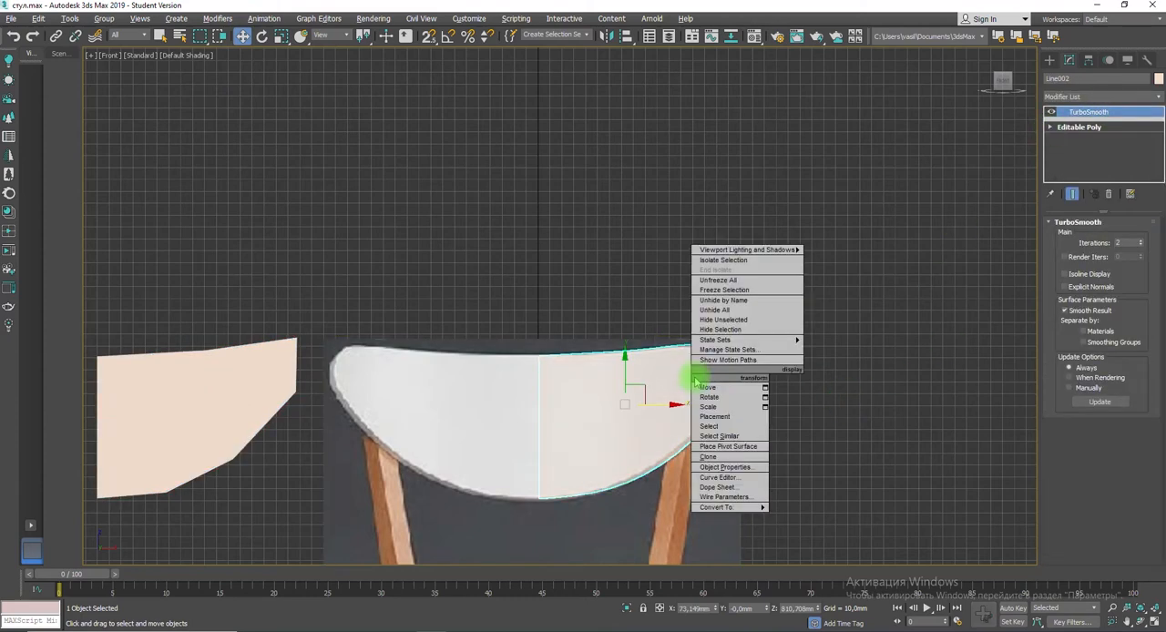
{"action": "mouse_move", "coordinate": [721, 515]}
{"action": "left_click", "coordinate": [805, 515]}
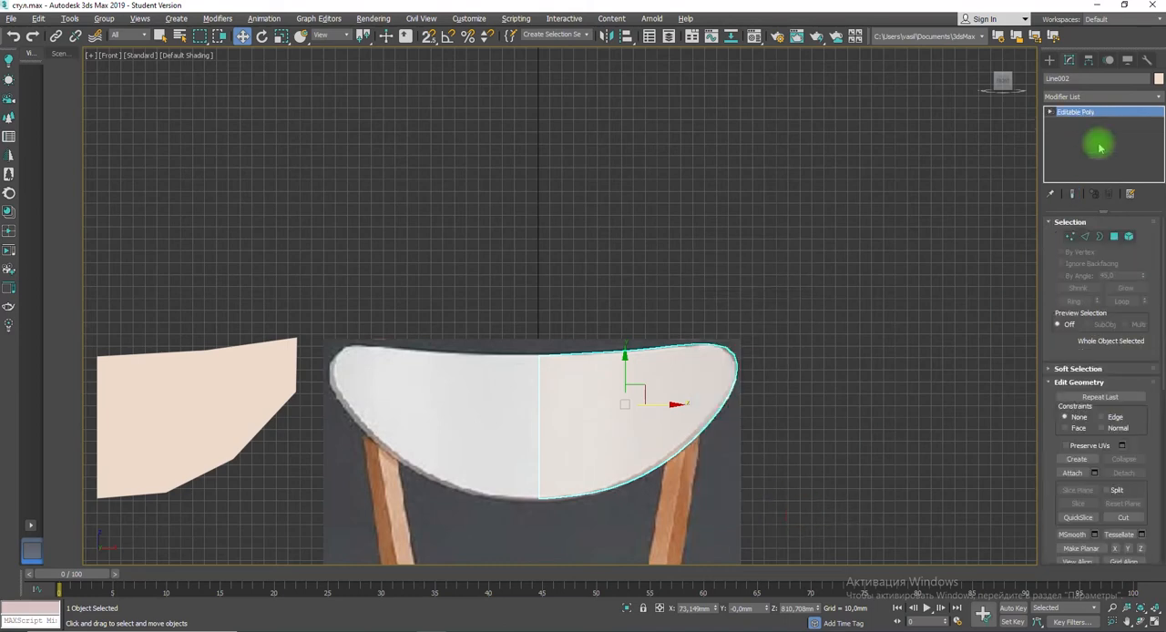
Step: Apply a Symmetry modifier along X to the smoothed half-backrest and move its mirror plane to the backrest's centre
{"action": "left_click", "coordinate": [1103, 96]}
{"action": "scroll", "coordinate": [1080, 428], "scroll_direction": "down", "scroll_amount": 5}
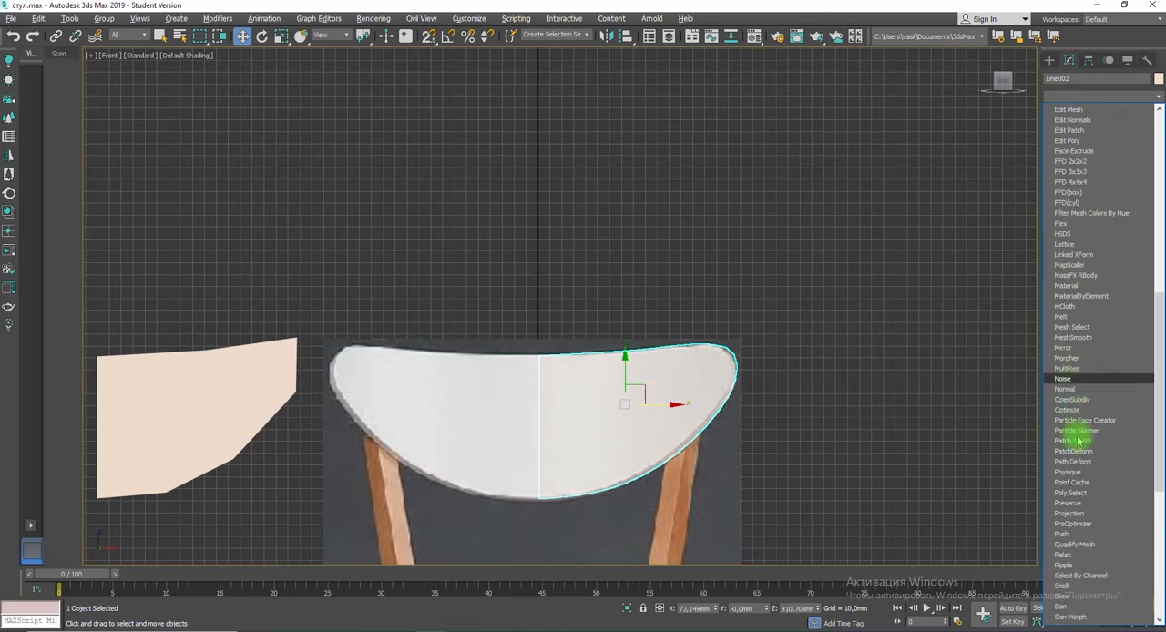
{"action": "scroll", "coordinate": [1076, 437], "scroll_direction": "down", "scroll_amount": 7}
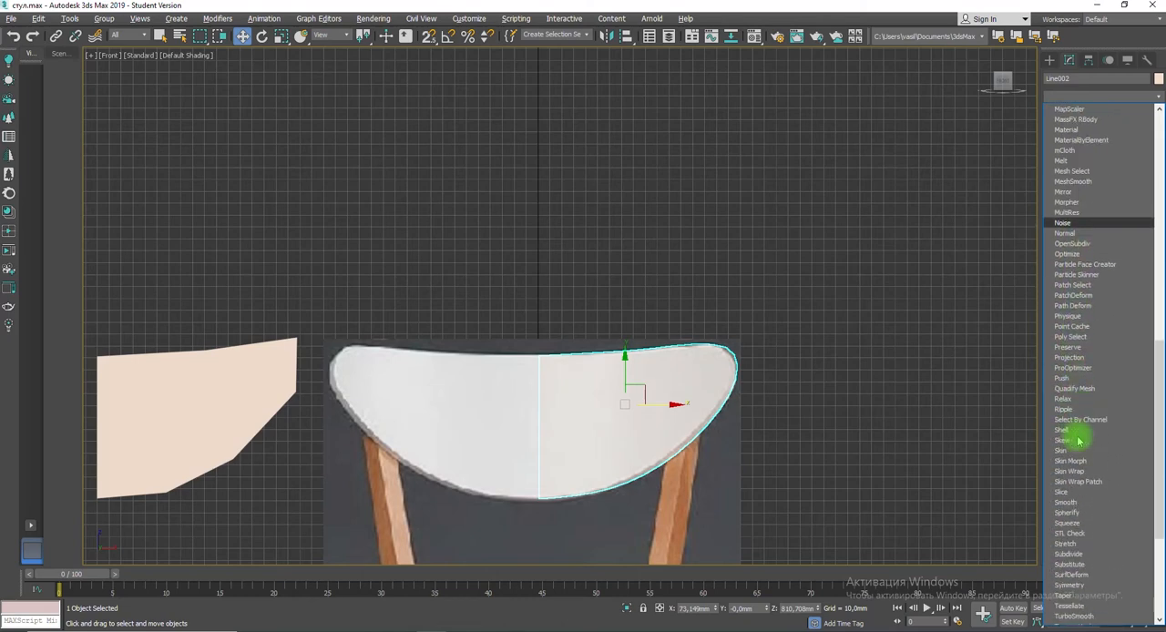
{"action": "left_click", "coordinate": [1069, 592]}
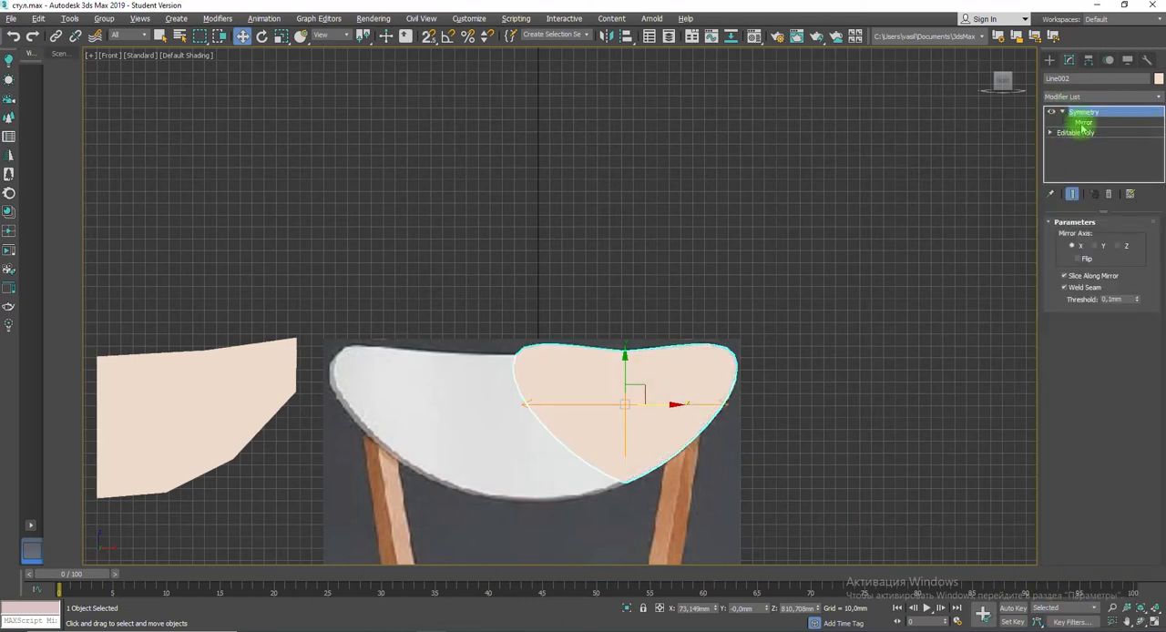
{"action": "left_click", "coordinate": [1081, 123]}
{"action": "left_click_drag", "start_coordinate": [671, 409], "coordinate": [575, 419]}
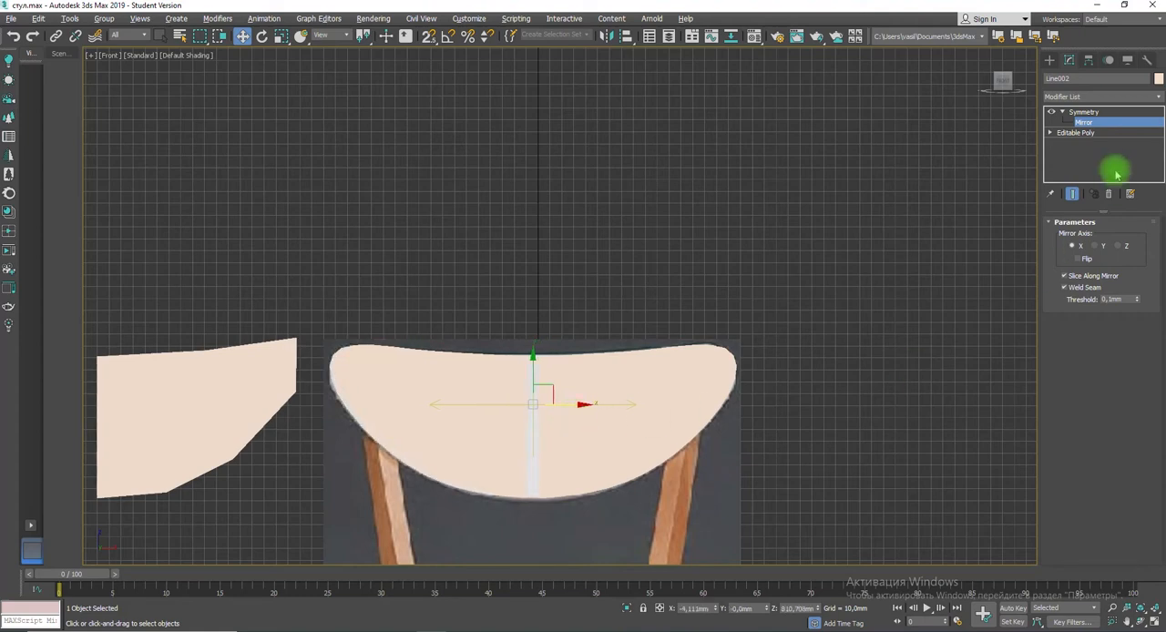
Step: Move the centre edge loop of the smoothed half-backrest onto the reference plane's centre line, with the Symmetry result shown again
{"action": "left_click", "coordinate": [1051, 133]}
{"action": "left_click", "coordinate": [1071, 153]}
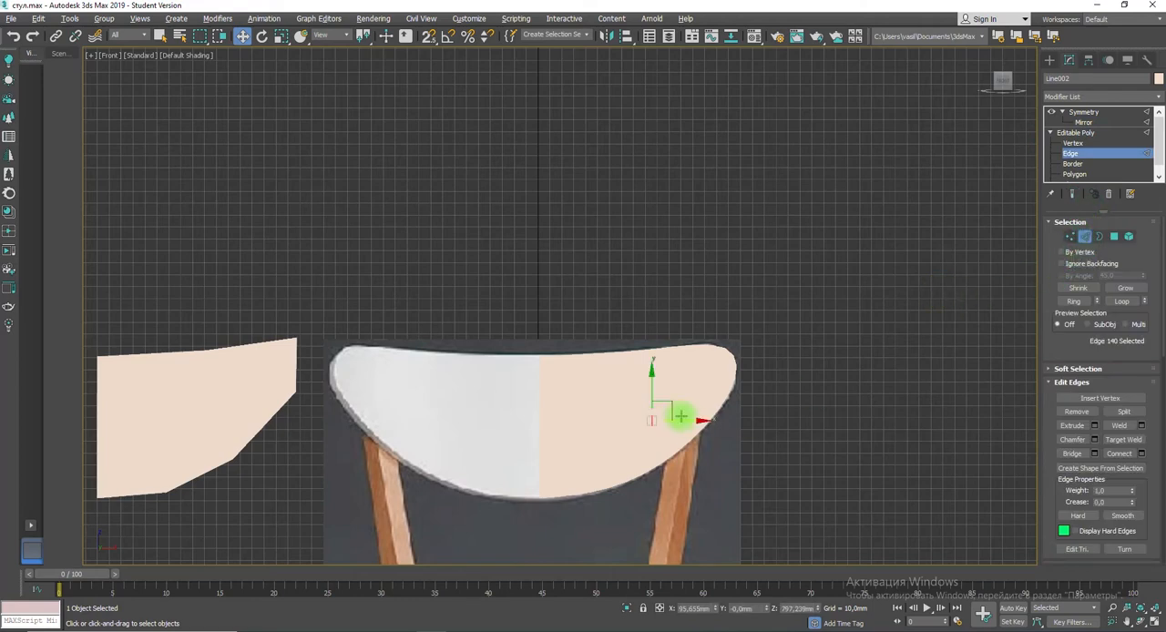
{"action": "key", "text": "F3"}
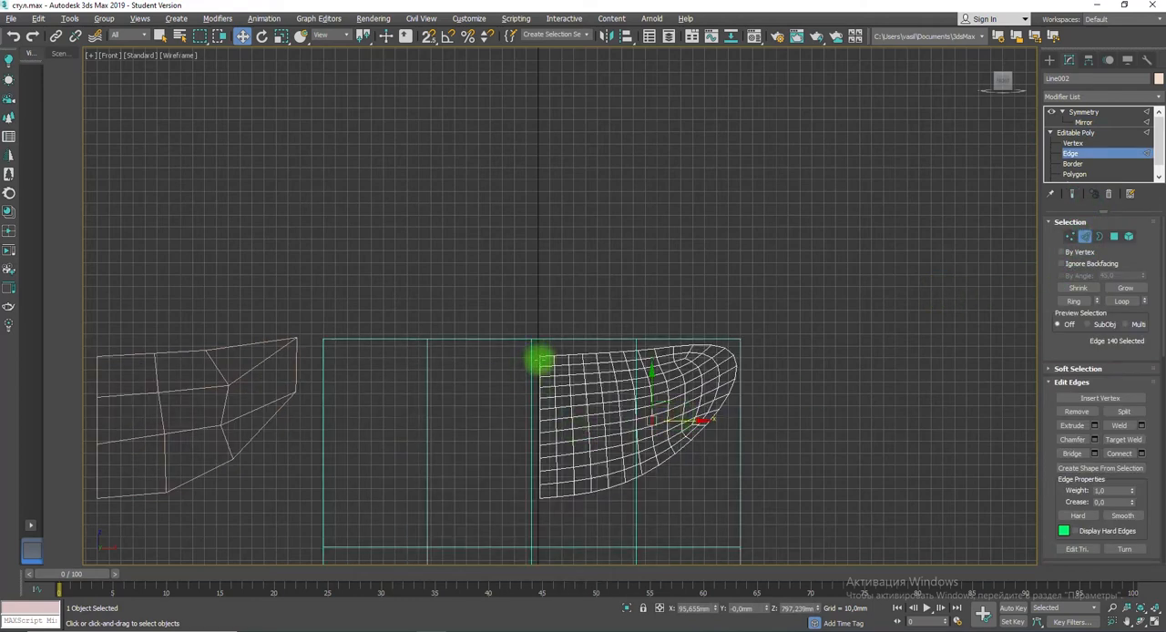
{"action": "double_click", "coordinate": [540, 506]}
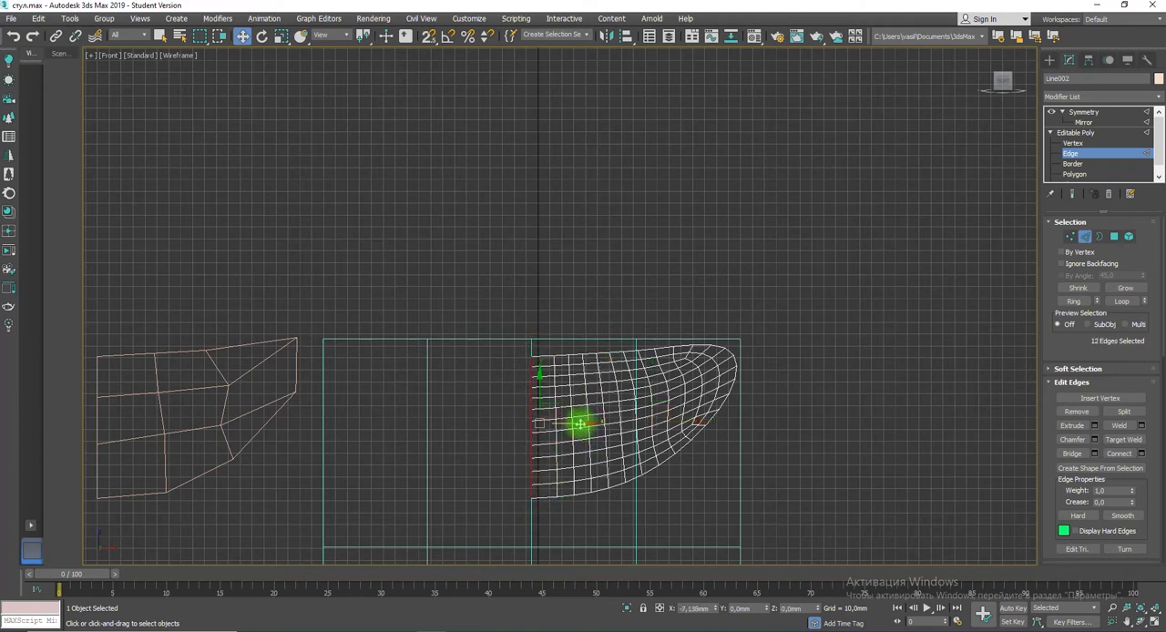
{"action": "left_click", "coordinate": [1083, 111]}
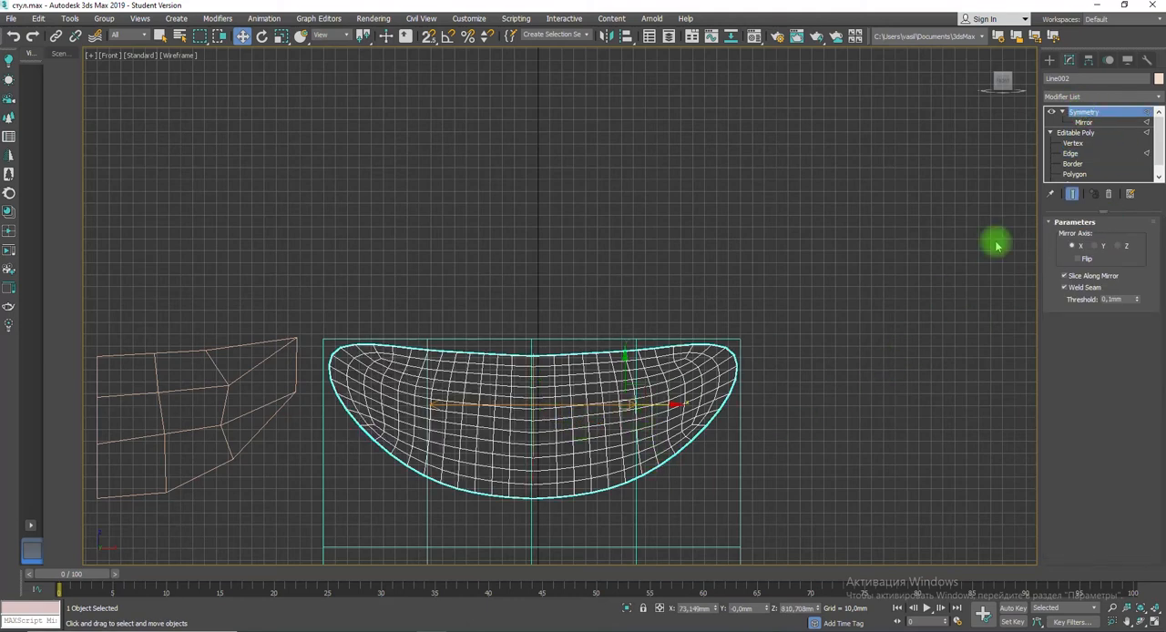
Step: Fine-tune the Symmetry mirror plane on the centre line so both backrest halves meet over the reference image
{"action": "left_click", "coordinate": [1083, 122]}
{"action": "left_click_drag", "start_coordinate": [577, 404], "coordinate": [576, 404]}
{"action": "key", "text": "F3"}
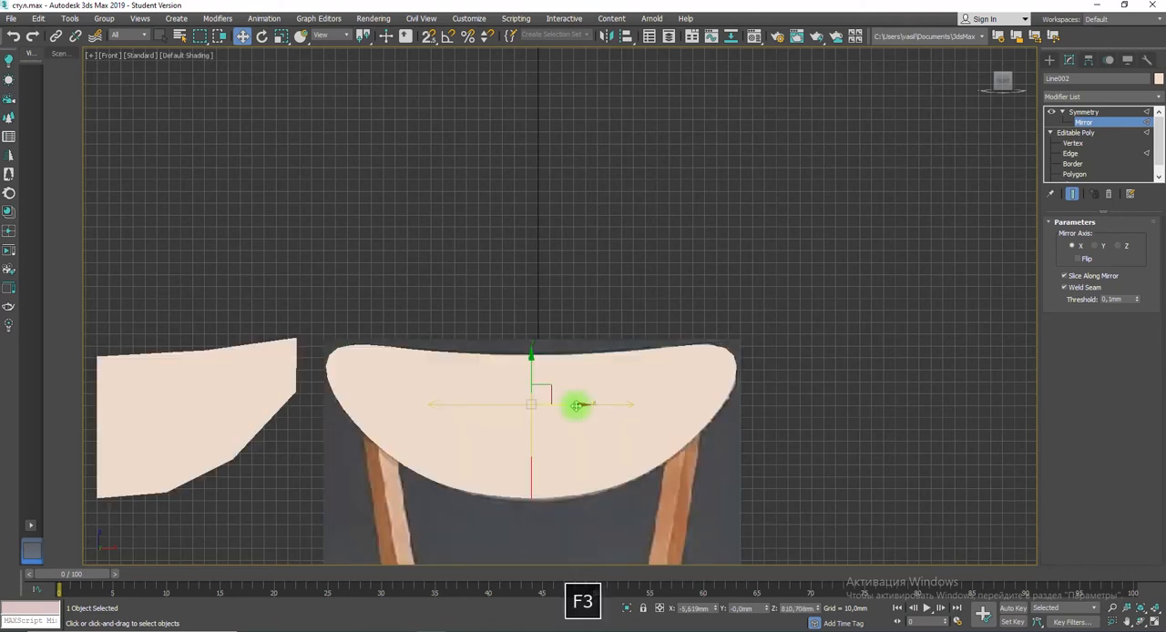
{"action": "left_click", "coordinate": [1076, 113]}
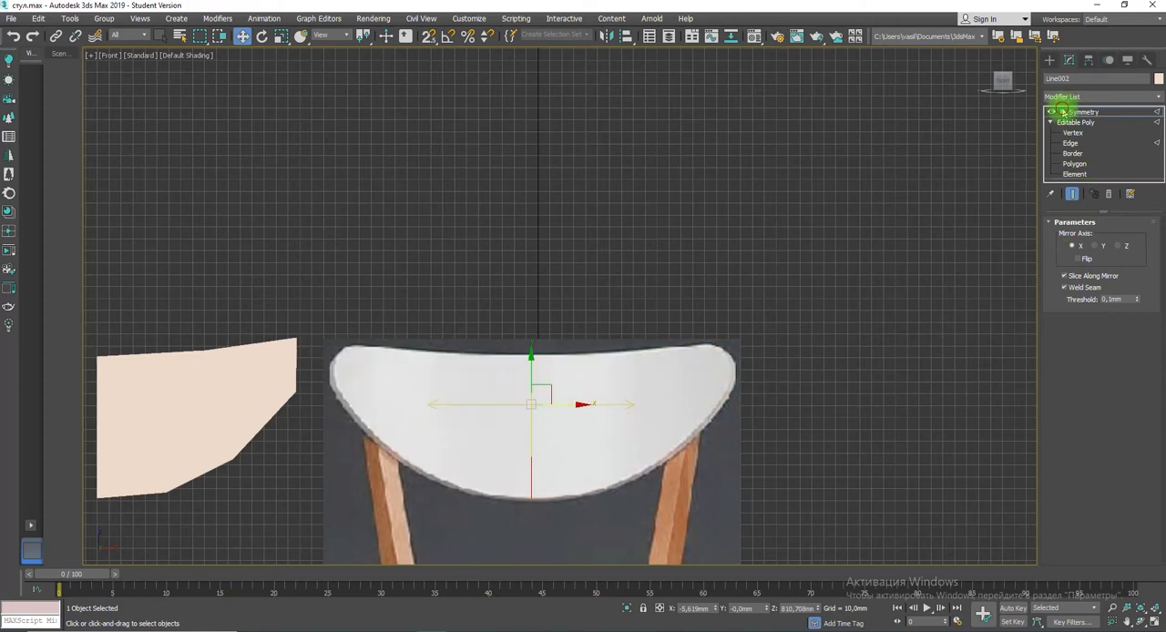
{"action": "left_click", "coordinate": [1061, 111]}
Step: Convert the mirrored backrest to an editable poly and delete the original low-poly half beside the reference image
{"action": "right_click", "coordinate": [561, 408]}
{"action": "mouse_move", "coordinate": [590, 546]}
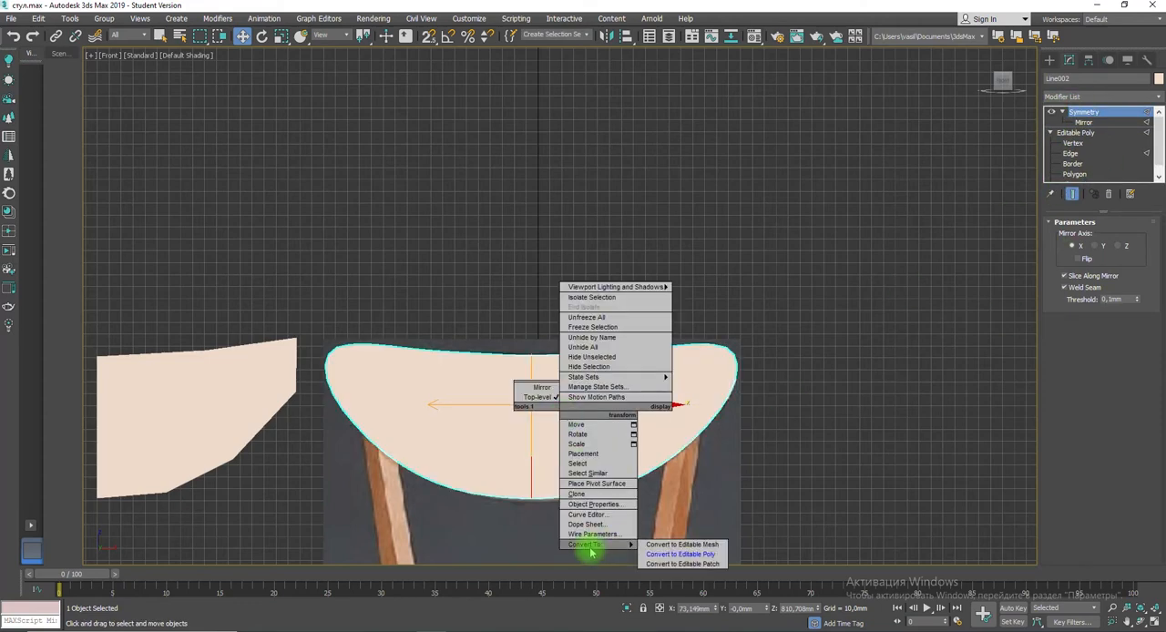
{"action": "left_click", "coordinate": [679, 554]}
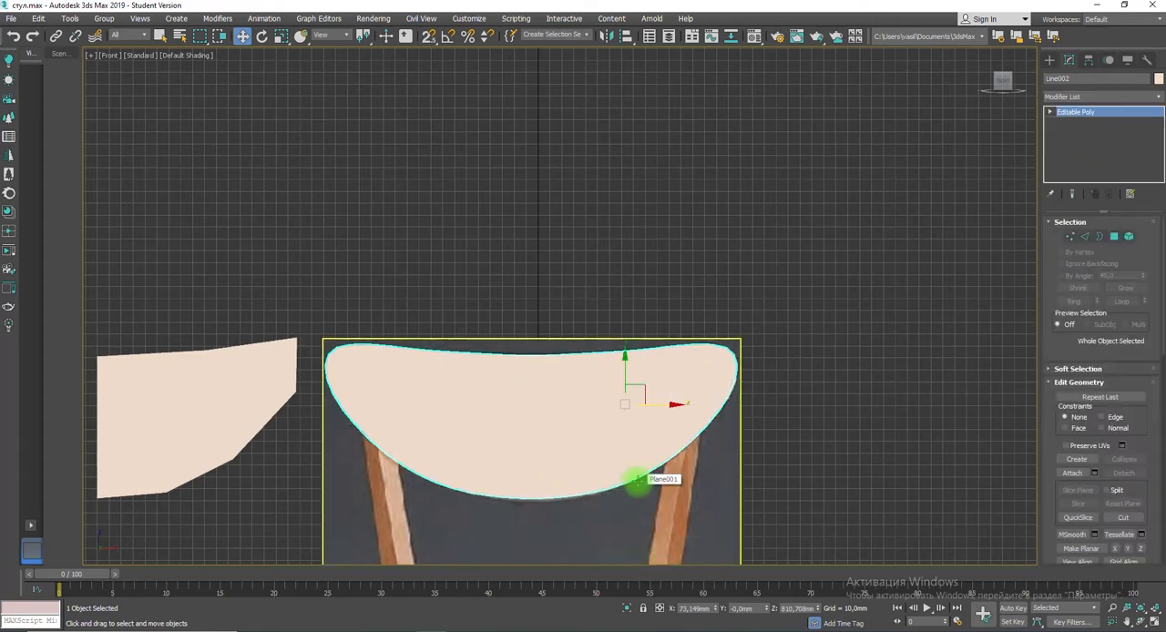
{"action": "left_click", "coordinate": [231, 389]}
{"action": "key", "text": "Delete"}
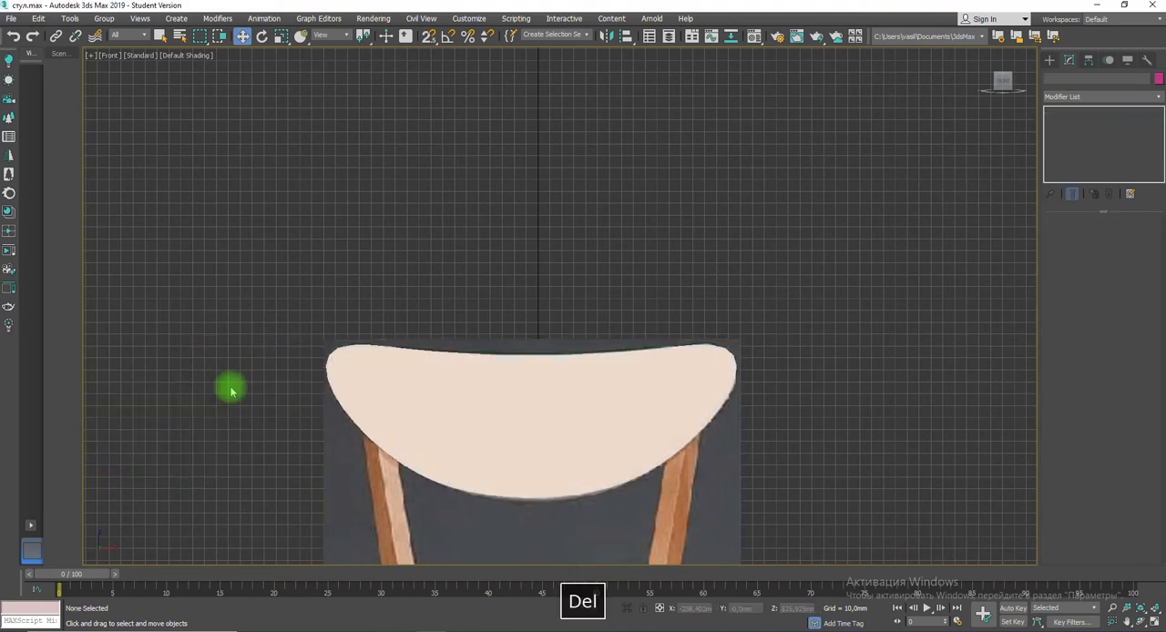
Step: Apply a Shell modifier to the full backrest mesh in the wireframe front view
{"action": "key", "text": "F3"}
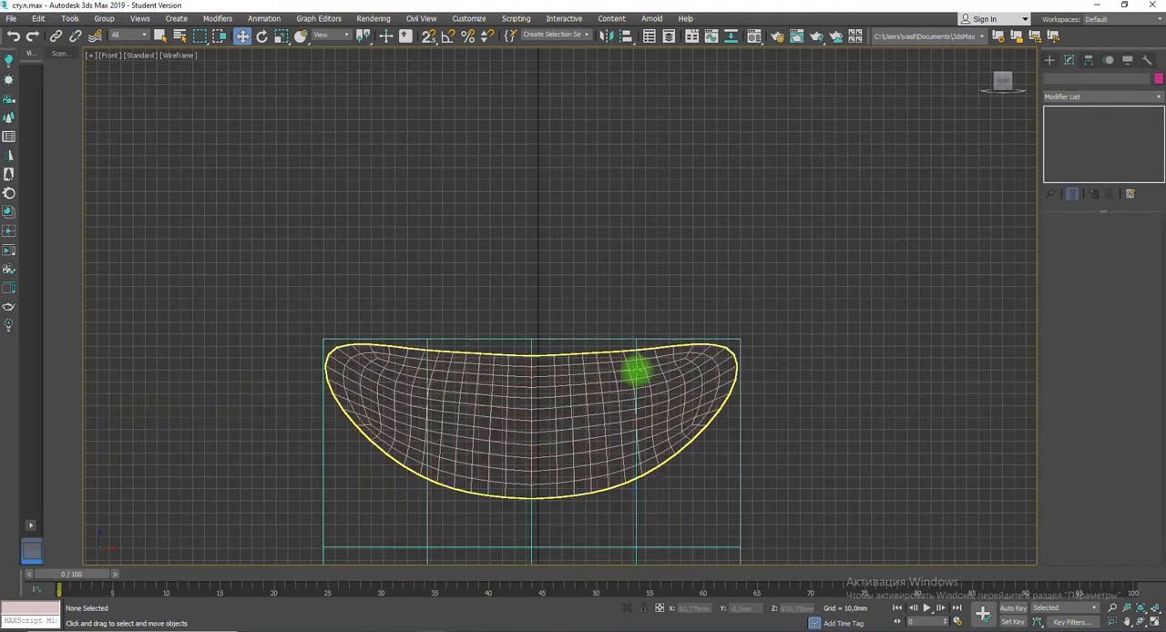
{"action": "left_click", "coordinate": [658, 351]}
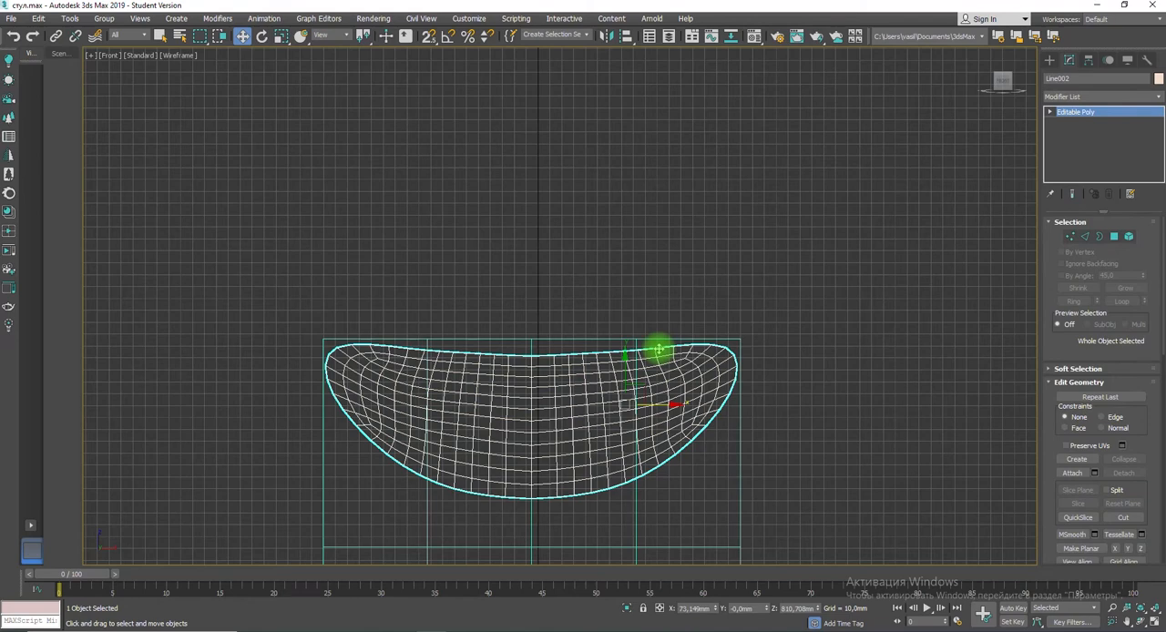
{"action": "left_click", "coordinate": [1078, 97]}
{"action": "scroll", "coordinate": [1102, 422], "scroll_direction": "down", "scroll_amount": 10}
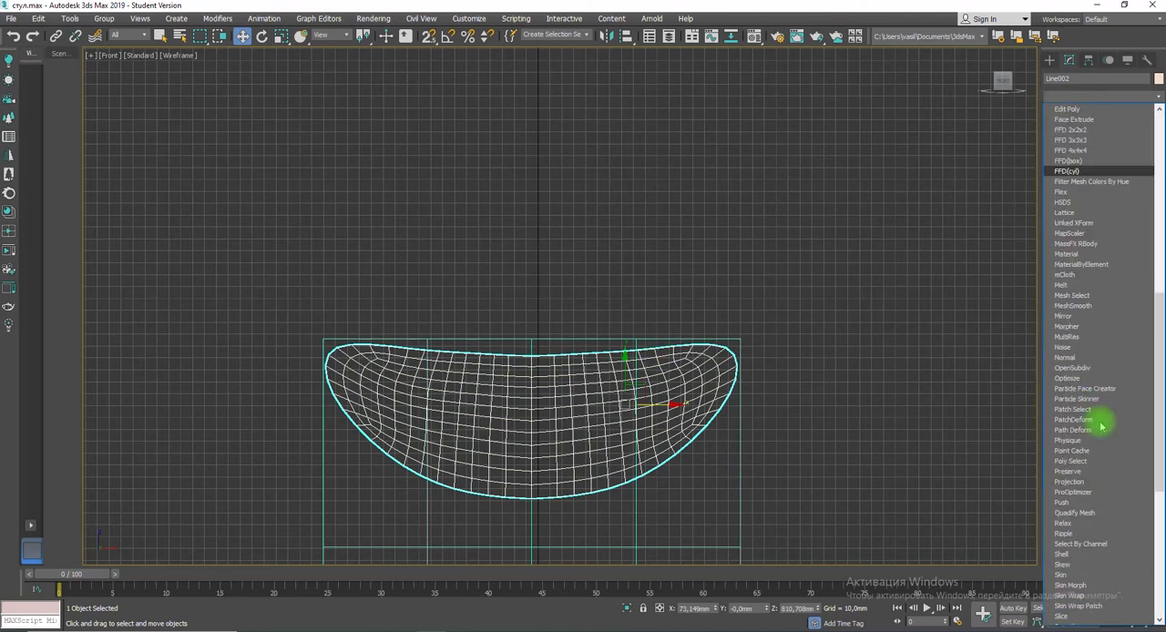
{"action": "scroll", "coordinate": [1102, 426], "scroll_direction": "down", "scroll_amount": 3}
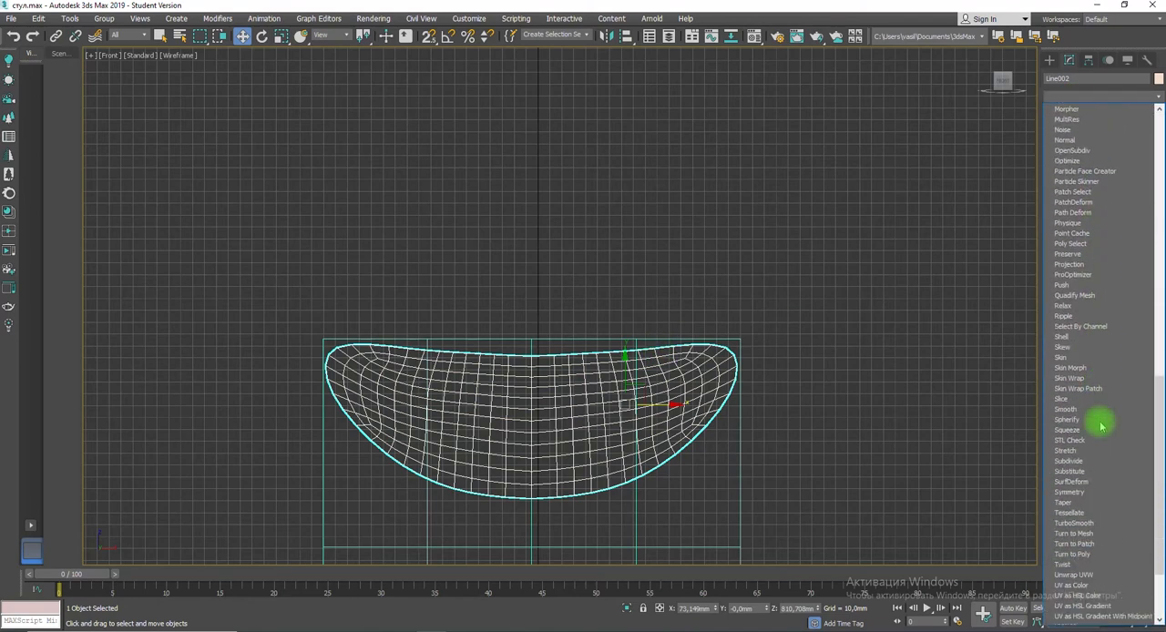
{"action": "left_click", "coordinate": [1063, 336]}
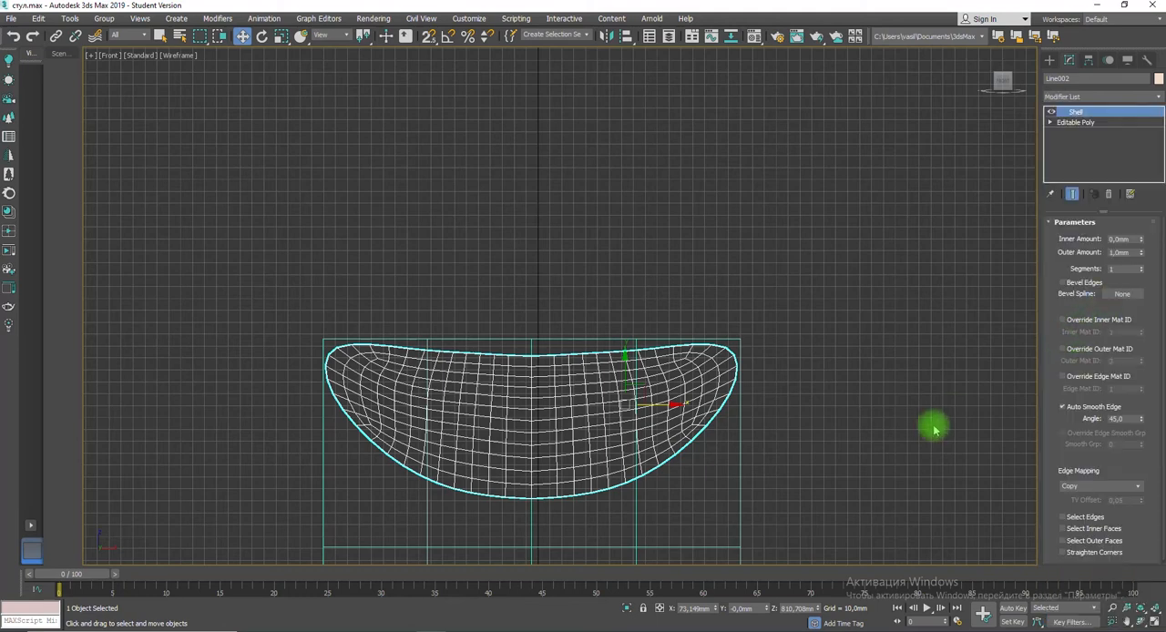
Step: Try an inner Shell amount of 10 mm on the backrest in the maximized perspective view
{"action": "key", "text": "alt+w"}
{"action": "scroll", "coordinate": [767, 471], "scroll_direction": "up", "scroll_amount": 3}
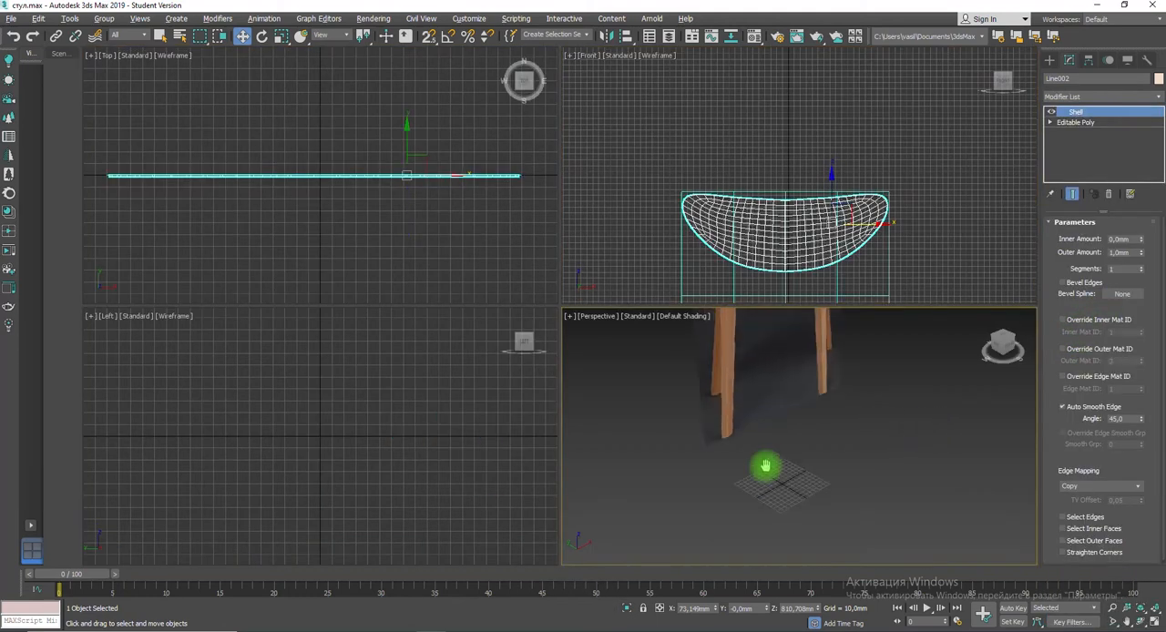
{"action": "scroll", "coordinate": [807, 415], "scroll_direction": "down", "scroll_amount": 4}
{"action": "middle_click_drag", "start_coordinate": [812, 385], "coordinate": [797, 449]}
{"action": "scroll", "coordinate": [778, 424], "scroll_direction": "up", "scroll_amount": 6}
{"action": "key", "text": "alt+w"}
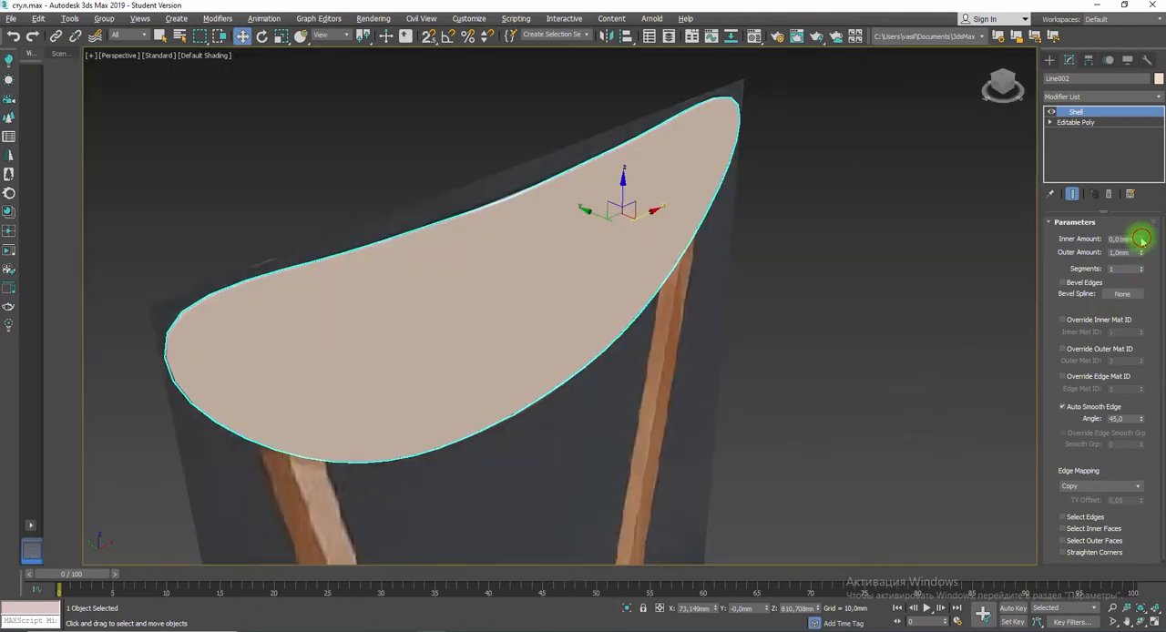
{"action": "mouse_move", "coordinate": [1141, 238]}
{"action": "left_mouse_down"}
{"action": "mouse_move", "coordinate": [1129, 173]}
{"action": "mouse_move", "coordinate": [1136, 236]}
{"action": "left_mouse_up"}
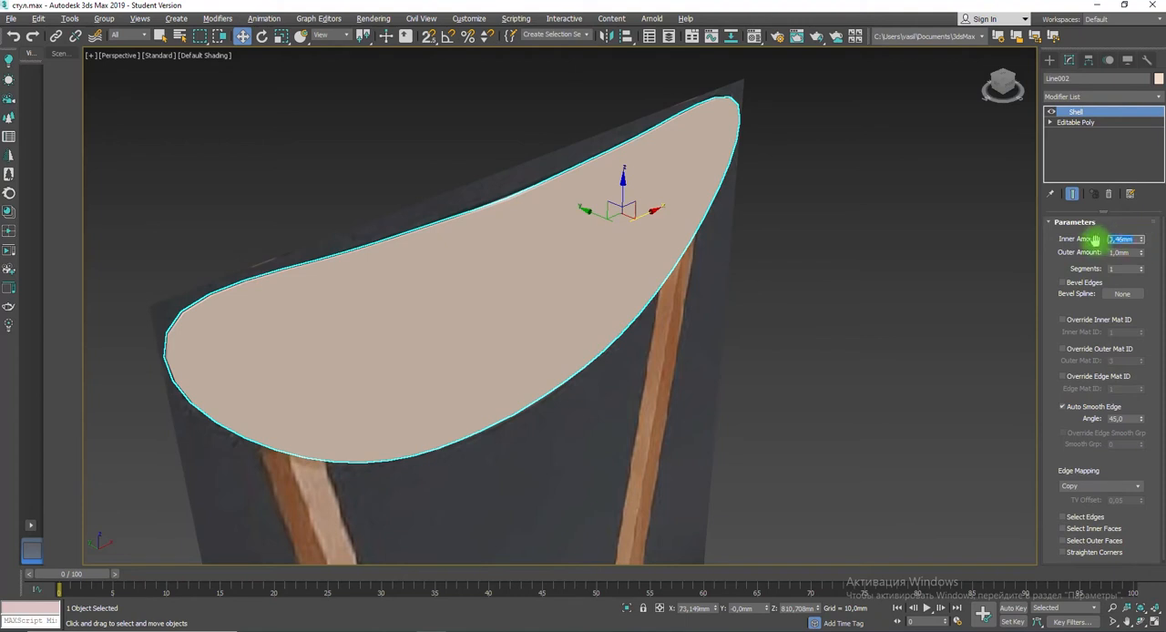
{"action": "key", "text": "Return"}
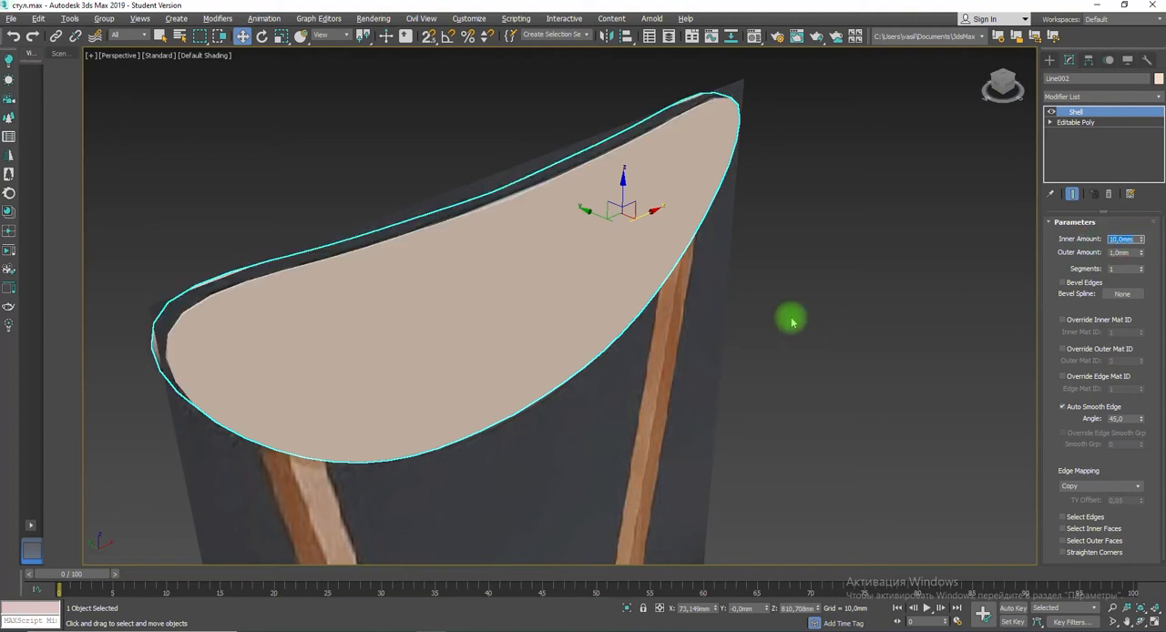
Step: Set the Shell's inner amount to 0 mm and give the backrest its thickness through the outer amount
{"action": "key", "text": "ctrl+z"}
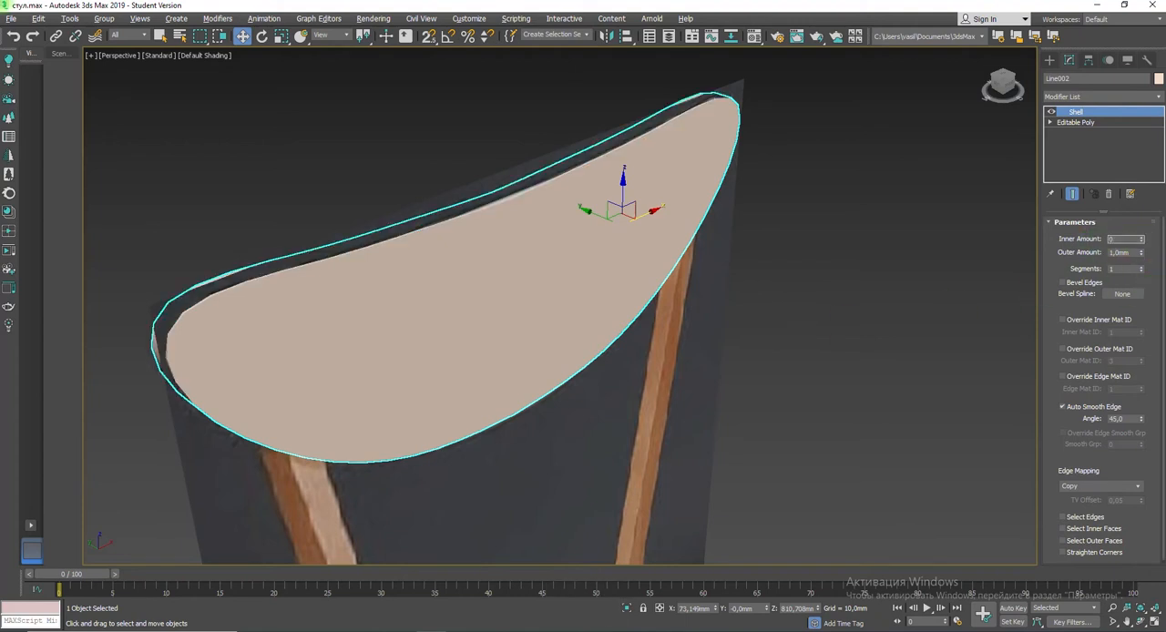
{"action": "key", "text": "Tab"}
{"action": "key", "text": "Return"}
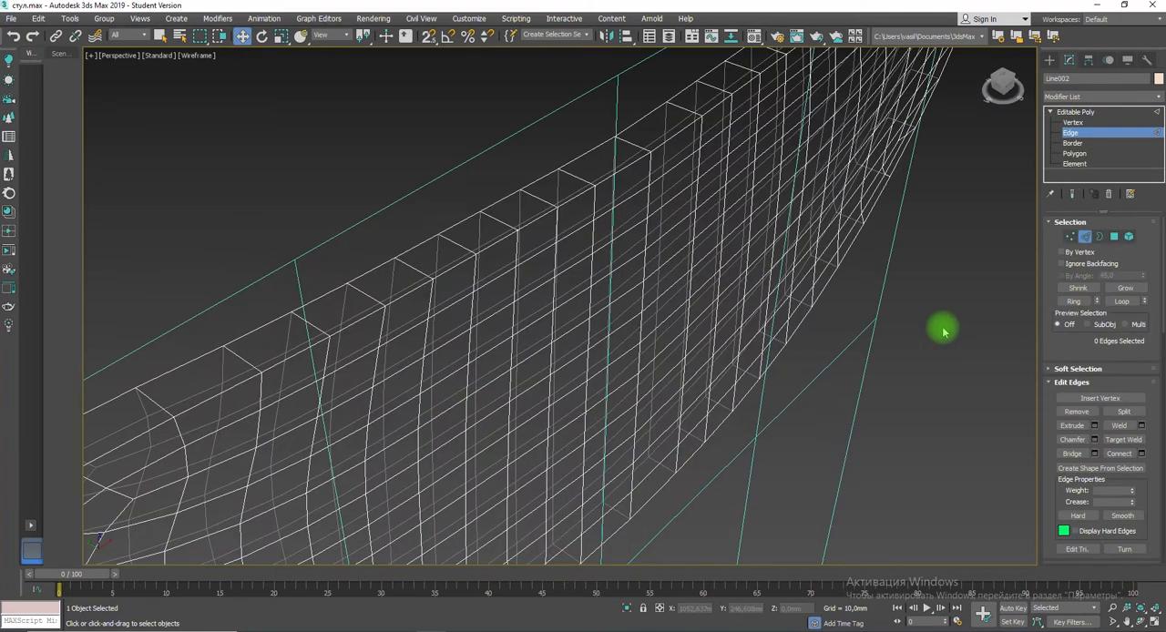
Step: Connect the ring of edges across the backrest's rim with 2 segments and a pinch of about 28
{"action": "left_click", "coordinate": [497, 223]}
{"action": "left_click", "coordinate": [1074, 301]}
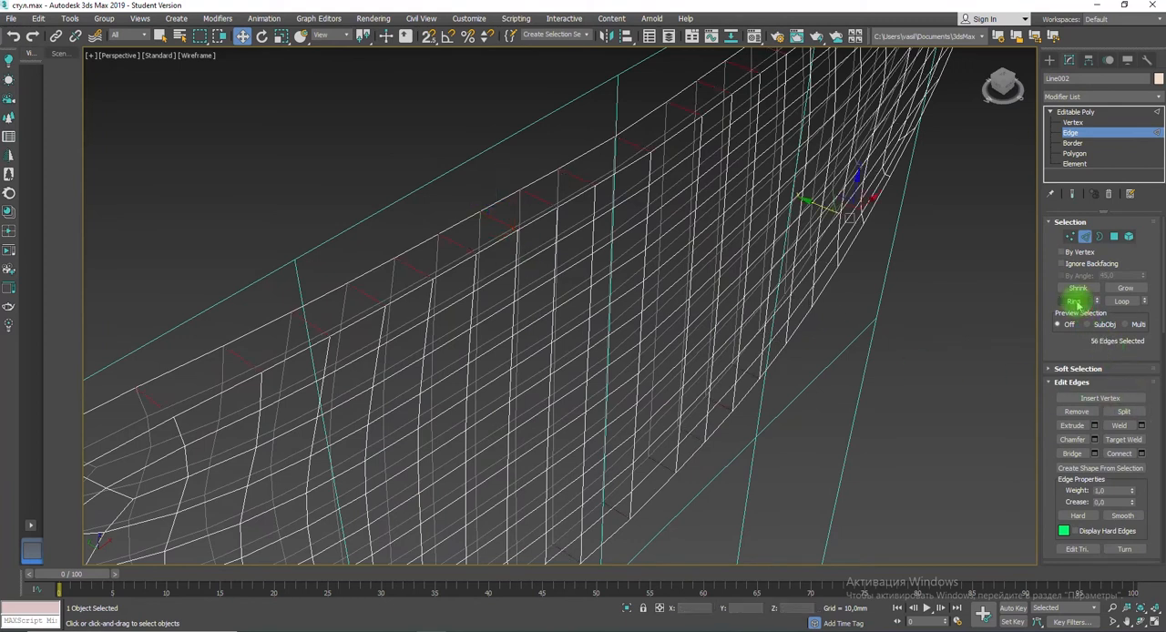
{"action": "left_click", "coordinate": [1141, 452]}
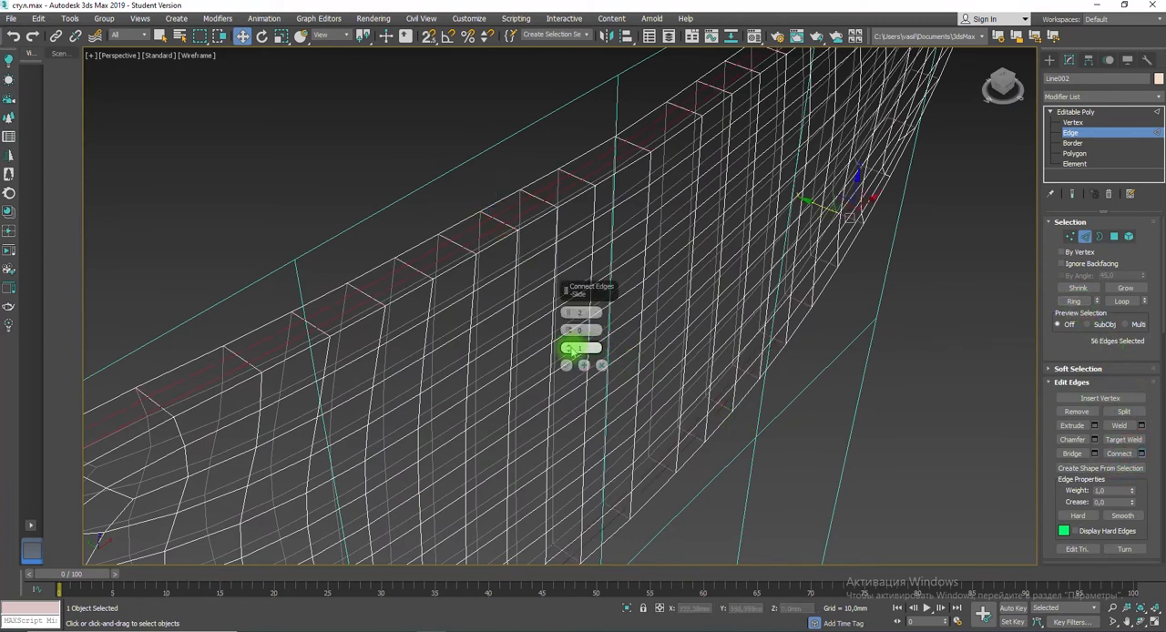
{"action": "left_click_drag", "start_coordinate": [571, 296], "coordinate": [576, 254]}
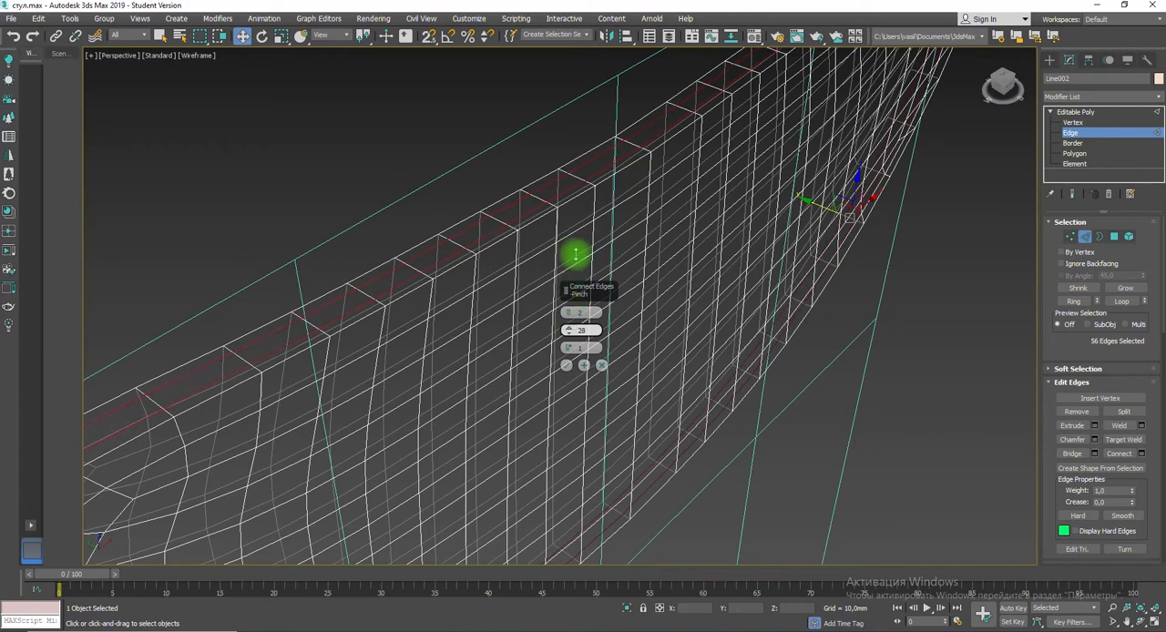
{"action": "left_click", "coordinate": [567, 366]}
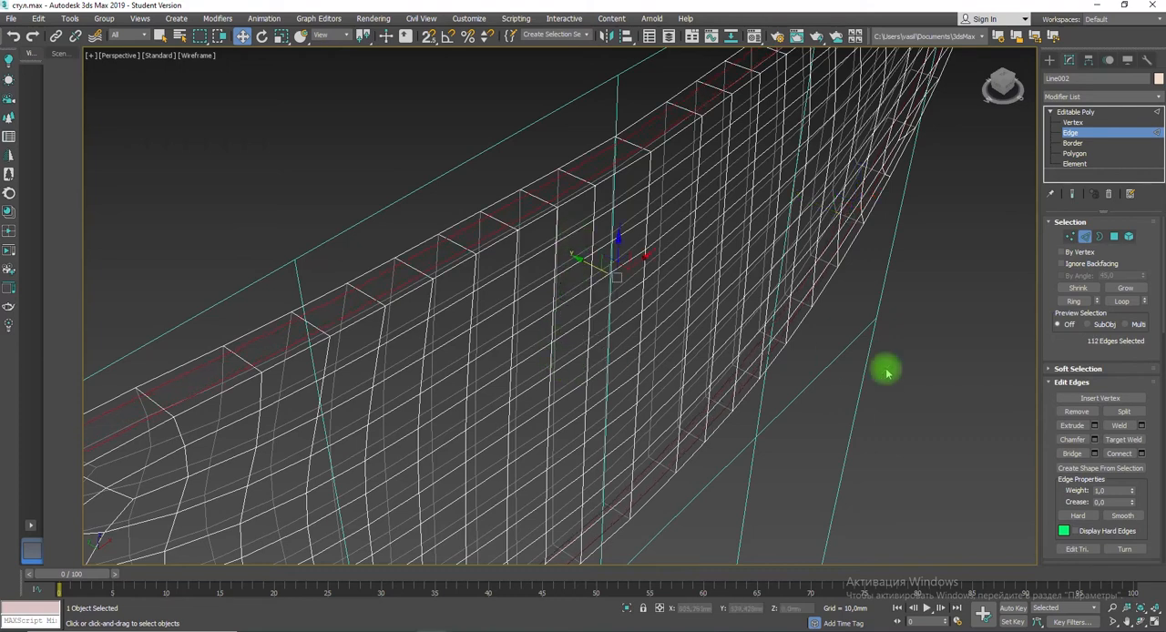
Step: Leave edge editing and apply a TurboSmooth modifier to the thickened backrest
{"action": "left_click", "coordinate": [1073, 132]}
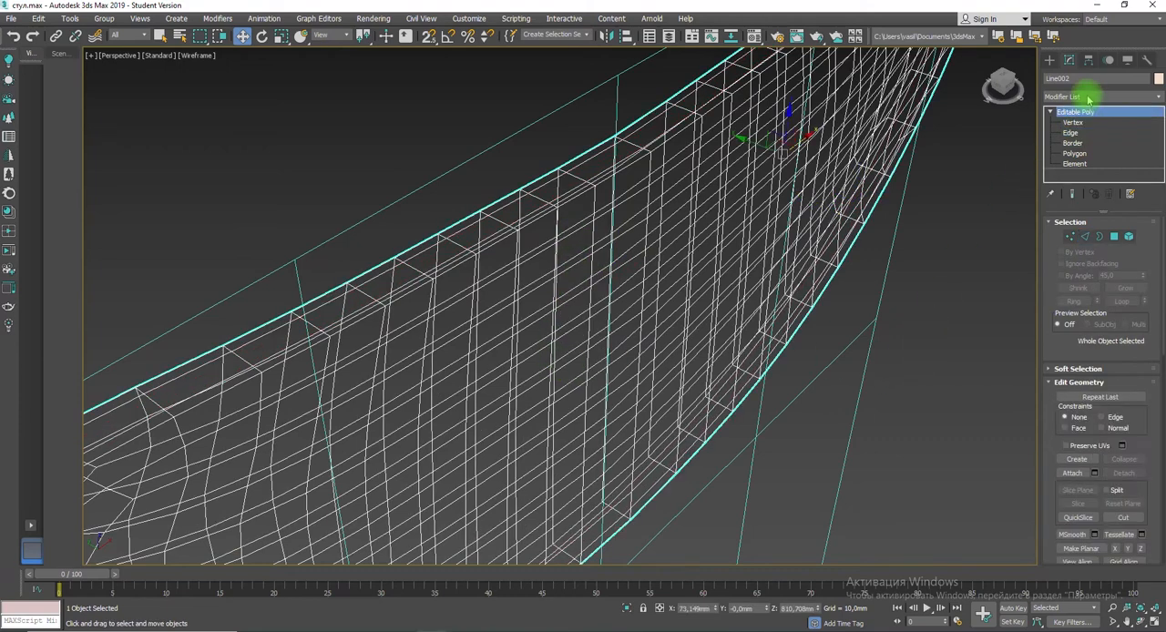
{"action": "left_click", "coordinate": [1087, 91]}
{"action": "scroll", "coordinate": [1058, 496], "scroll_direction": "down", "scroll_amount": 15}
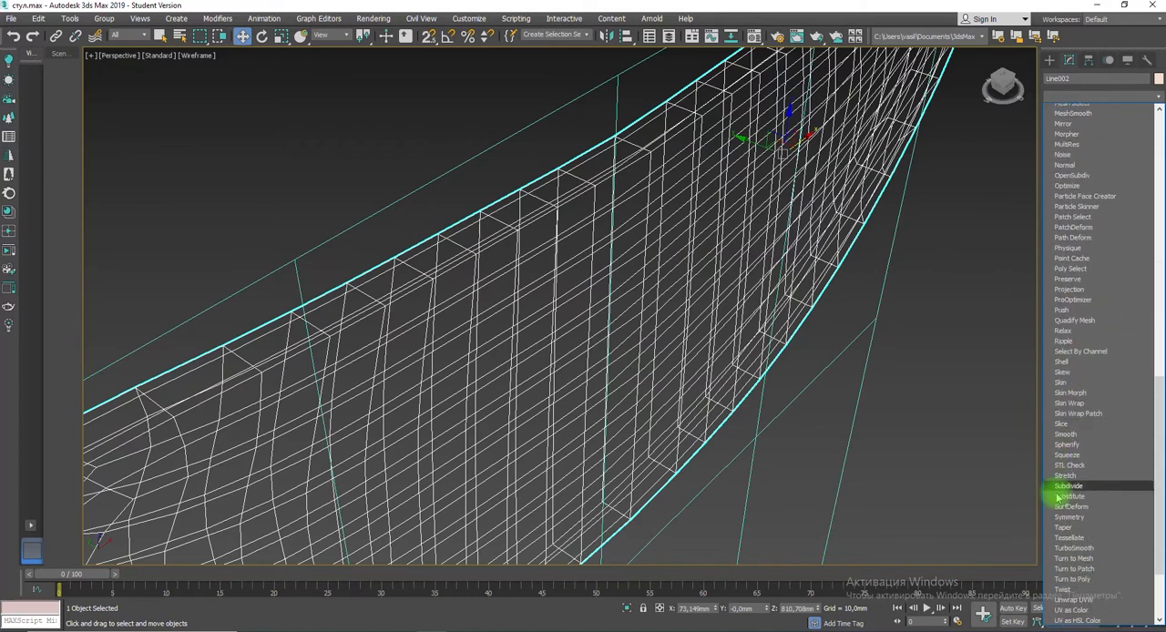
{"action": "left_click", "coordinate": [1073, 461]}
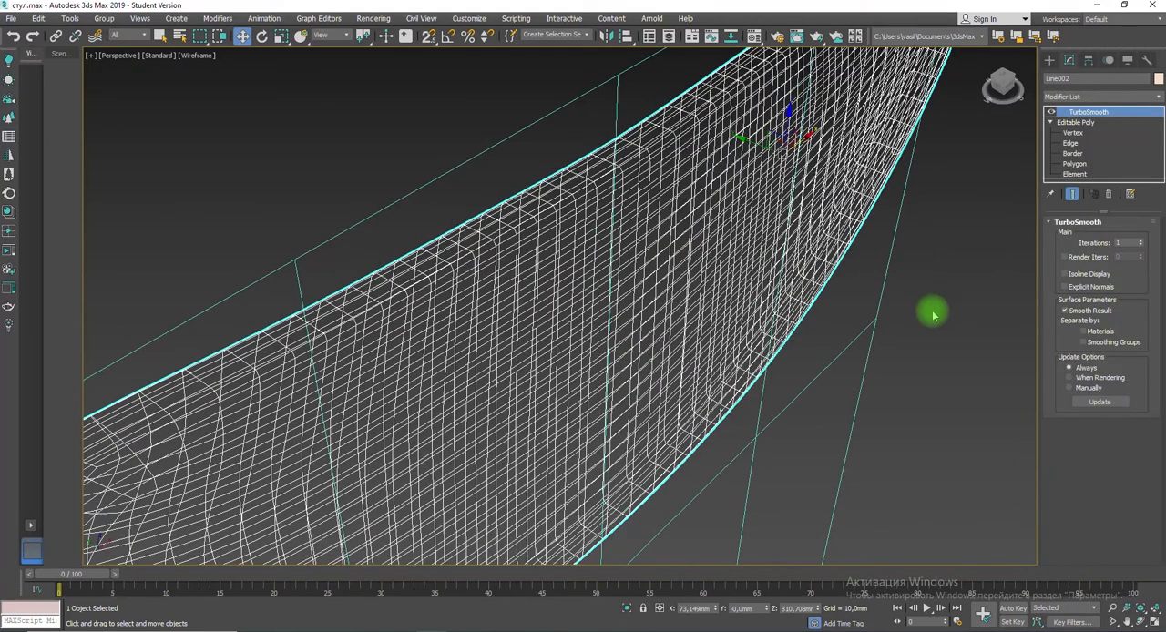
Step: Show the backrest shaded and change its object colour to a brownish orange
{"action": "key", "text": "F3"}
{"action": "left_click", "coordinate": [1157, 79]}
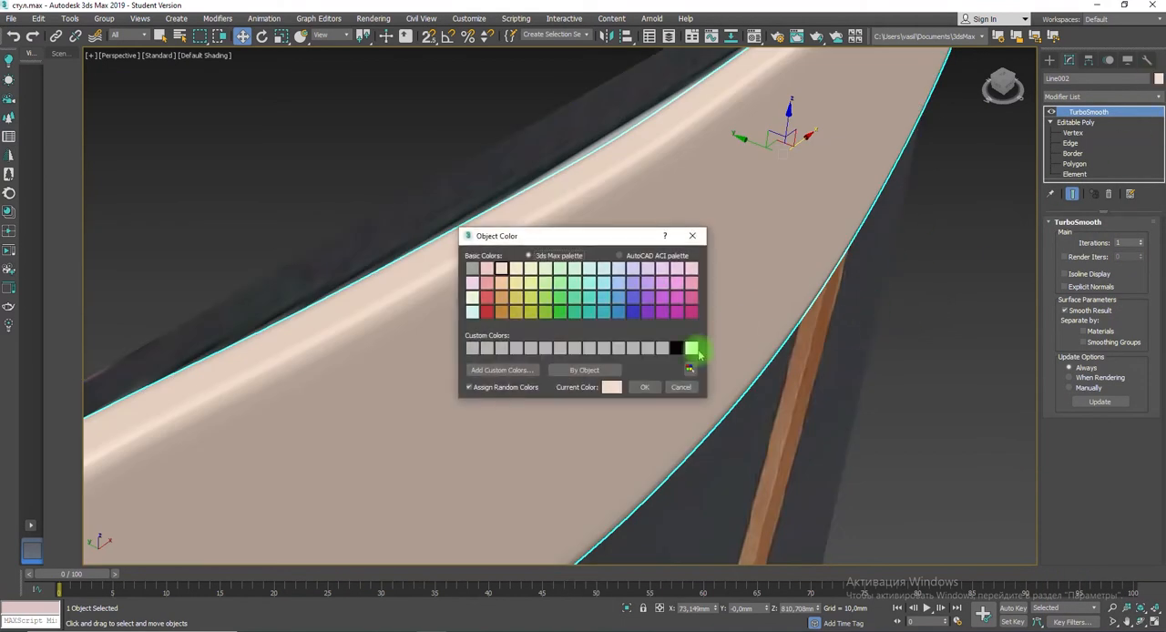
{"action": "left_click", "coordinate": [504, 319]}
{"action": "left_click", "coordinate": [645, 385]}
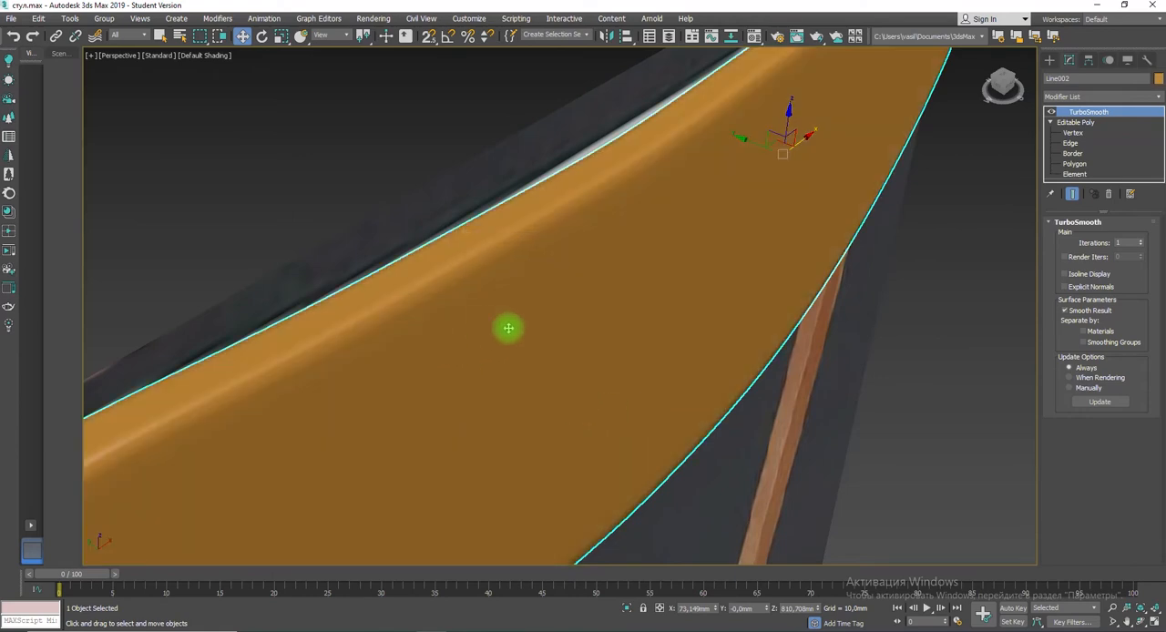
{"action": "middle_click_drag", "start_coordinate": [510, 327], "coordinate": [451, 320], "text": "alt"}
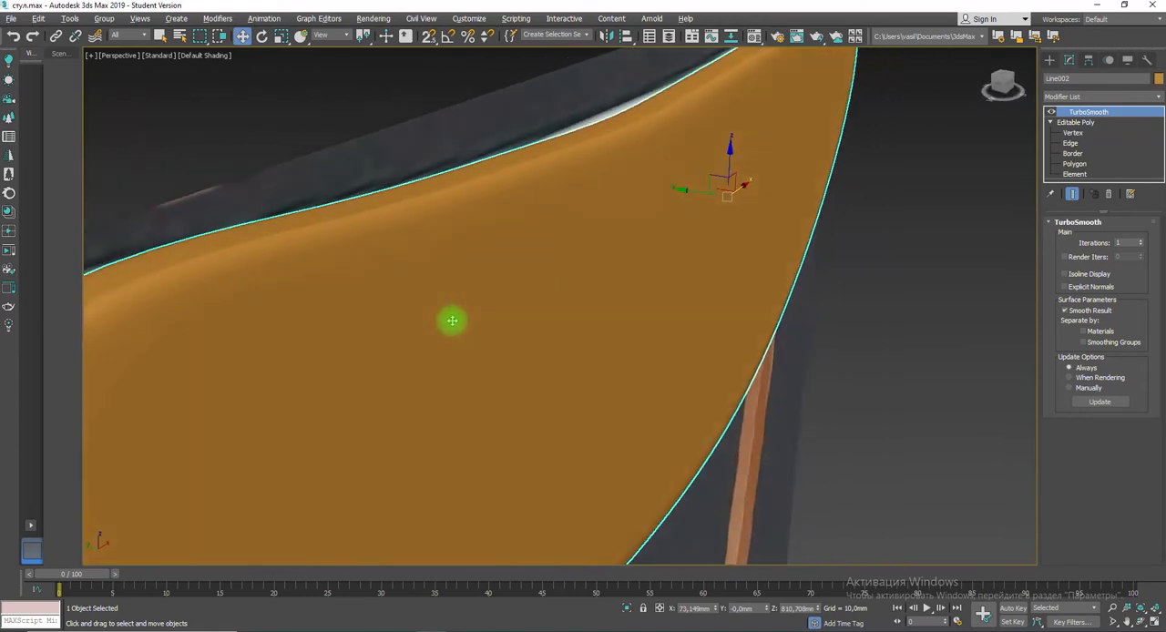
Step: Convert the smoothed backrest to an editable poly in wireframe display
{"action": "key", "text": "F9"}
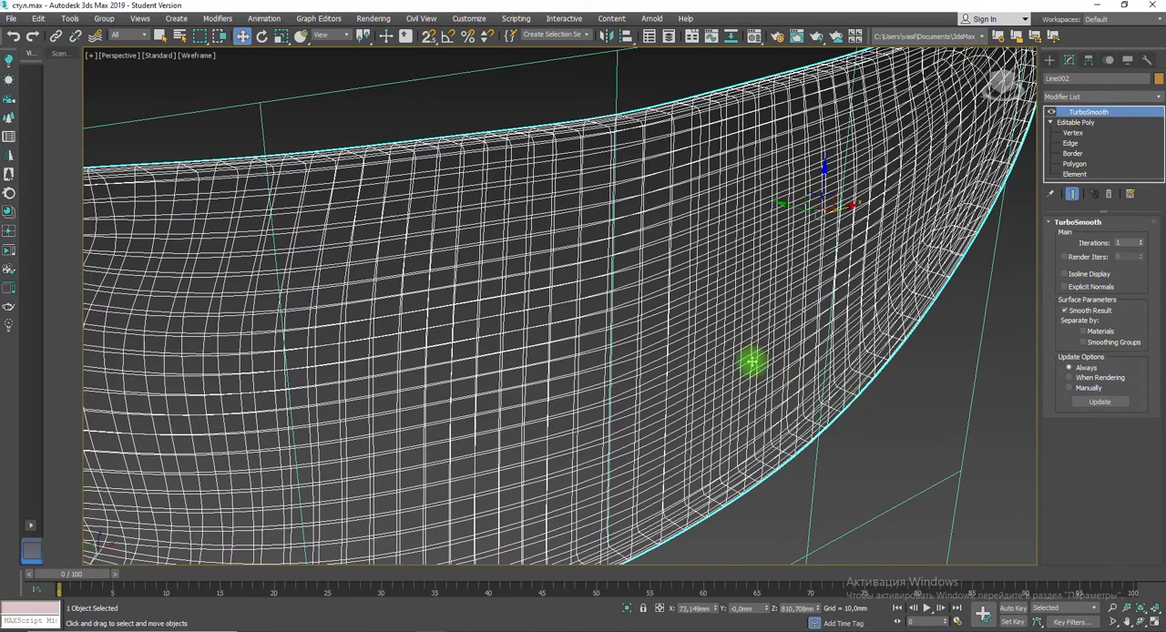
{"action": "right_click", "coordinate": [724, 319]}
{"action": "mouse_move", "coordinate": [765, 448]}
{"action": "left_click", "coordinate": [842, 454]}
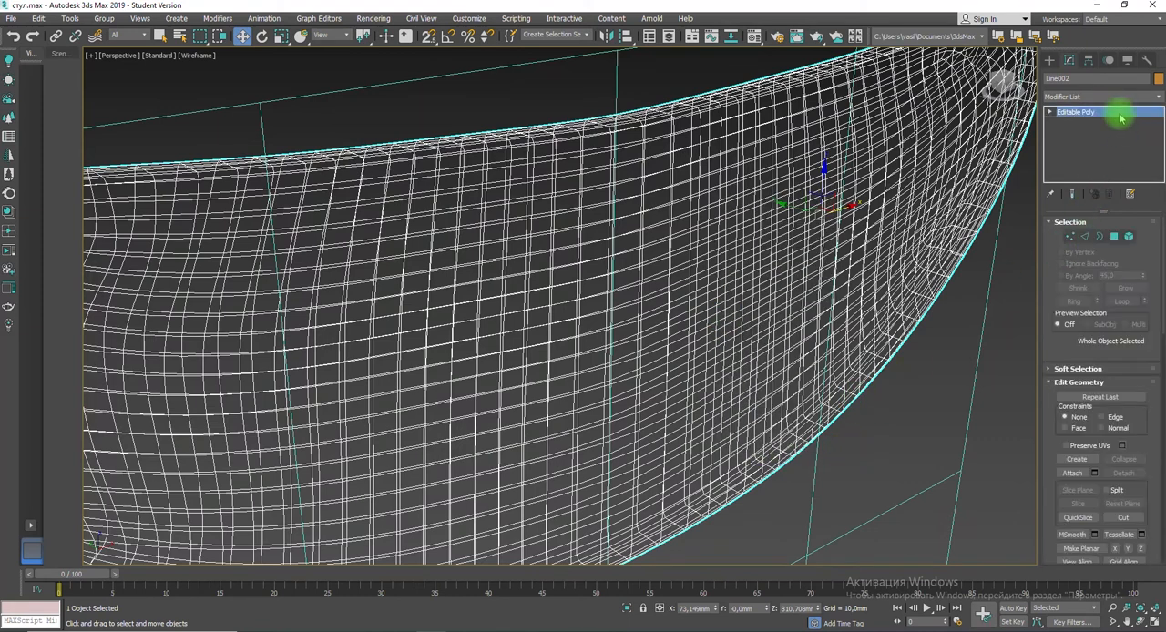
Step: Select all flat front polygons of the backrest by an angle of 2, ignoring backfacing ones
{"action": "left_click", "coordinate": [1114, 238]}
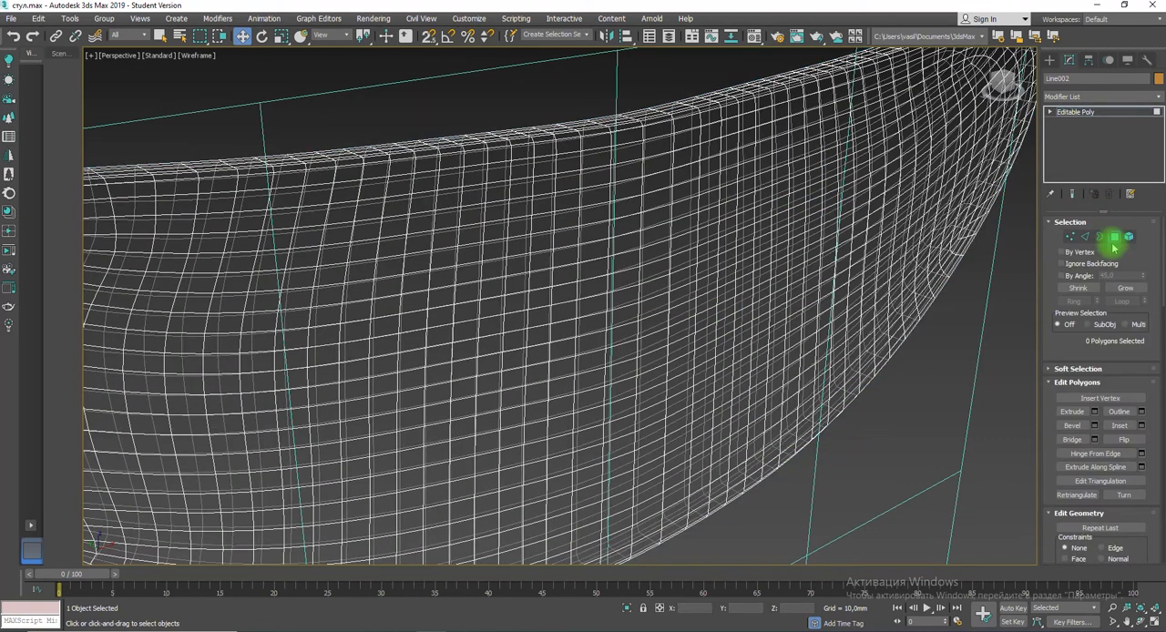
{"action": "left_click", "coordinate": [1063, 275]}
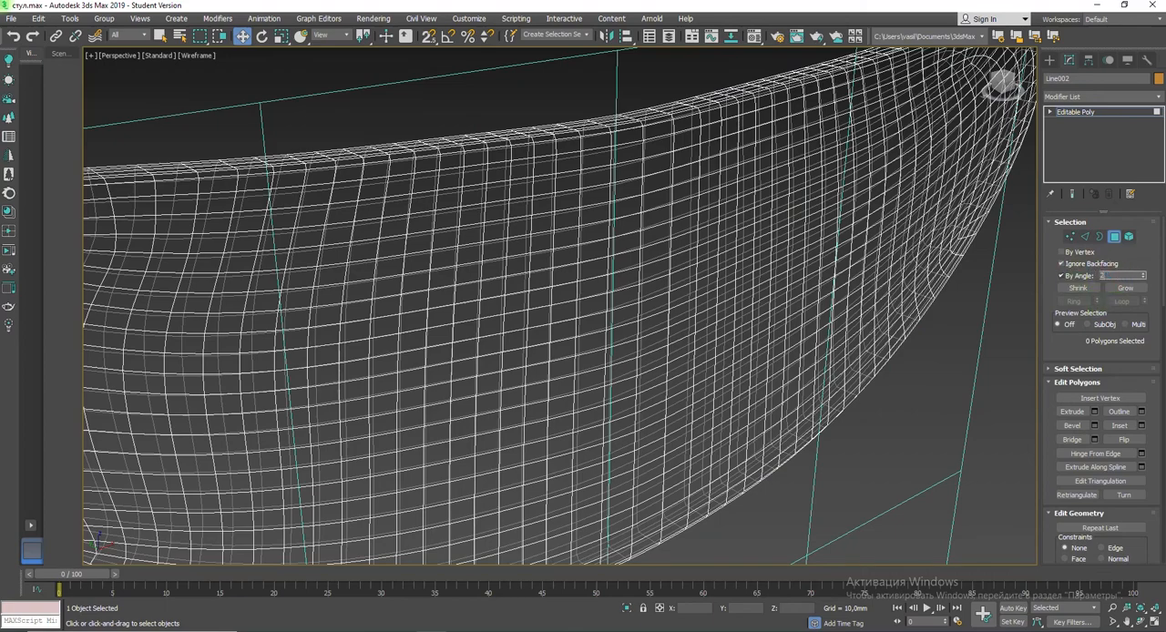
{"action": "left_click", "coordinate": [621, 313]}
{"action": "middle_click_drag", "start_coordinate": [528, 333], "coordinate": [716, 373], "text": "alt"}
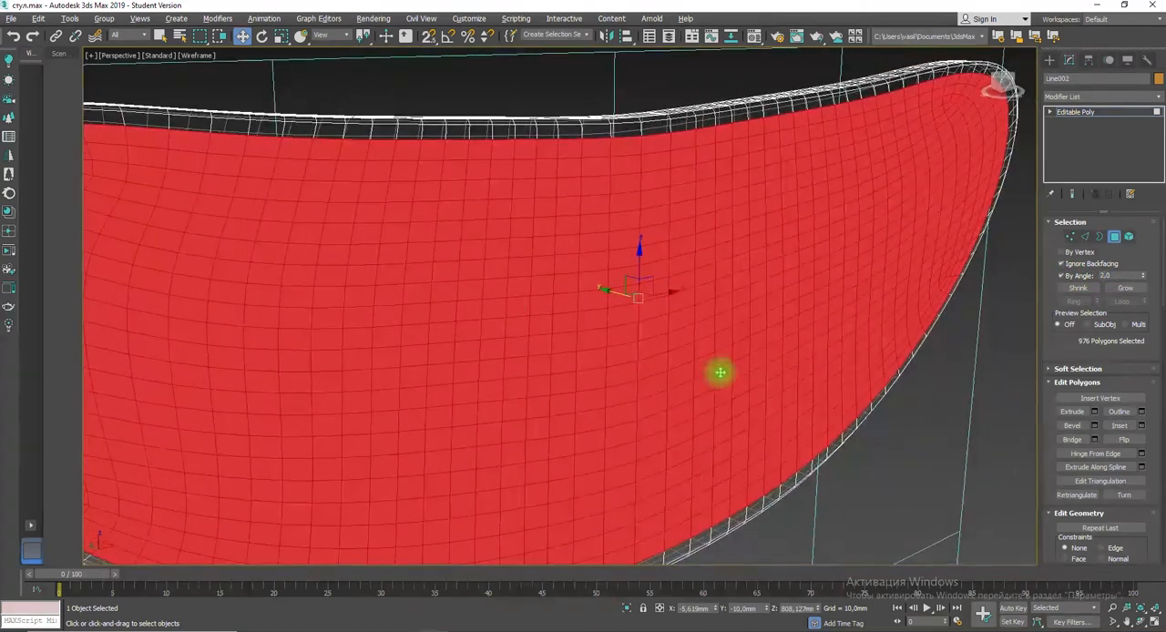
Step: Extrude the selected front polygons as a group by 10.953 mm
{"action": "left_click", "coordinate": [1093, 411]}
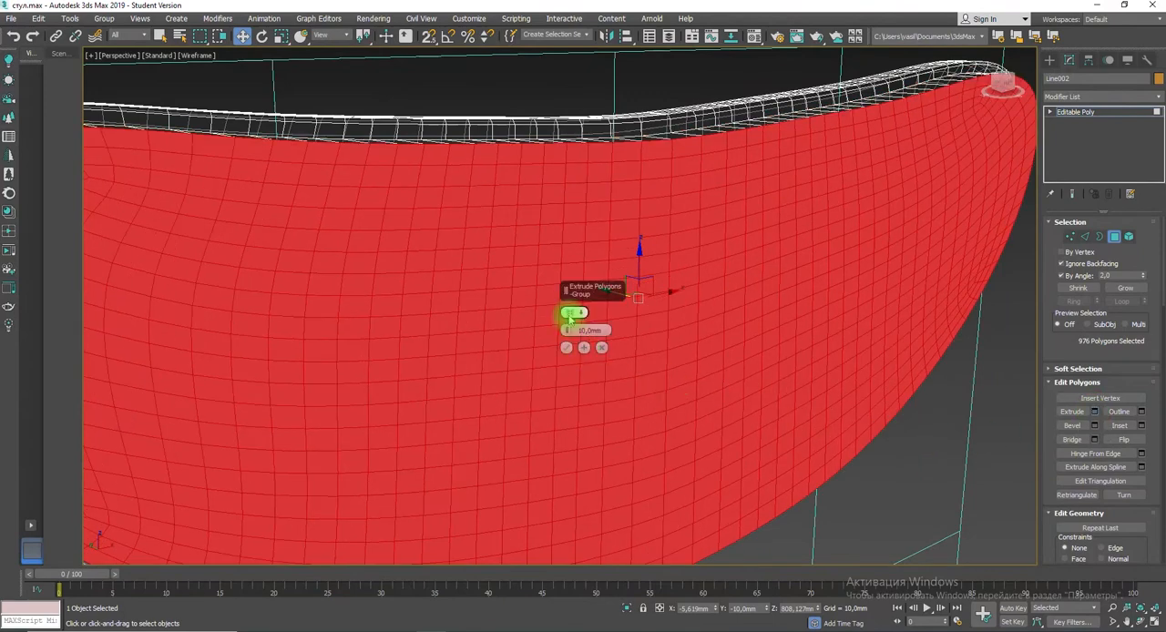
{"action": "left_click_drag", "start_coordinate": [567, 329], "coordinate": [568, 325]}
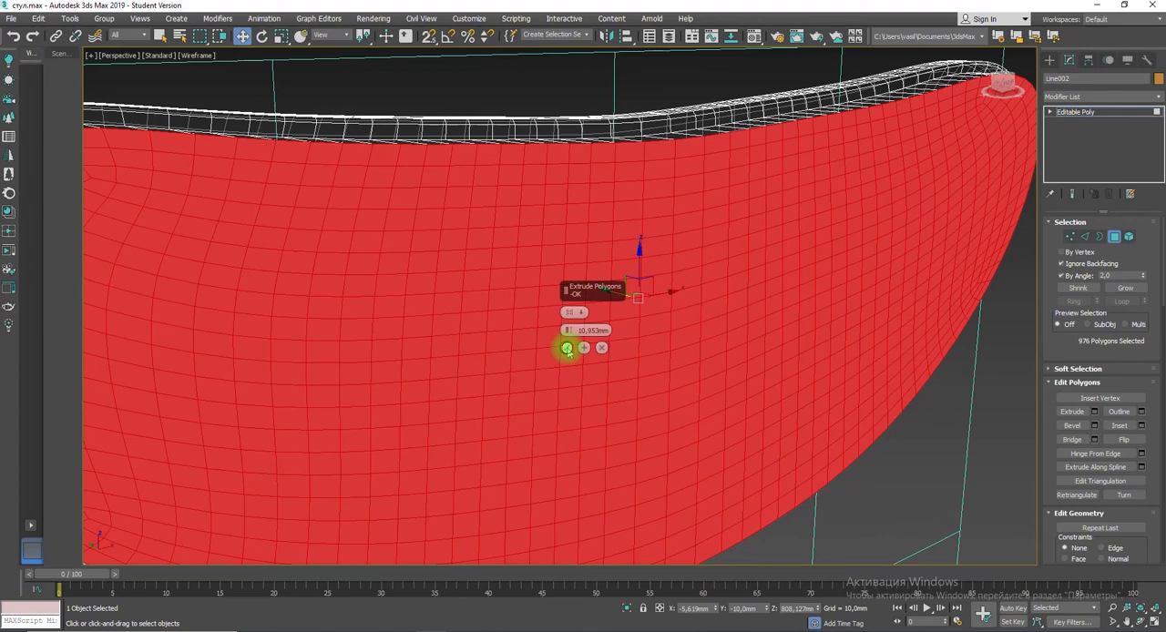
{"action": "left_click", "coordinate": [567, 349]}
{"action": "scroll", "coordinate": [443, 347], "scroll_direction": "down", "scroll_amount": 5}
{"action": "mouse_move", "coordinate": [432, 356]}
{"action": "middle_mouse_down", "text": "alt"}
{"action": "mouse_move", "coordinate": [492, 367]}
{"action": "mouse_move", "coordinate": [443, 356]}
{"action": "middle_mouse_up", "text": "alt"}
{"action": "left_click", "coordinate": [779, 387]}
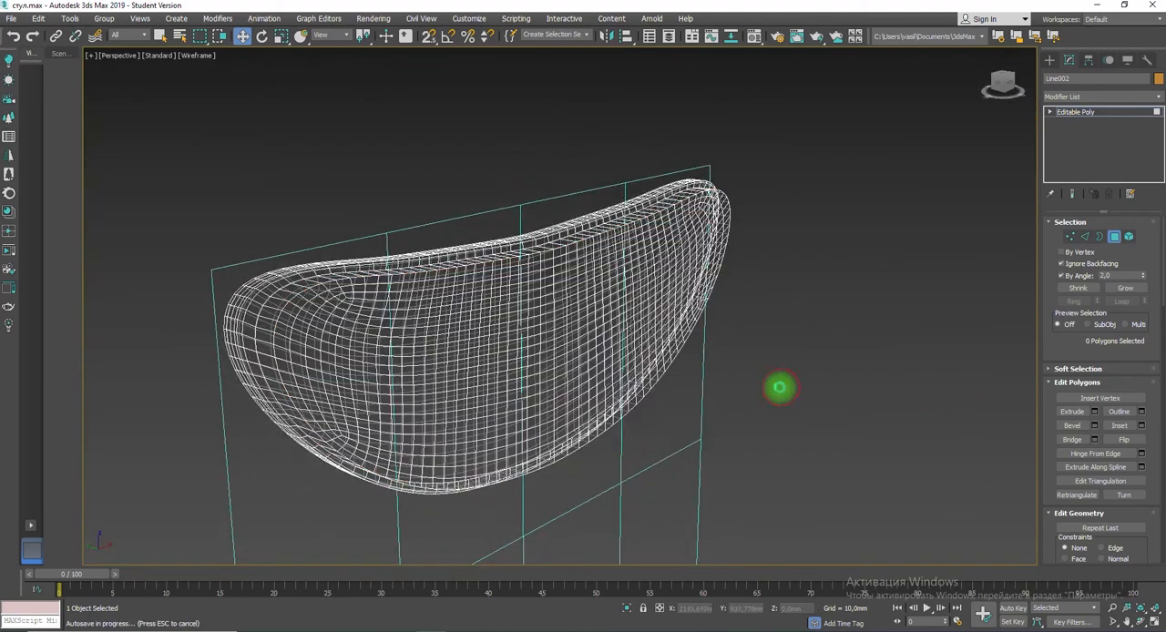
{"action": "key", "text": "F9"}
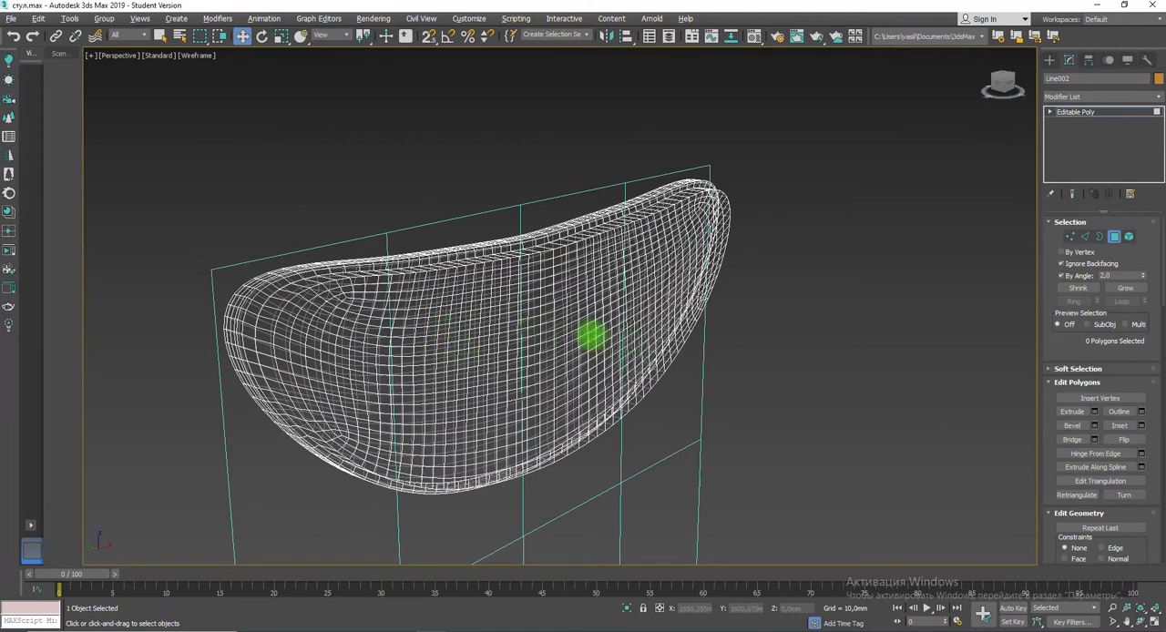
{"action": "key", "text": "ctrl+z"}
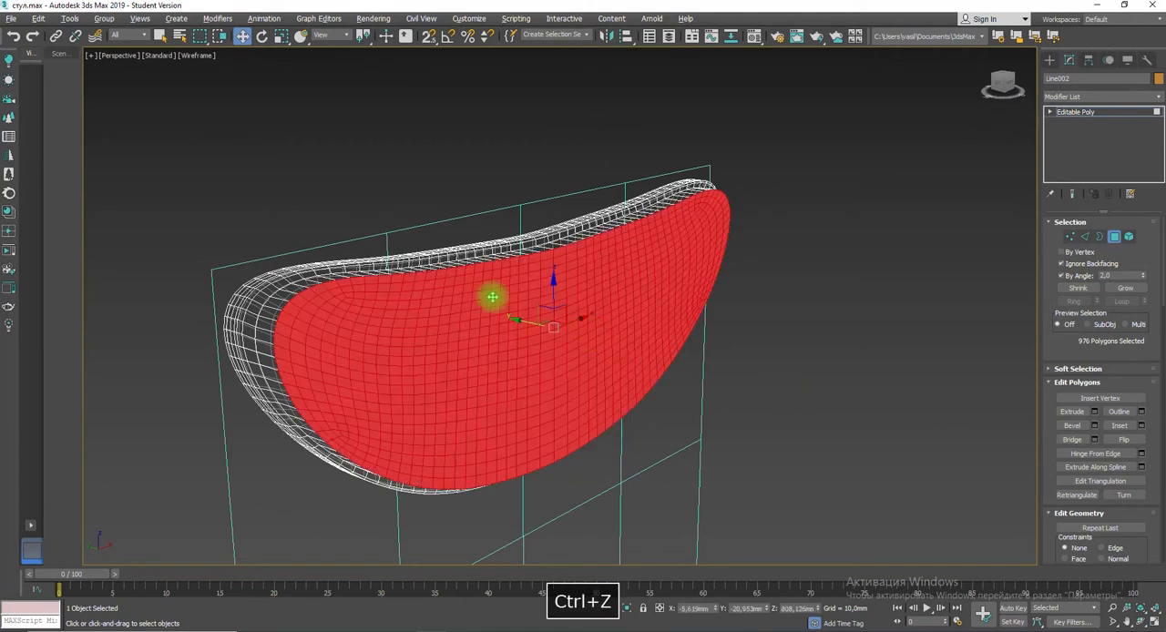
Step: Add the side polygons around the extruded front to the selection, using a selection angle of 10
{"action": "left_click", "coordinate": [1109, 275]}
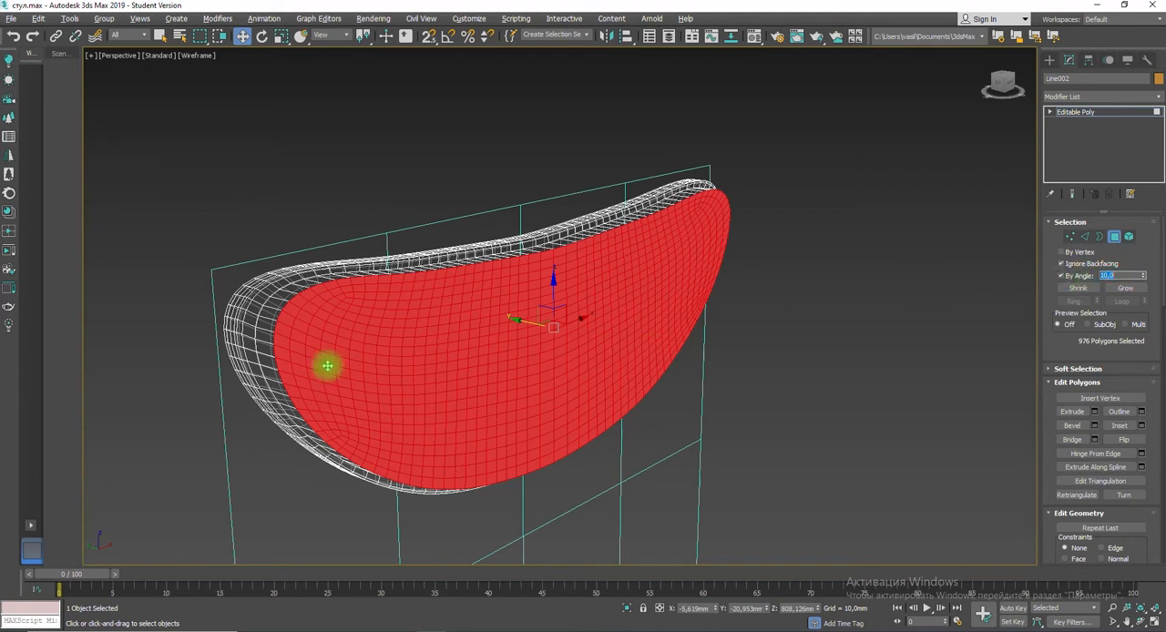
{"action": "left_click", "coordinate": [268, 348], "text": "ctrl"}
{"action": "left_click", "coordinate": [488, 259], "text": "ctrl"}
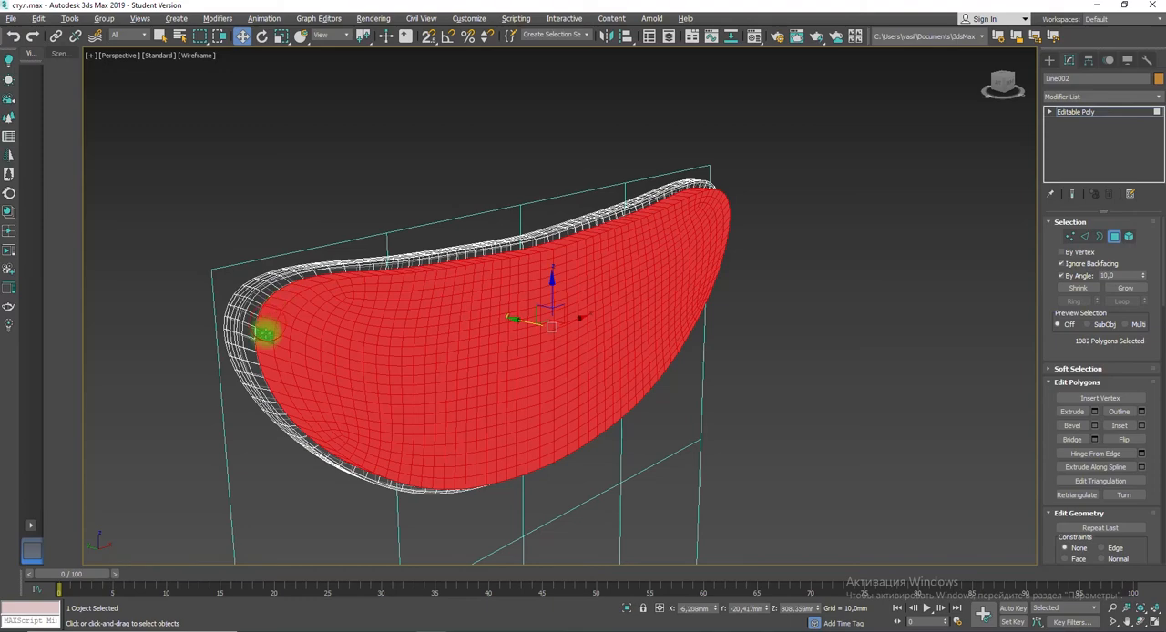
{"action": "middle_click_drag", "start_coordinate": [578, 304], "coordinate": [546, 339], "text": "alt"}
{"action": "left_click", "coordinate": [713, 393], "text": "ctrl"}
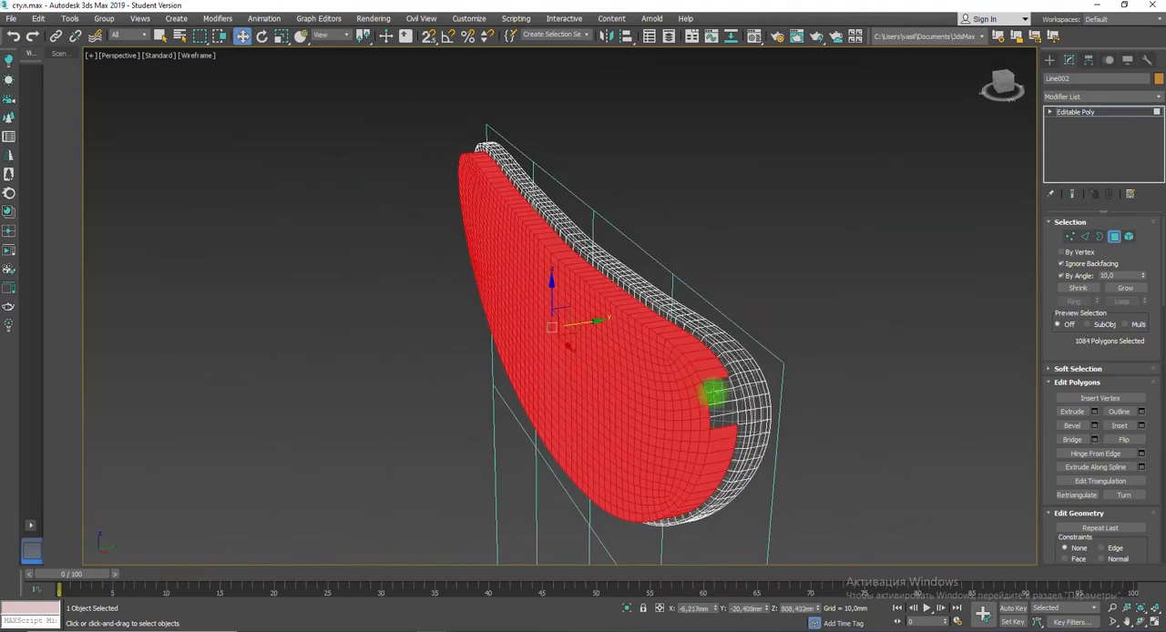
{"action": "left_click", "coordinate": [725, 422], "text": "ctrl"}
{"action": "middle_click_drag", "start_coordinate": [590, 409], "coordinate": [707, 392], "text": "alt"}
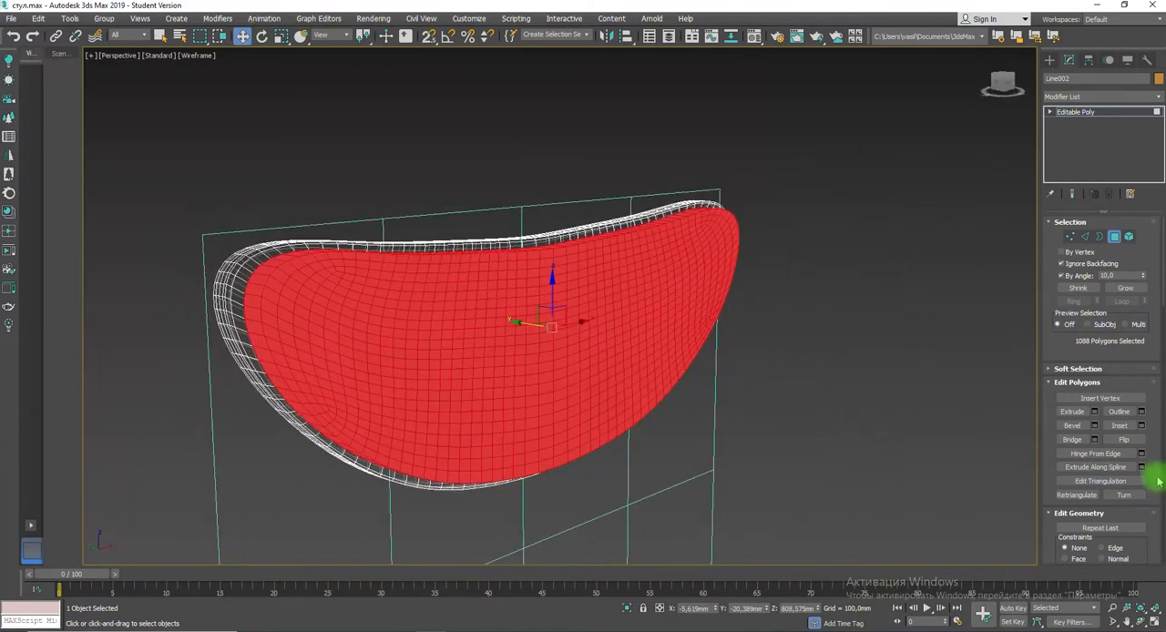
Step: Detach the selected front and side polygons as an object named "падушка" and select it in the shaded view
{"action": "left_click_drag", "start_coordinate": [1155, 499], "coordinate": [1154, 351]}
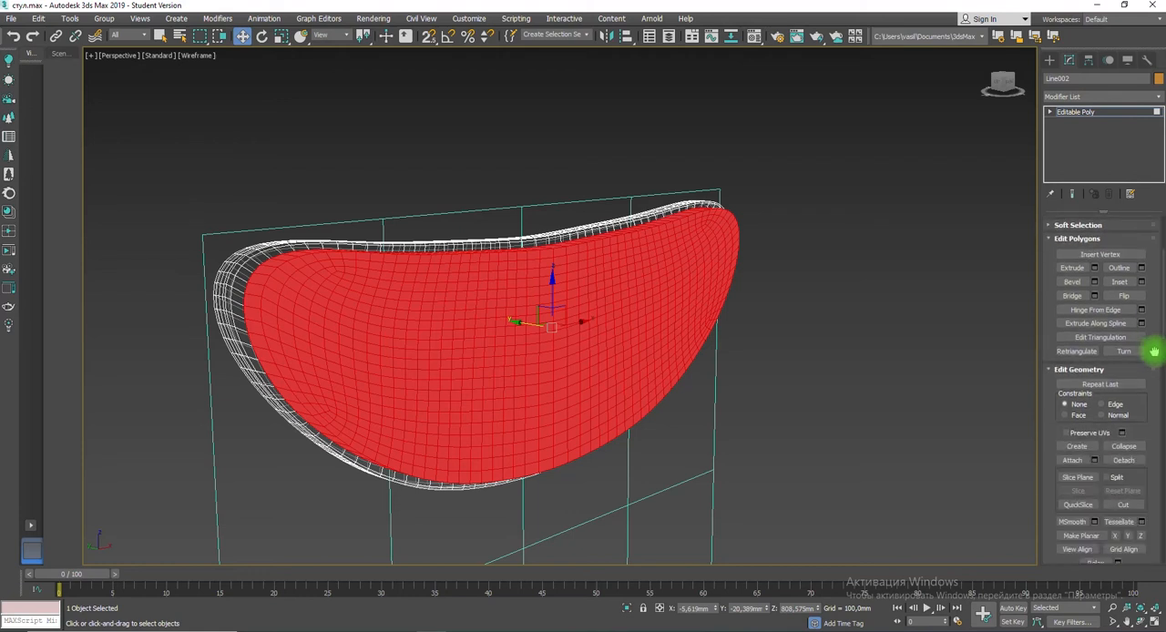
{"action": "left_click", "coordinate": [1123, 461]}
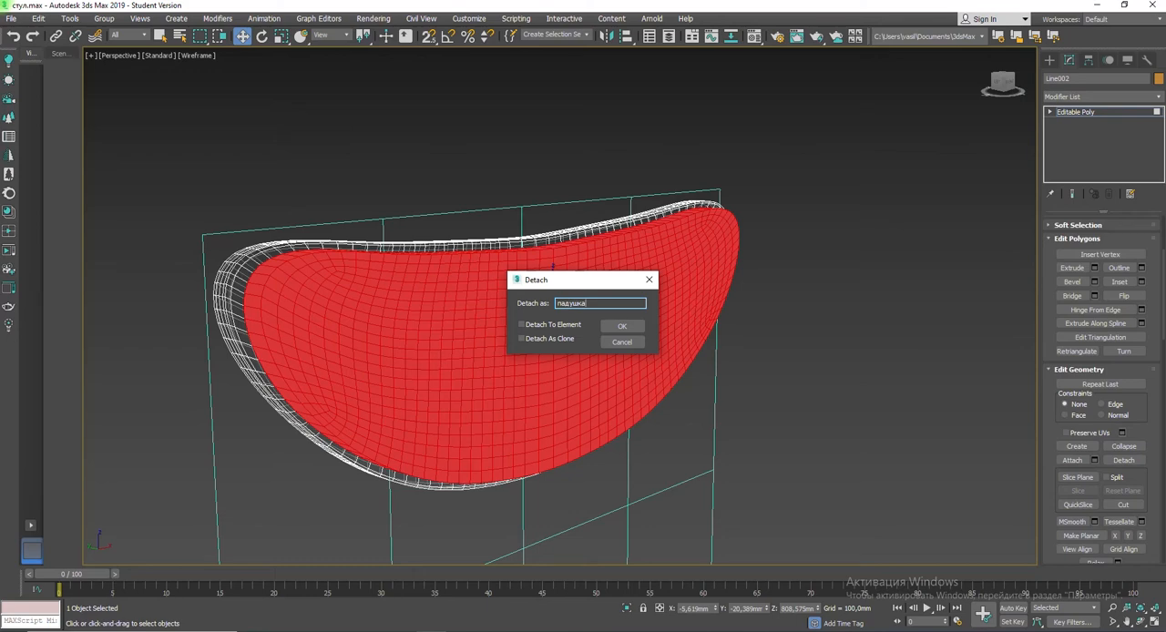
{"action": "key", "text": "Return"}
{"action": "key", "text": "F3"}
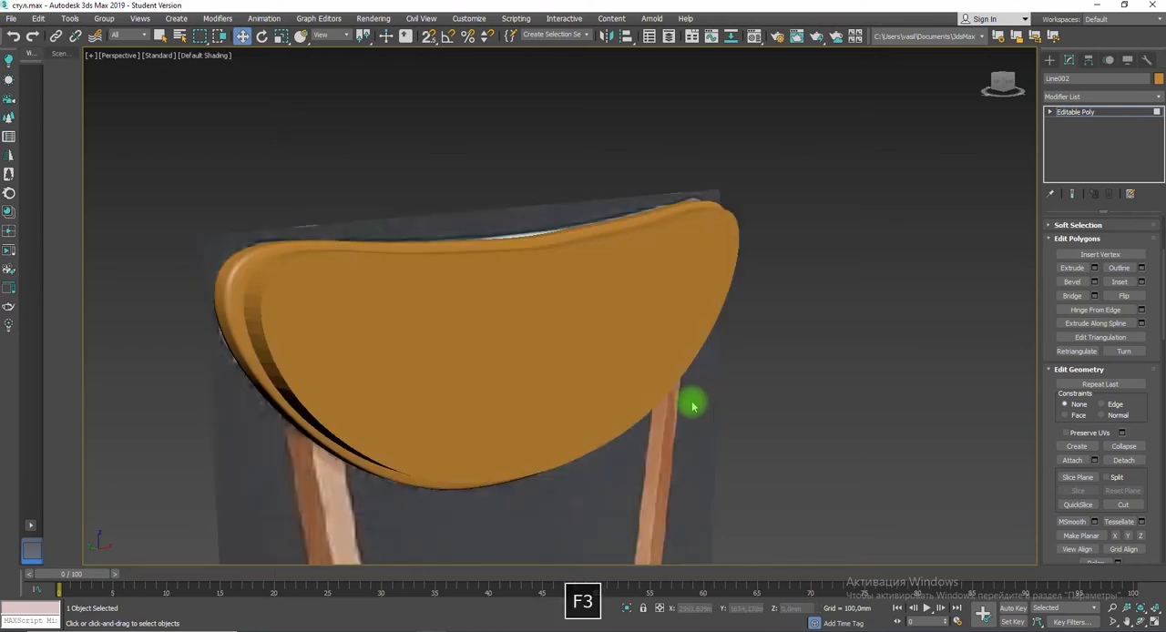
{"action": "left_click", "coordinate": [1065, 112]}
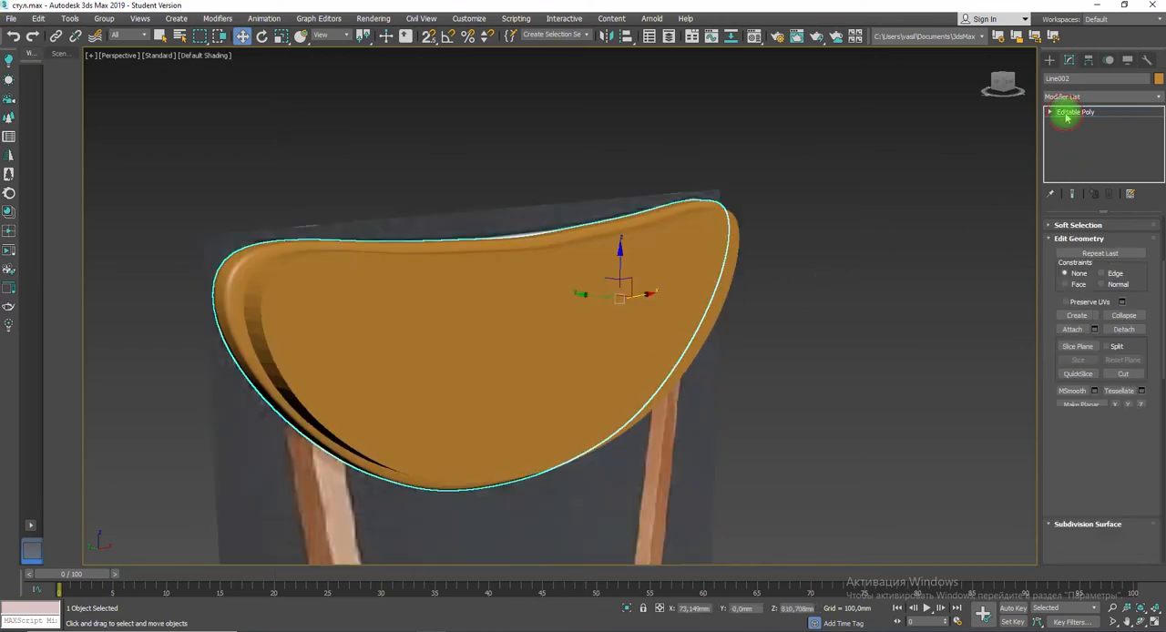
{"action": "left_click", "coordinate": [736, 248]}
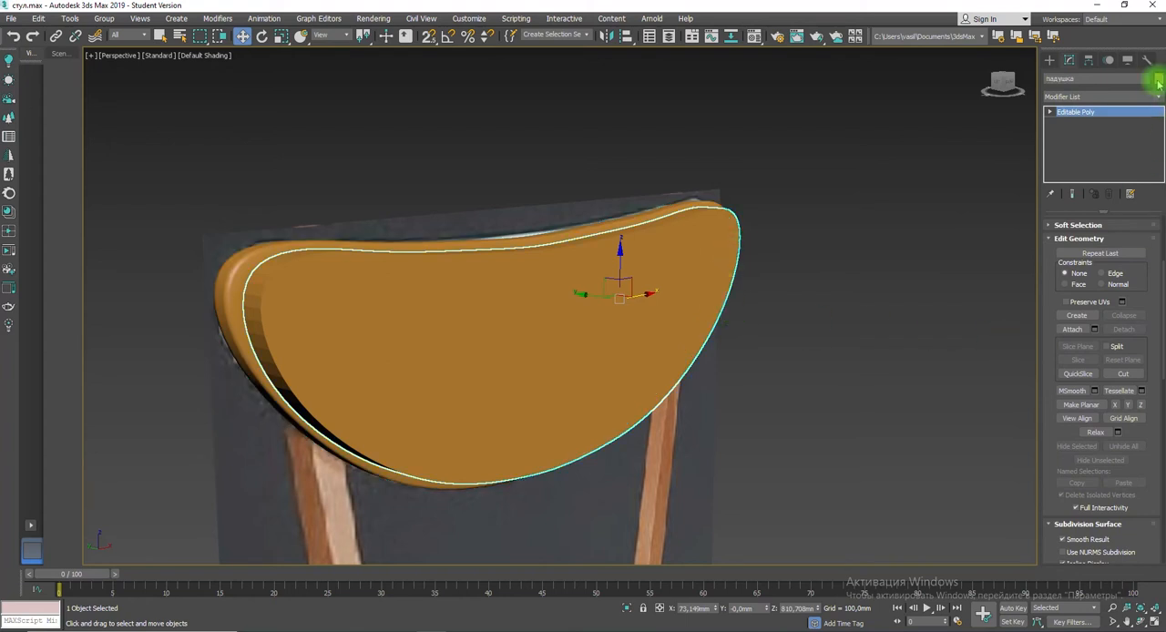
Step: Change the cushion's object colour to blue
{"action": "left_click", "coordinate": [1157, 79]}
{"action": "left_click", "coordinate": [633, 297]}
{"action": "left_click", "coordinate": [644, 387]}
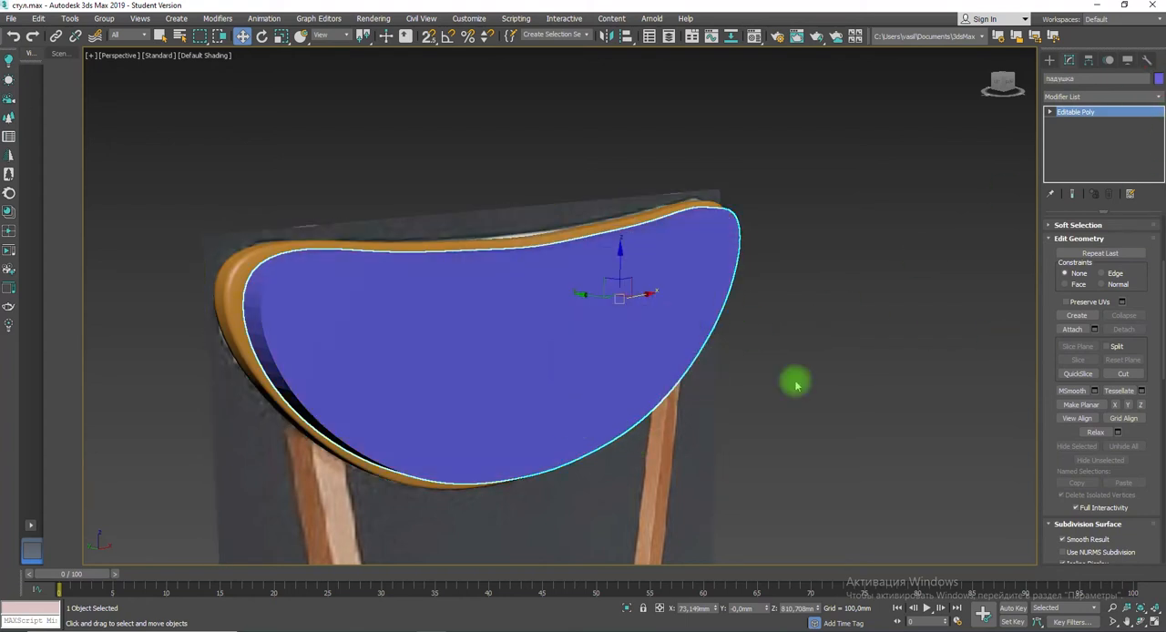
Step: Apply TurboSmooth with 1 iteration to the cushion and convert the result to an editable poly
{"action": "left_click", "coordinate": [1098, 95]}
{"action": "scroll", "coordinate": [1106, 382], "scroll_direction": "down", "scroll_amount": 20}
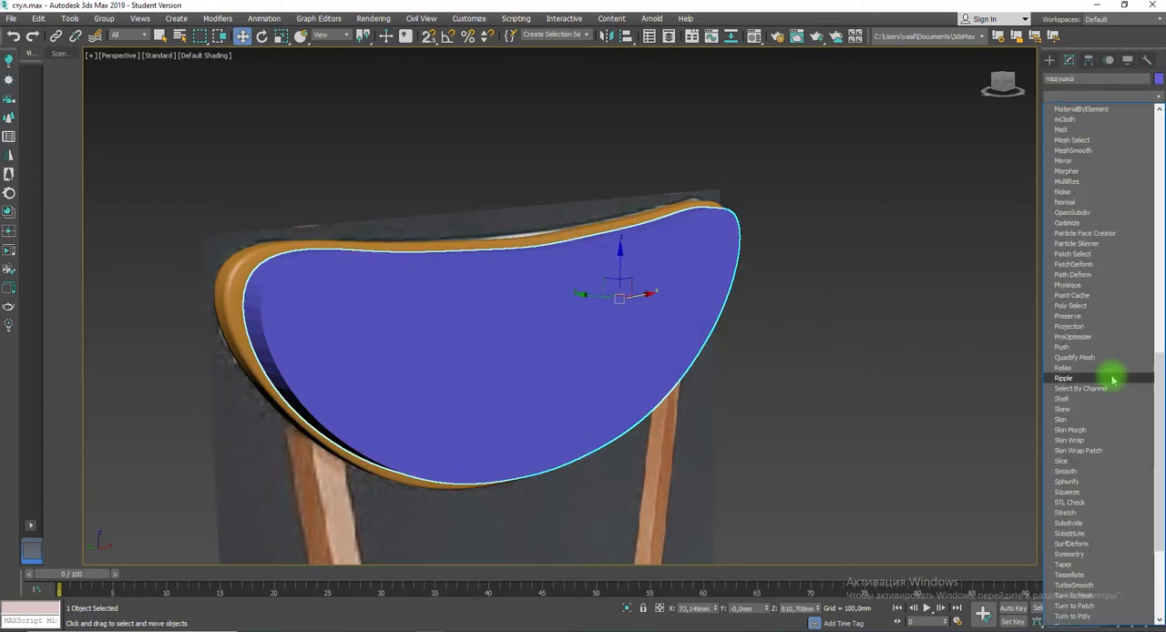
{"action": "left_click", "coordinate": [1084, 429]}
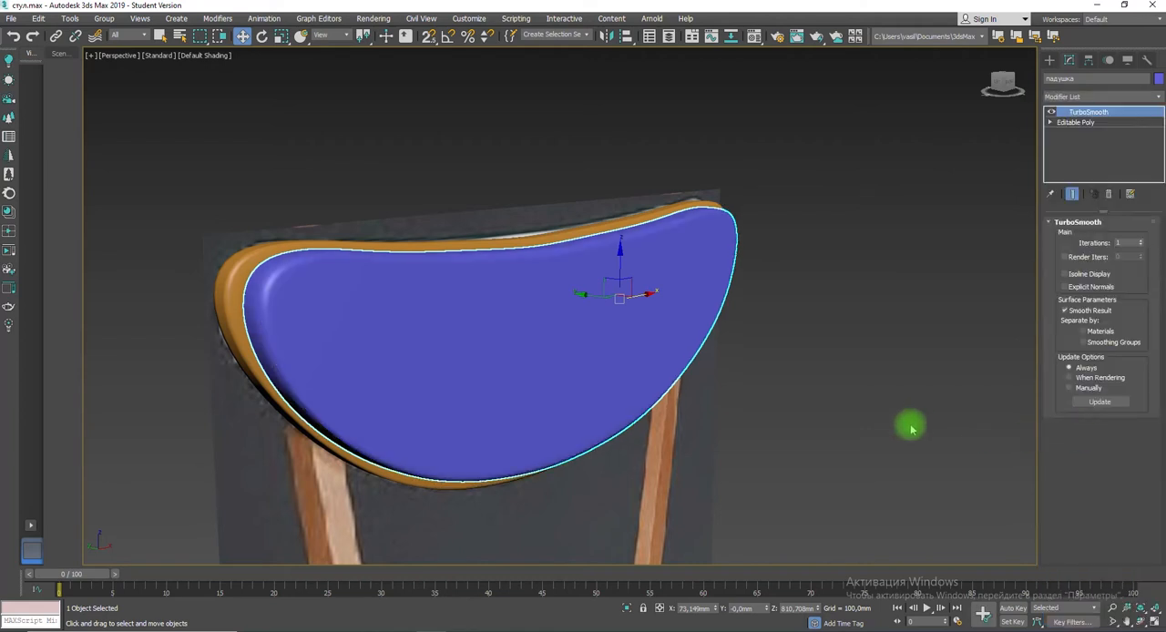
{"action": "middle_click_drag", "start_coordinate": [625, 367], "coordinate": [657, 382], "text": "alt"}
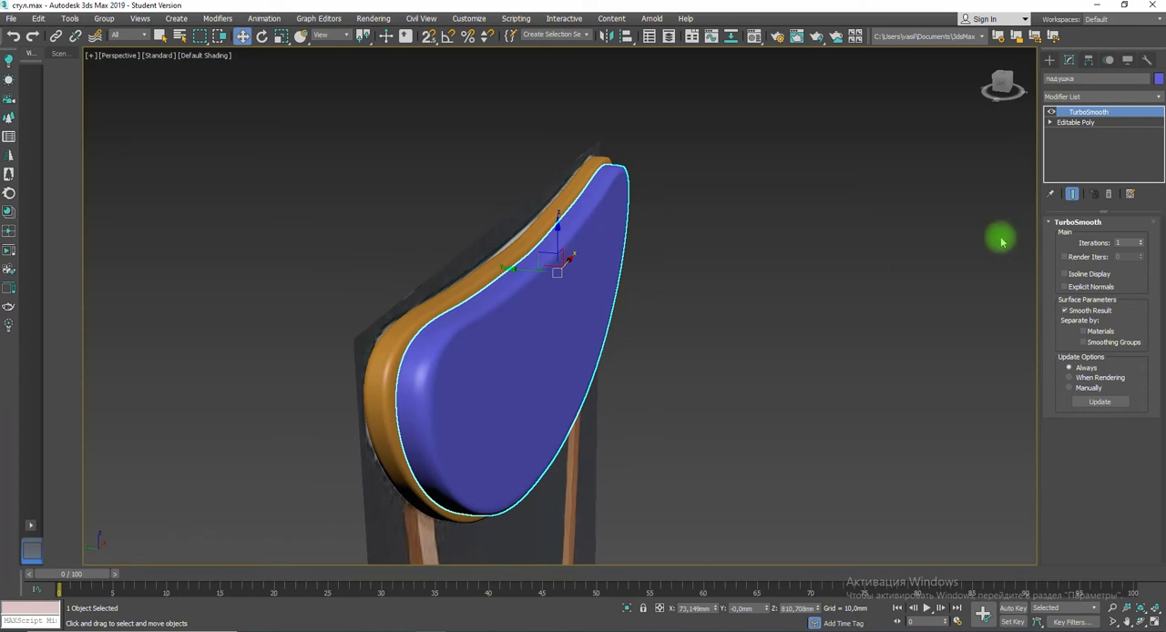
{"action": "left_click", "coordinate": [1097, 102]}
{"action": "right_click", "coordinate": [546, 300]}
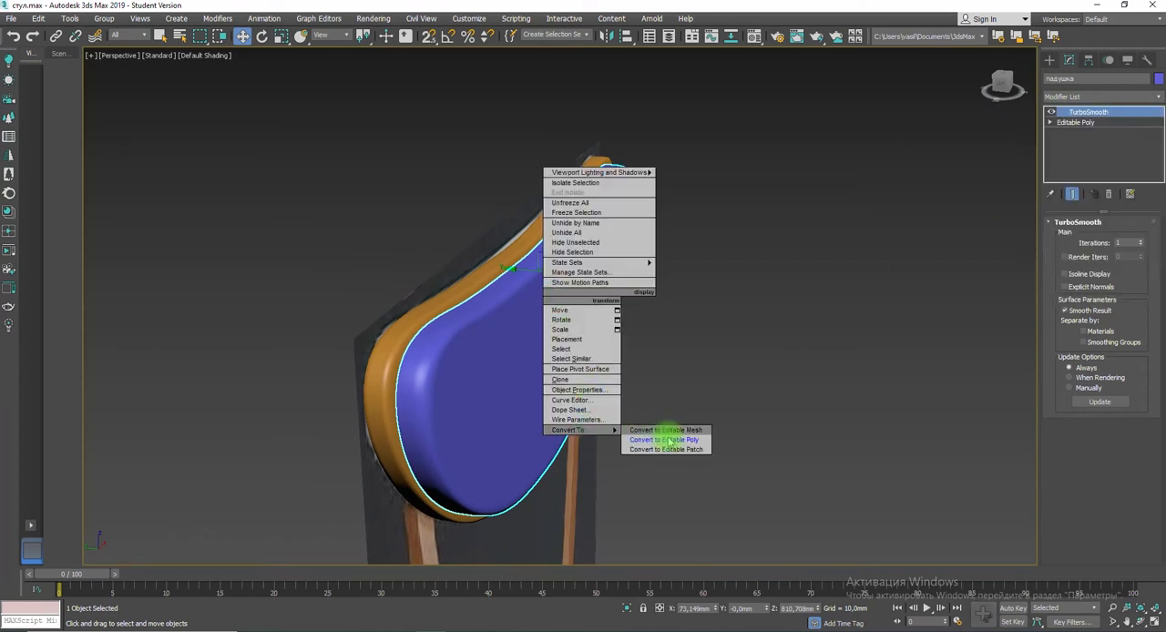
{"action": "left_click", "coordinate": [668, 441]}
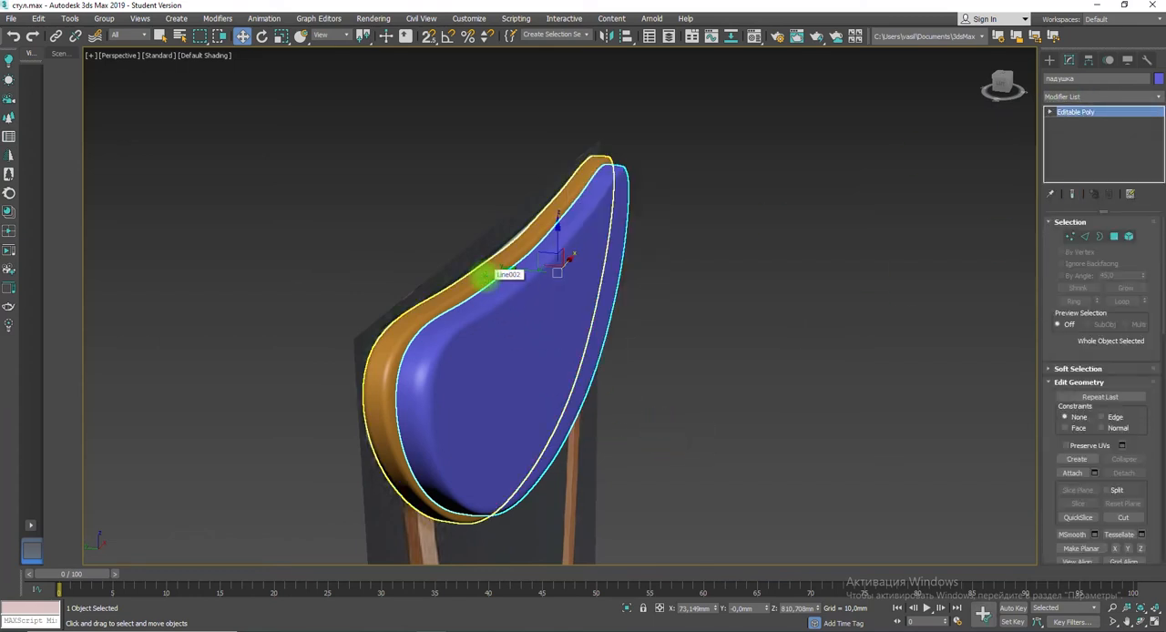
Step: Select the edge loop running around the backrest's rim in wireframe view and create a smooth shape from it
{"action": "key", "text": "F3"}
{"action": "left_click", "coordinate": [500, 283]}
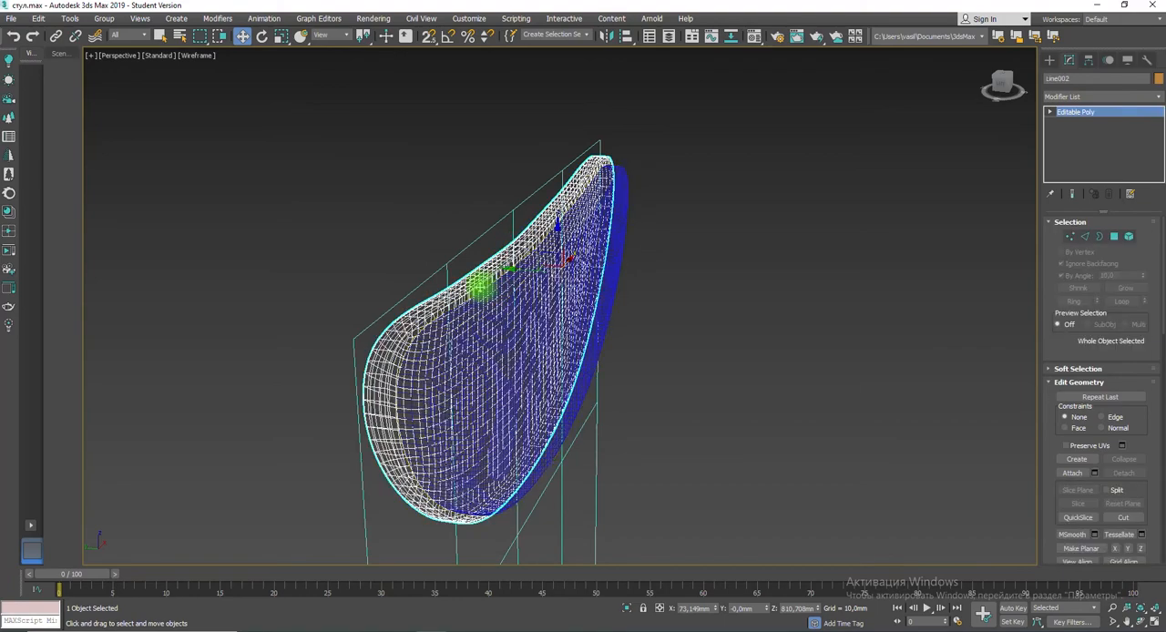
{"action": "scroll", "coordinate": [481, 283], "scroll_direction": "up", "scroll_amount": 6}
{"action": "left_click", "coordinate": [1084, 236]}
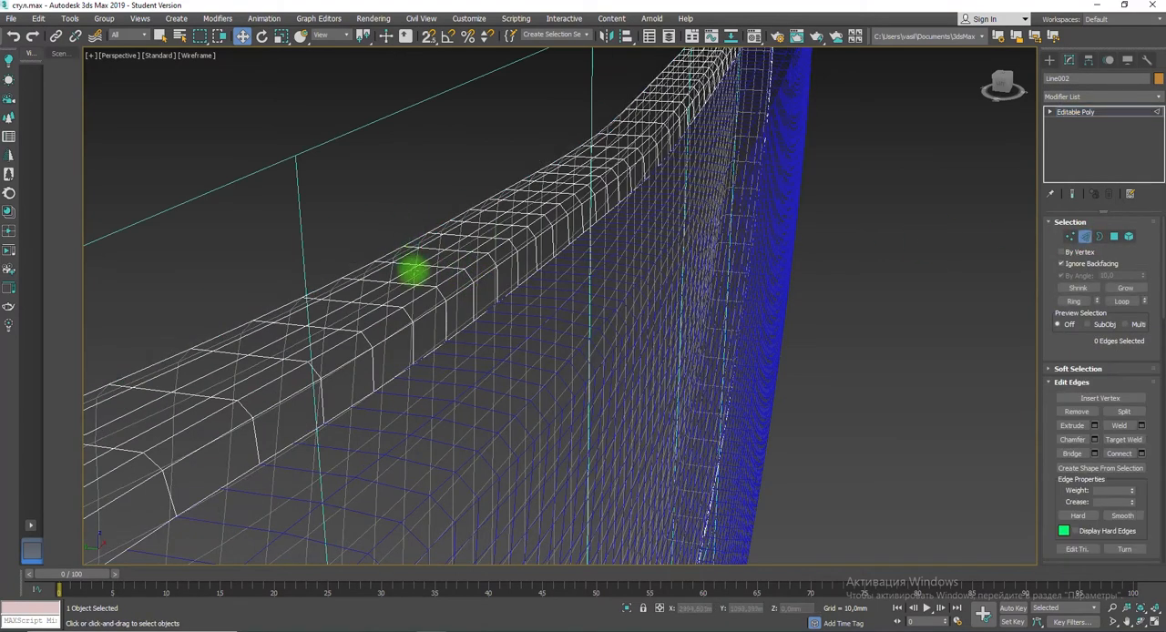
{"action": "left_click", "coordinate": [408, 271]}
{"action": "left_click", "coordinate": [1122, 302]}
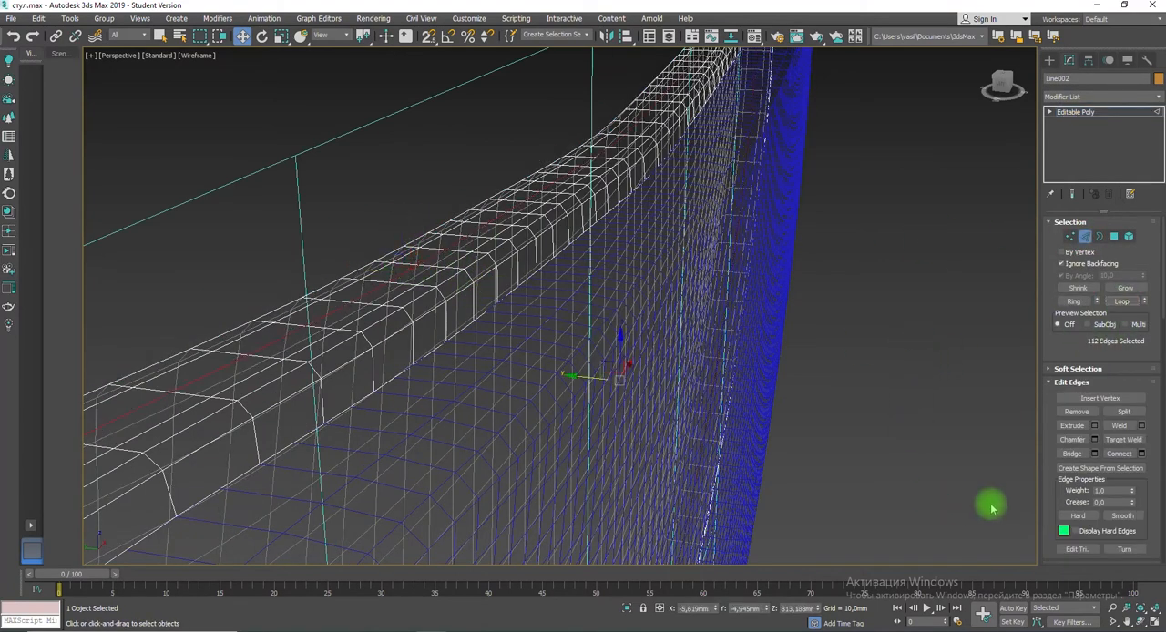
{"action": "left_click", "coordinate": [1079, 468]}
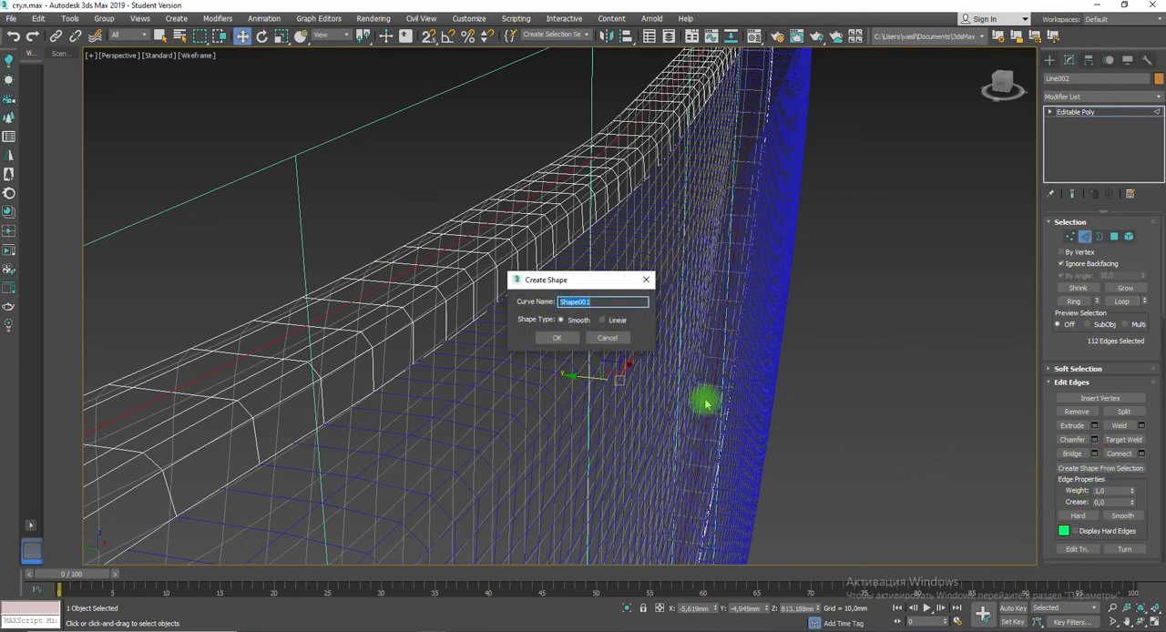
{"action": "key", "text": "Return"}
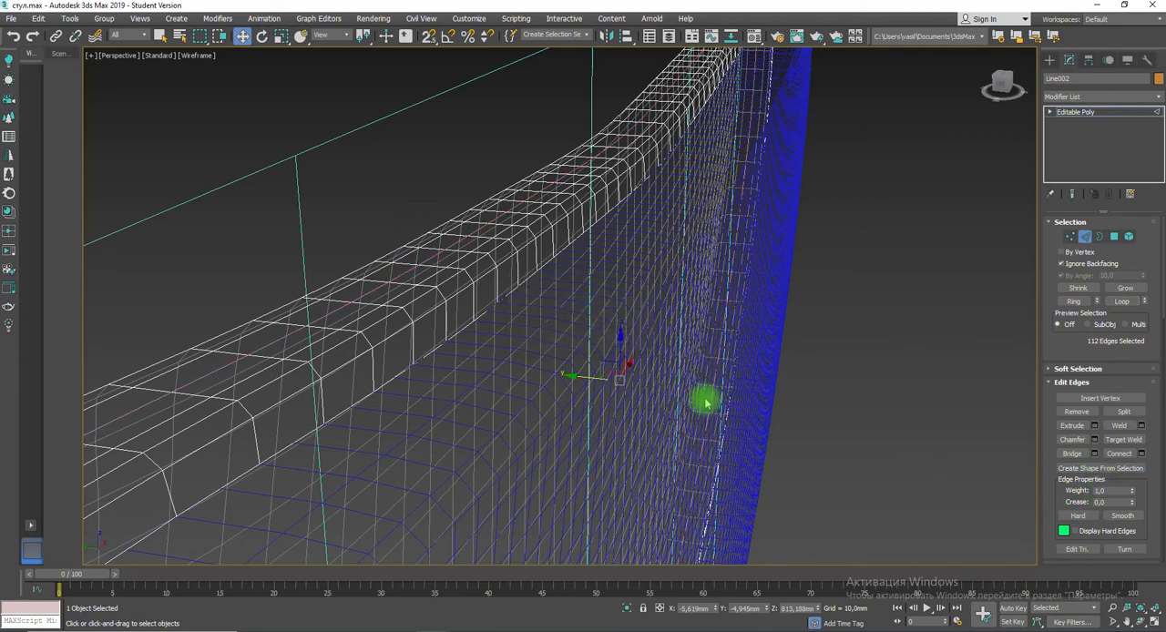
{"action": "left_click", "coordinate": [1049, 59]}
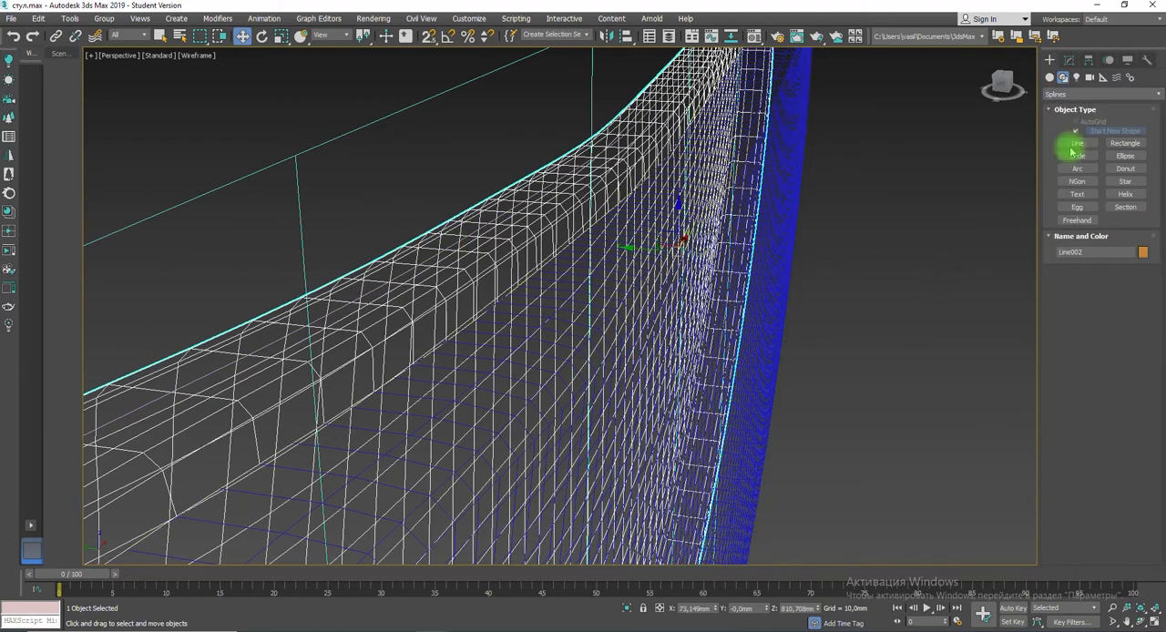
{"action": "left_click", "coordinate": [1069, 60]}
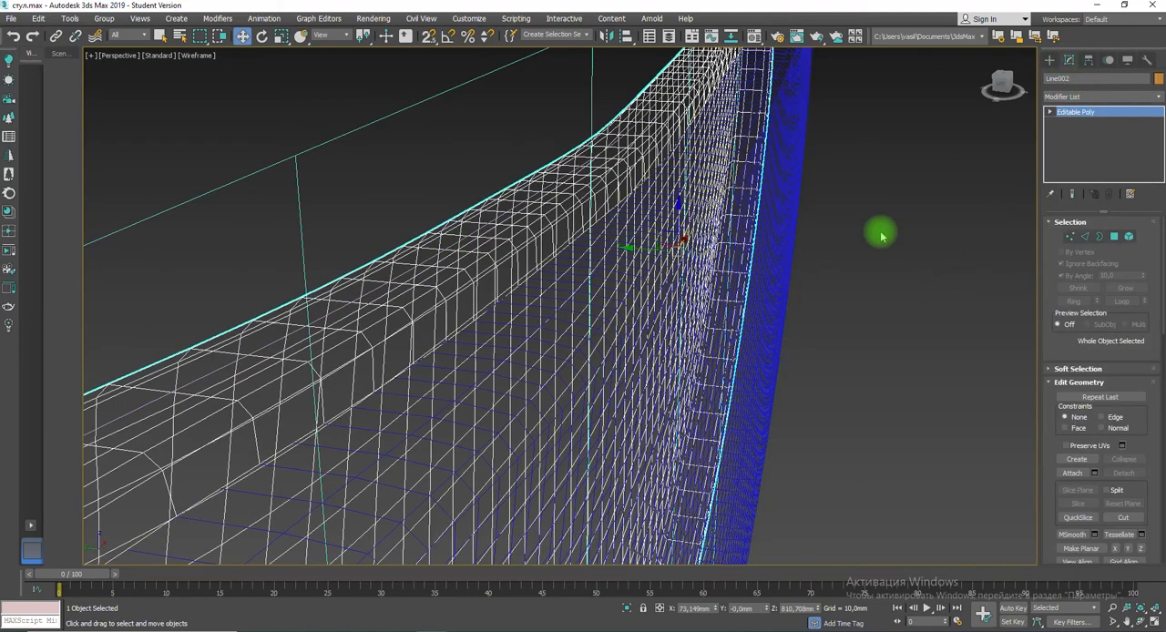
{"action": "mouse_move", "coordinate": [638, 248]}
{"action": "left_mouse_down"}
{"action": "mouse_move", "coordinate": [665, 255]}
{"action": "mouse_move", "coordinate": [643, 250]}
{"action": "left_mouse_up"}
{"action": "key", "text": "ctrl+z"}
{"action": "key", "text": "ctrl+z"}
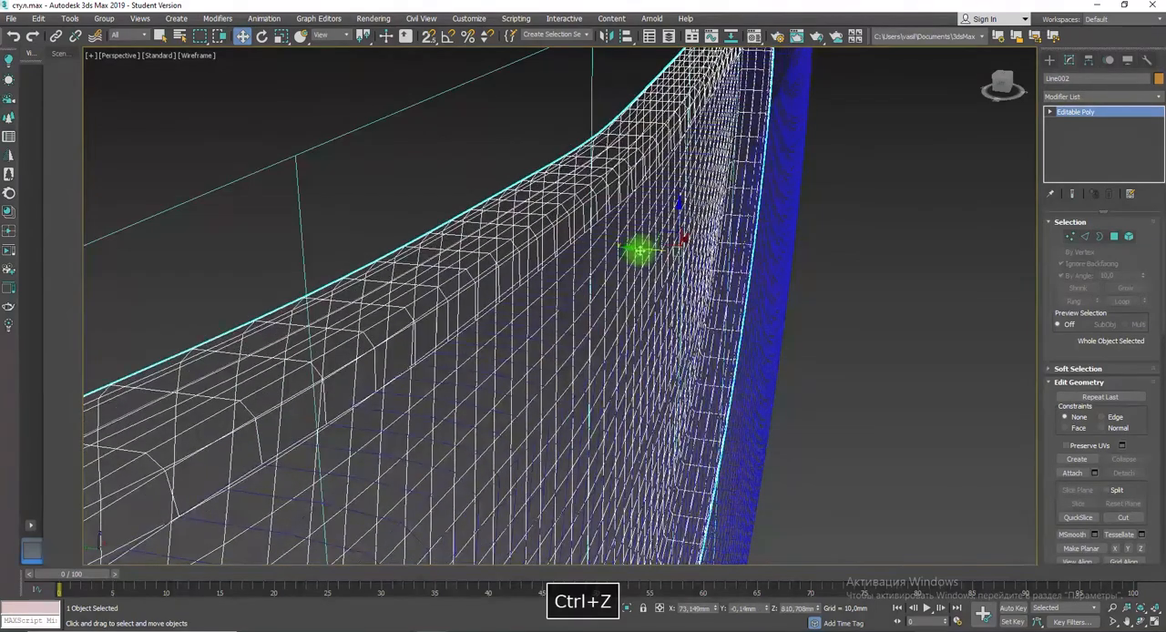
Step: Select the new spline around the backrest's rim and apply a Sweep modifier to it
{"action": "left_click", "coordinate": [483, 226]}
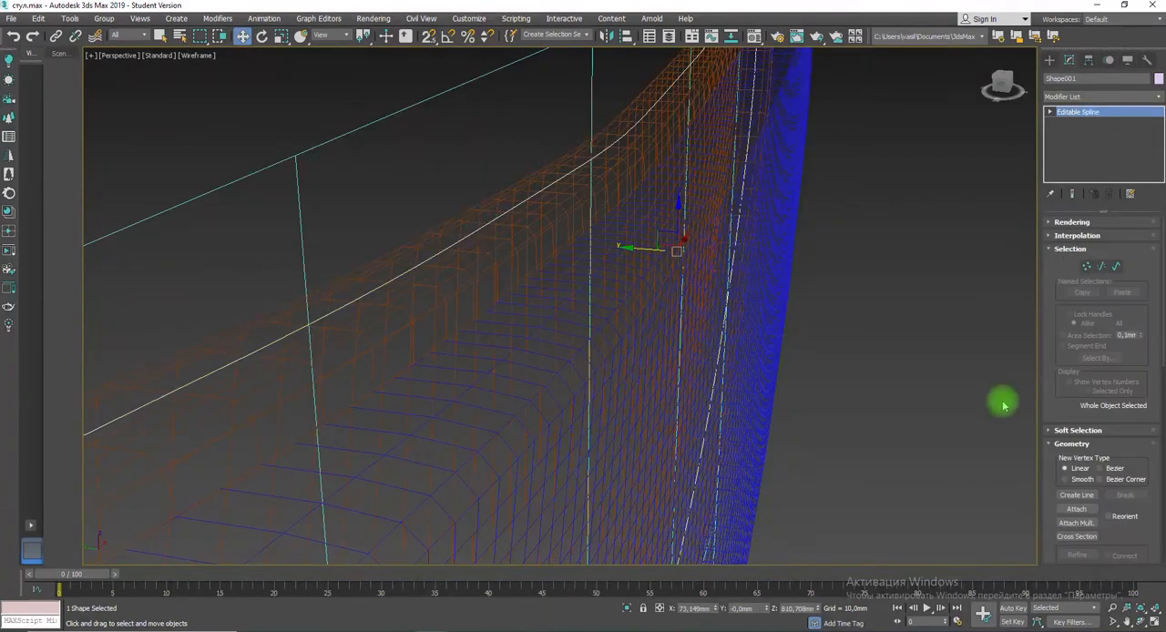
{"action": "scroll", "coordinate": [916, 405], "scroll_direction": "down", "scroll_amount": 5}
{"action": "scroll", "coordinate": [898, 412], "scroll_direction": "up", "scroll_amount": 2}
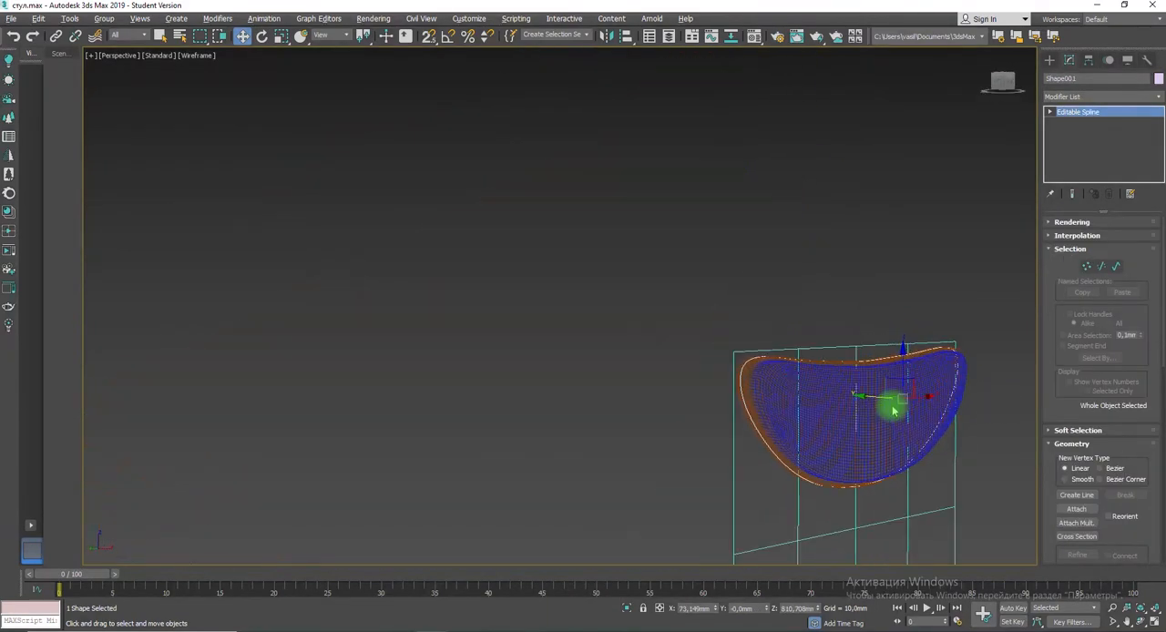
{"action": "left_click", "coordinate": [1097, 96]}
{"action": "scroll", "coordinate": [1102, 514], "scroll_direction": "down", "scroll_amount": 13}
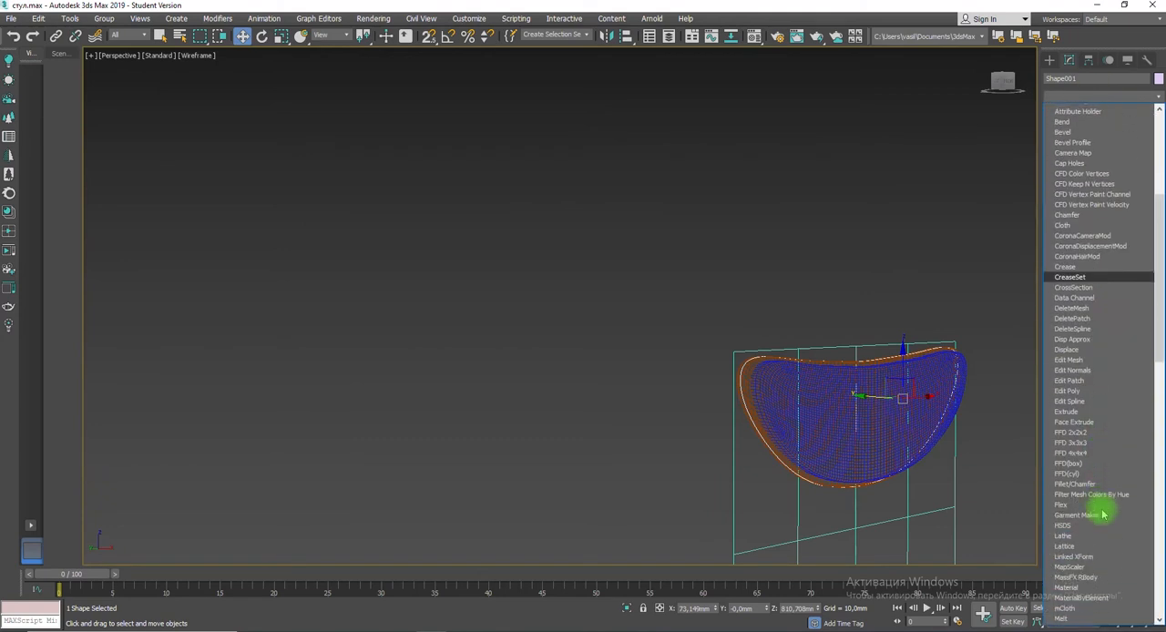
{"action": "scroll", "coordinate": [1097, 515], "scroll_direction": "down", "scroll_amount": 13}
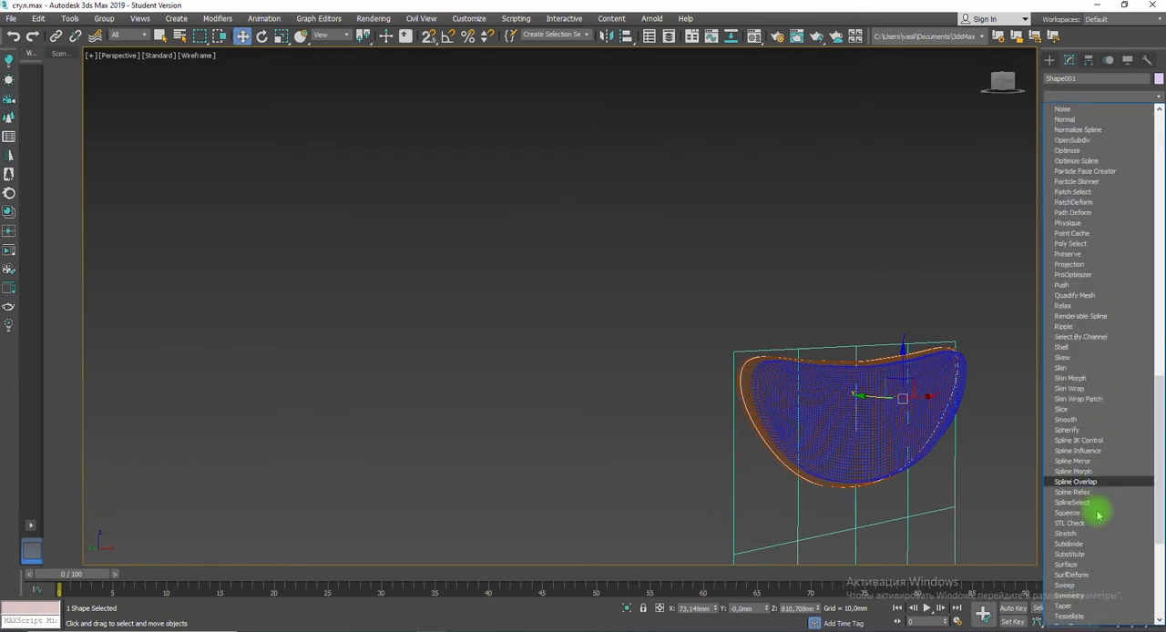
{"action": "left_click", "coordinate": [1065, 584]}
Step: Set the sweep's built-in section to Cylinder with a radius of 1 mm
{"action": "left_click", "coordinate": [1134, 267]}
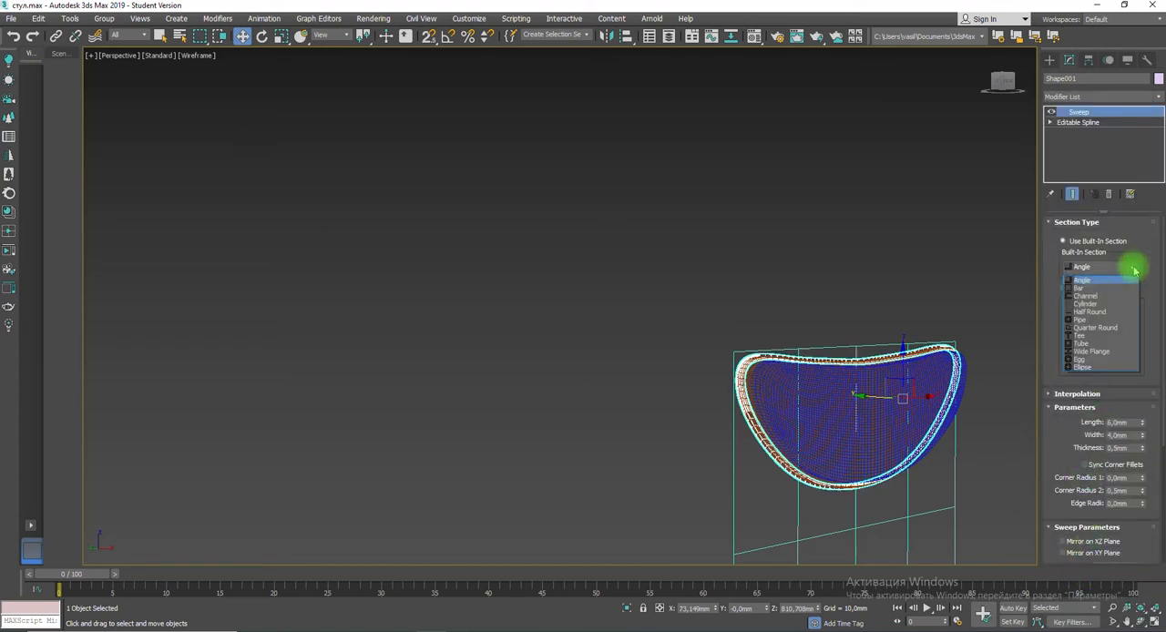
{"action": "left_click", "coordinate": [1086, 304]}
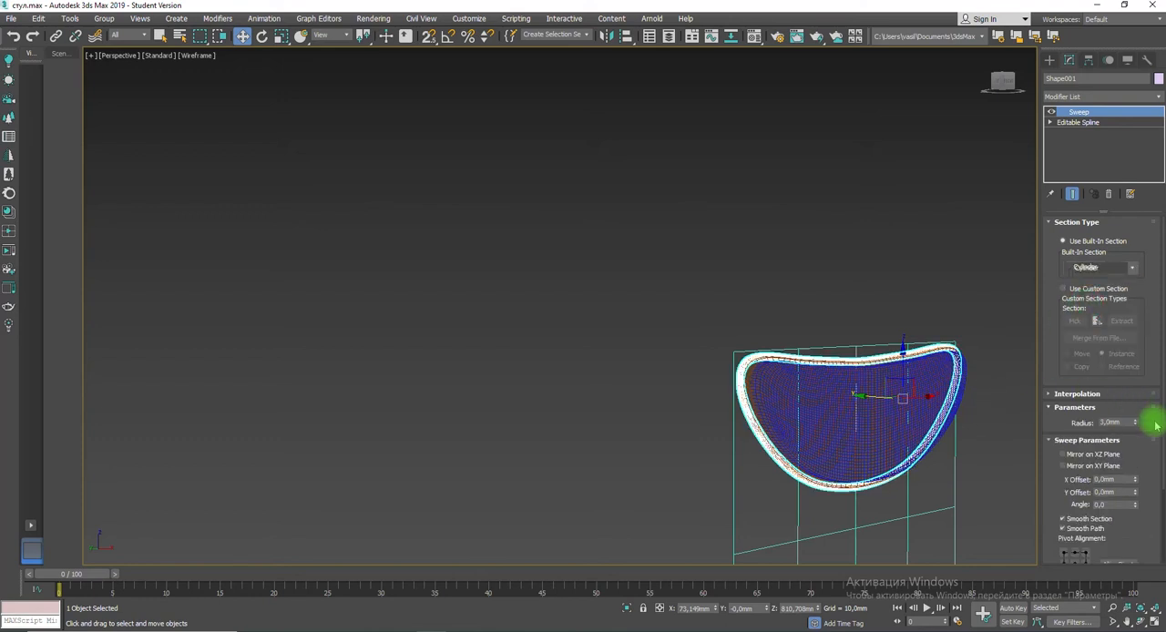
{"action": "left_click_drag", "start_coordinate": [1120, 422], "coordinate": [1082, 422]}
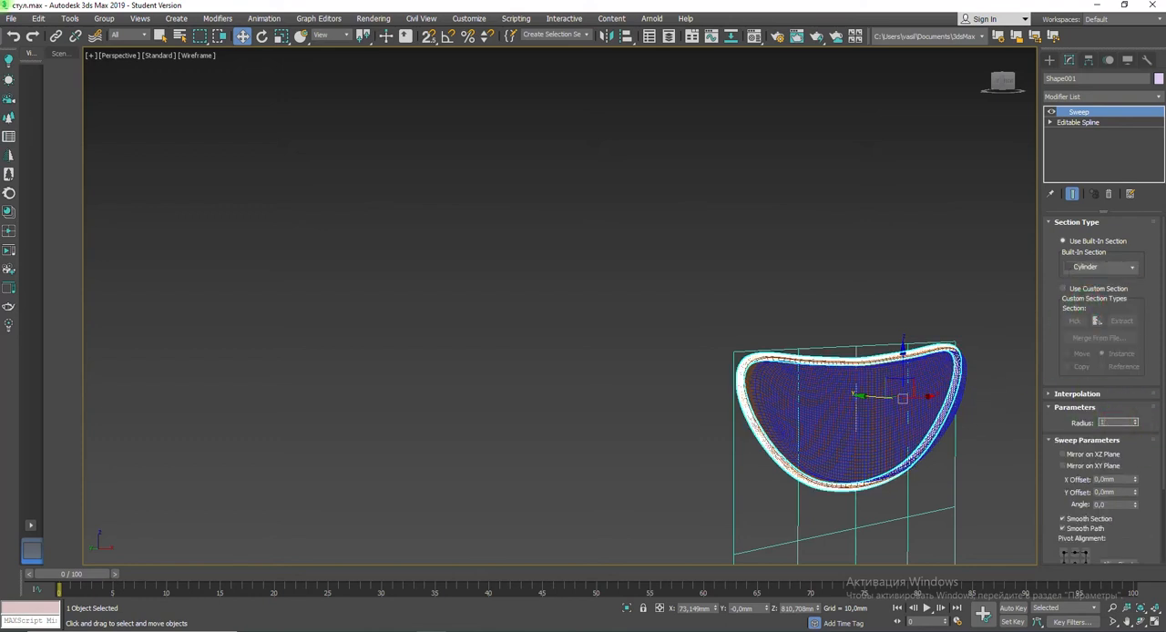
{"action": "key", "text": "Return"}
Step: Move the swept piping along the Y axis by about 0.7 mm on the backrest's rim in shaded view
{"action": "scroll", "coordinate": [806, 398], "scroll_direction": "up", "scroll_amount": 6}
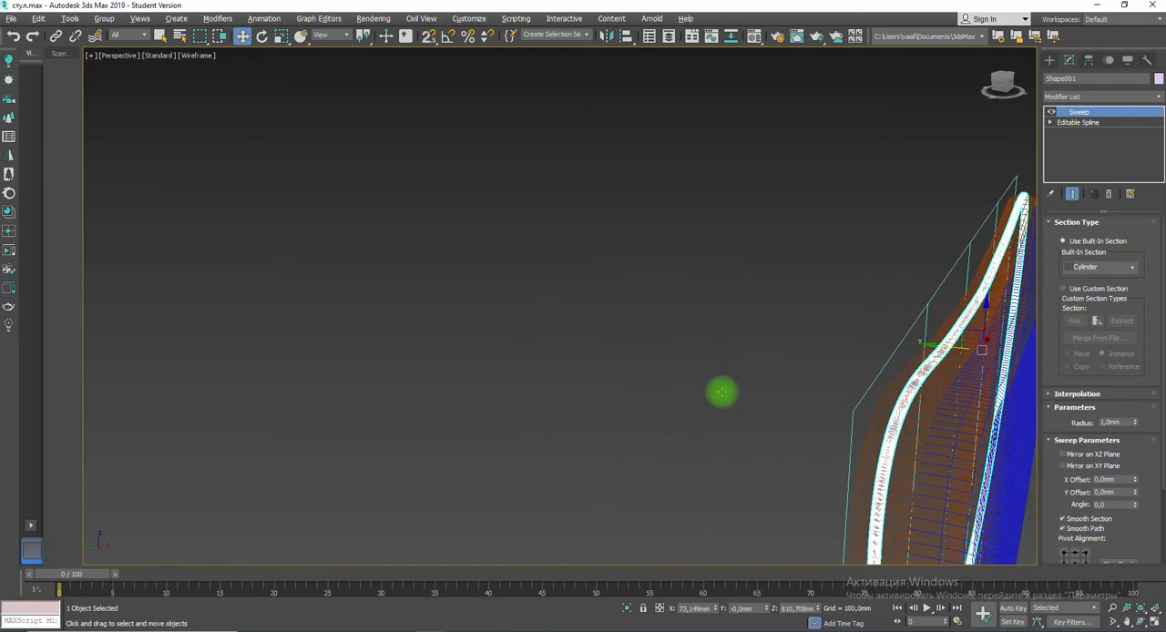
{"action": "key", "text": "F3"}
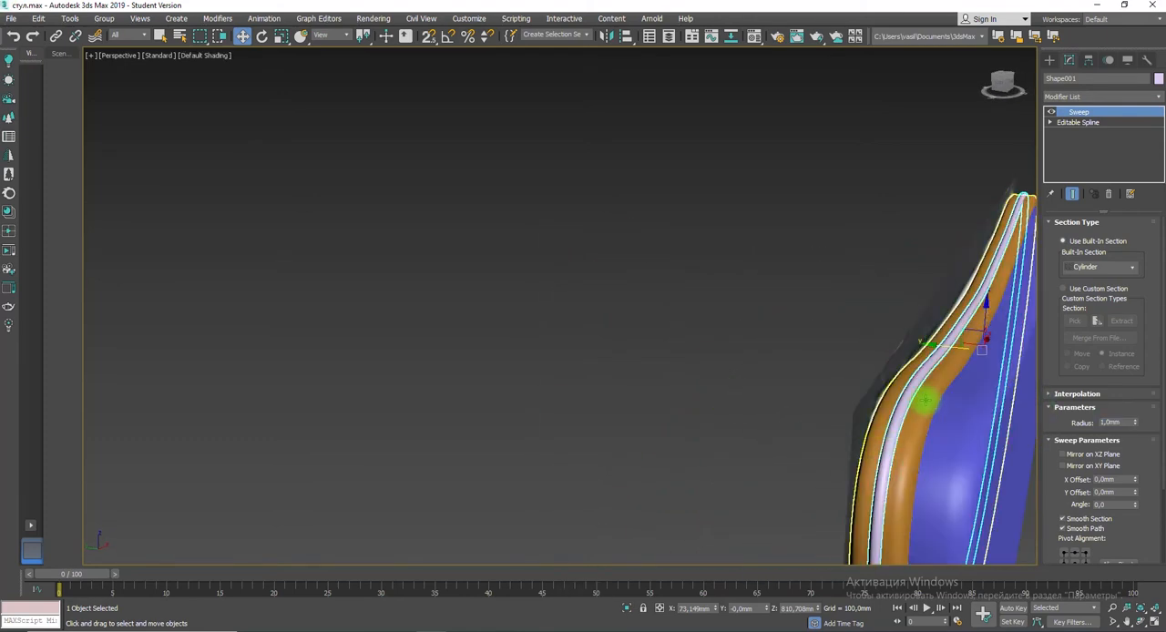
{"action": "left_click_drag", "start_coordinate": [929, 346], "coordinate": [934, 346]}
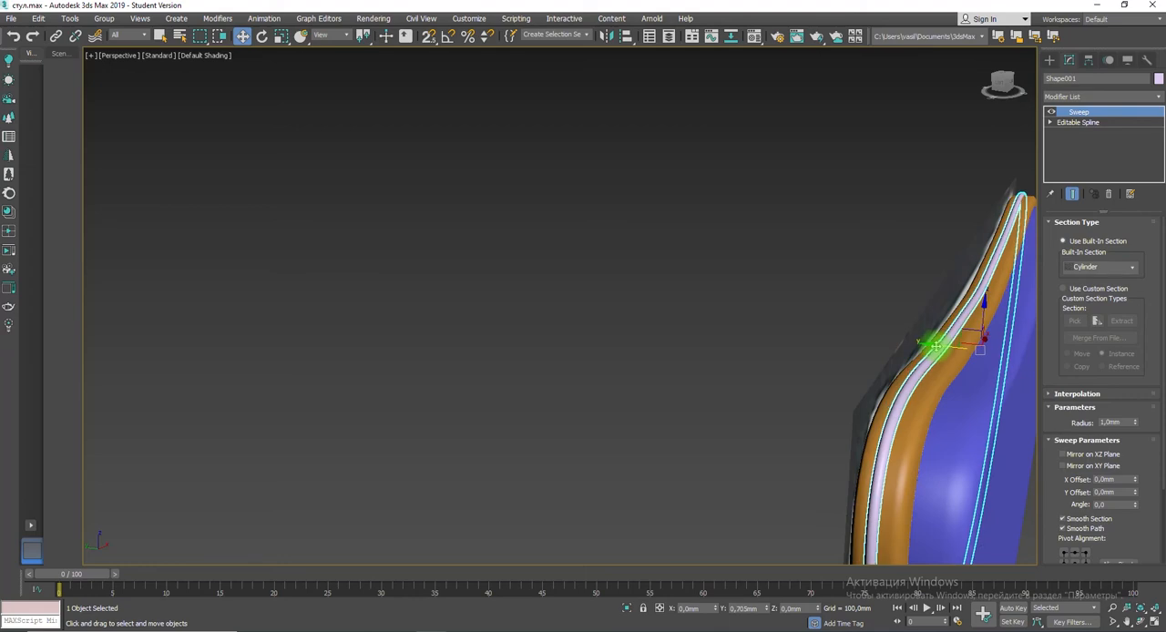
{"action": "middle_click_drag", "start_coordinate": [937, 401], "coordinate": [898, 411], "text": "alt"}
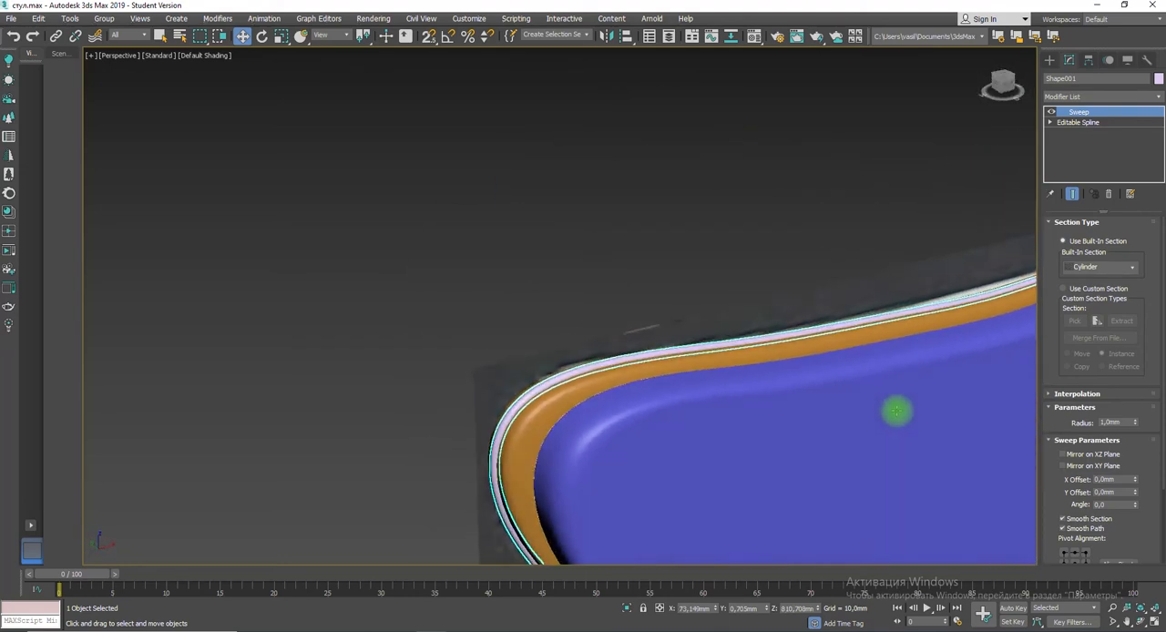
{"action": "scroll", "coordinate": [889, 418], "scroll_direction": "down", "scroll_amount": 5}
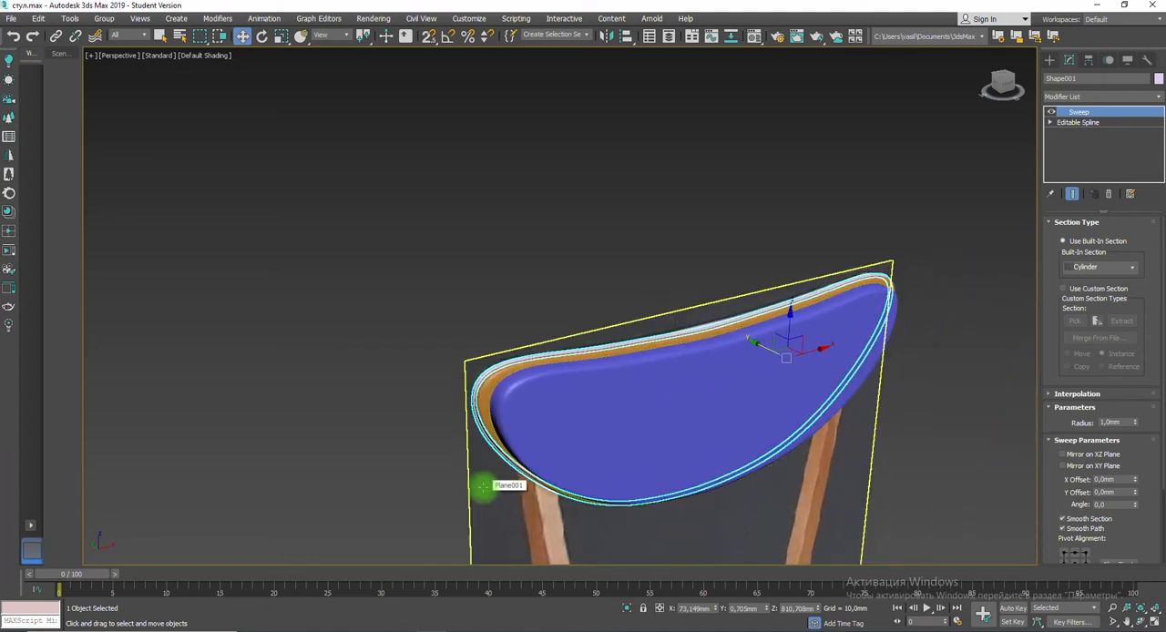
Step: Select the piping, the backrest and the cushion together, undoing the trial move along X
{"action": "left_click", "coordinate": [496, 270]}
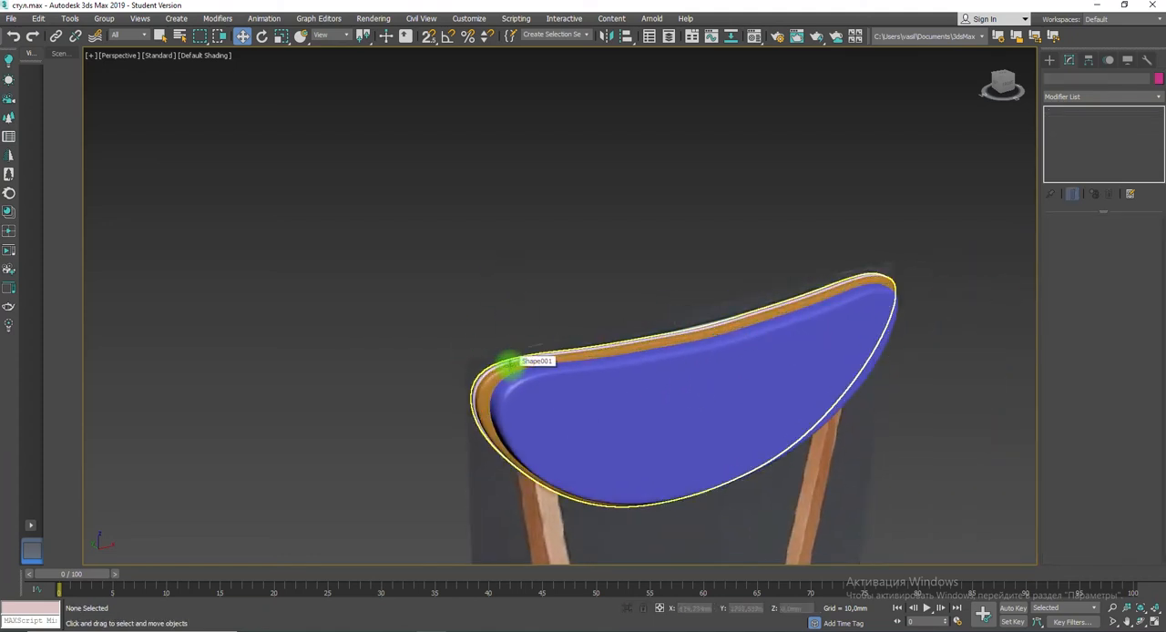
{"action": "left_click", "coordinate": [510, 366]}
{"action": "left_click", "coordinate": [508, 362], "text": "ctrl"}
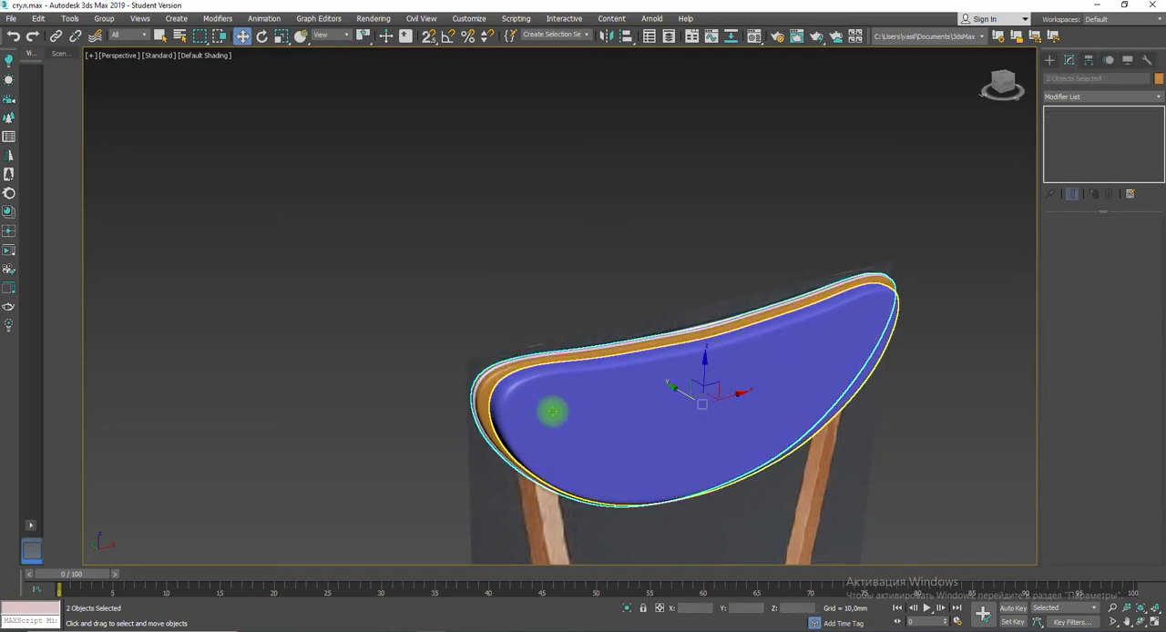
{"action": "left_click", "coordinate": [559, 413], "text": "ctrl"}
{"action": "left_click_drag", "start_coordinate": [715, 405], "coordinate": [593, 434]}
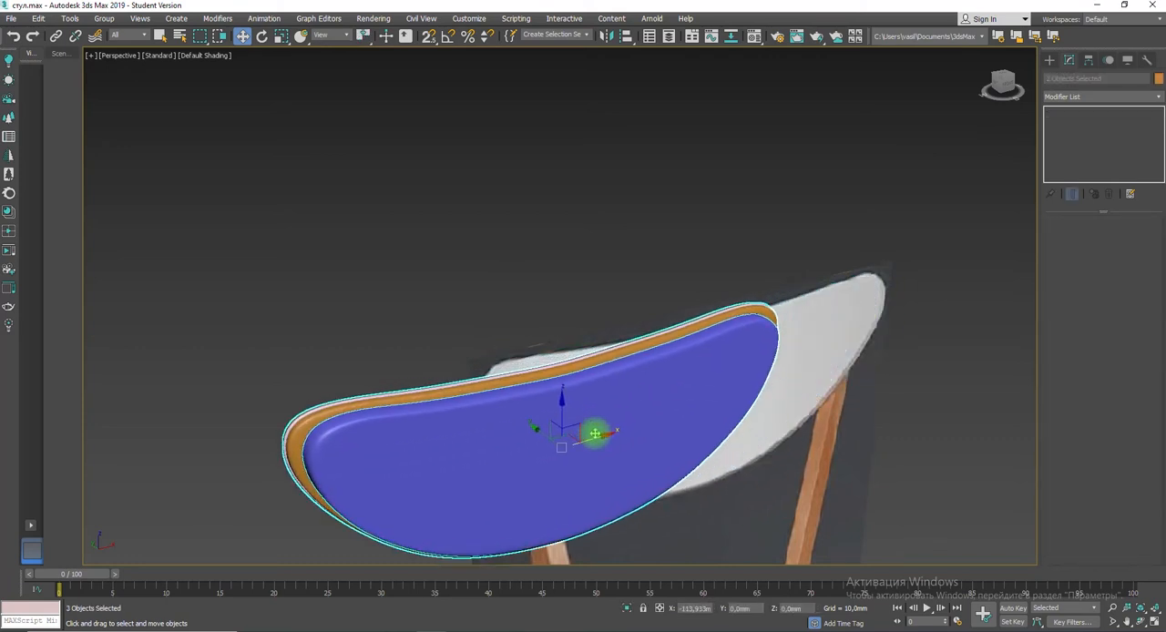
{"action": "key", "text": "ctrl+z"}
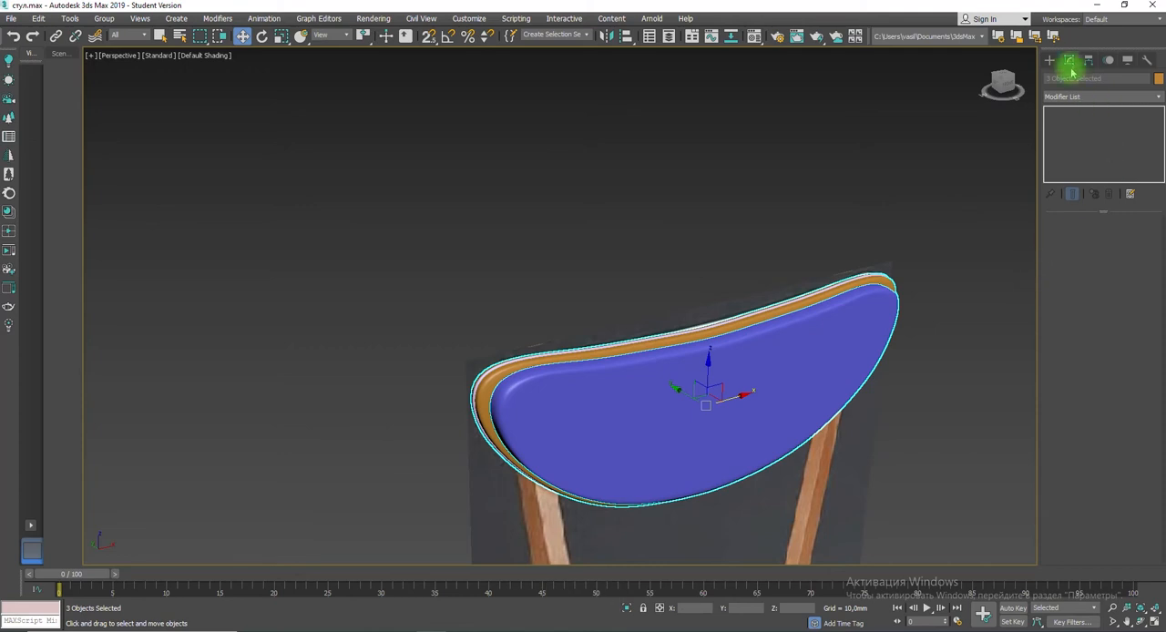
Step: Apply one shared FFD 4x4x4 modifier to the three selected objects
{"action": "left_click", "coordinate": [1092, 95]}
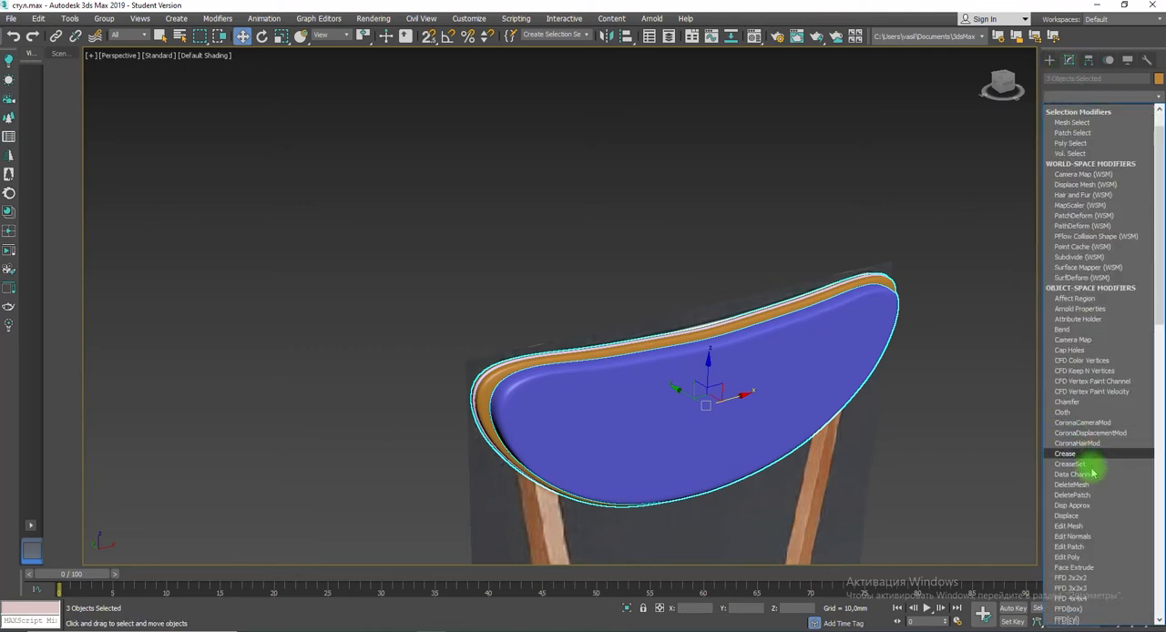
{"action": "scroll", "coordinate": [1096, 455], "scroll_direction": "down", "scroll_amount": 5}
{"action": "left_click", "coordinate": [1075, 398]}
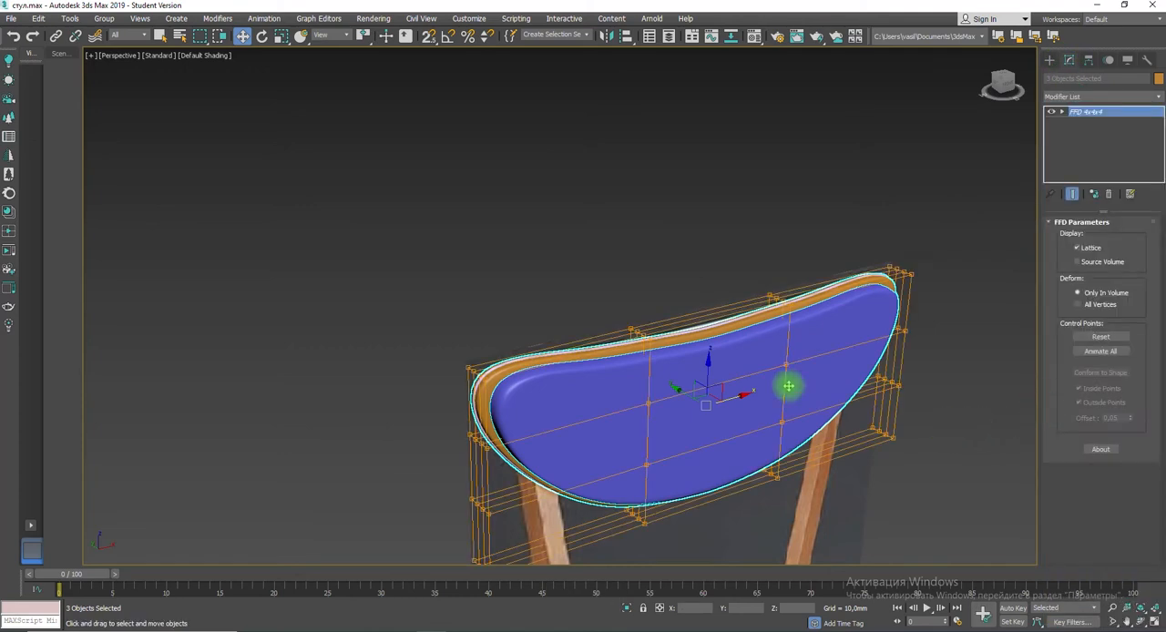
Step: Curve the backrest assembly by moving the FFD lattice's outer control points at both ends about 28 mm along negative Y
{"action": "key", "text": "alt+w"}
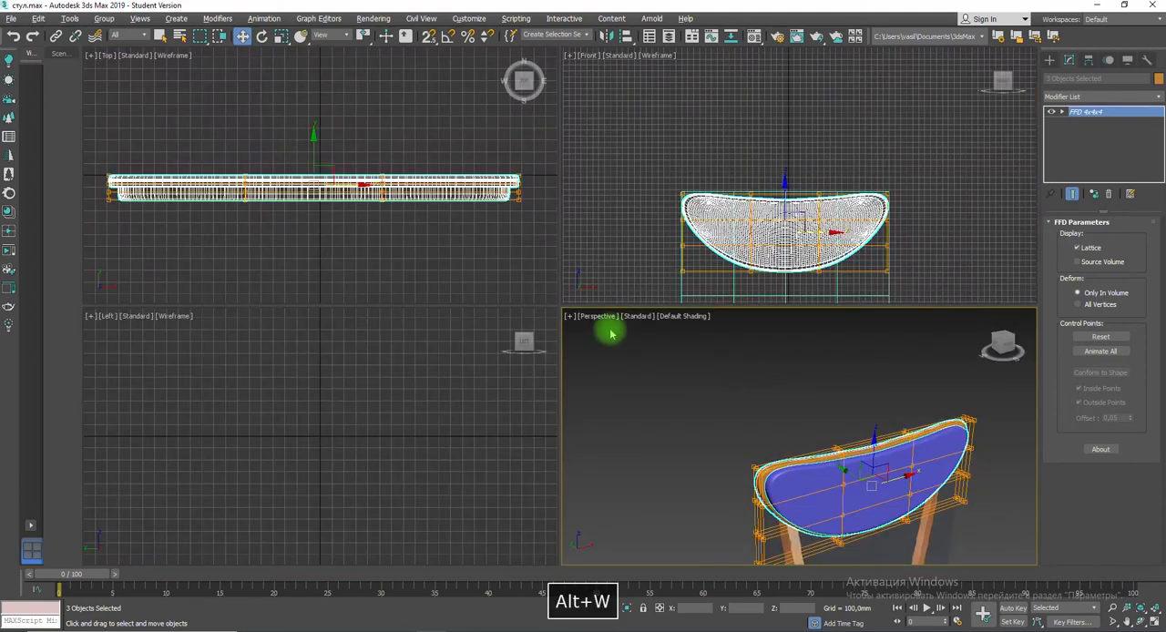
{"action": "left_click_drag", "start_coordinate": [102, 162], "coordinate": [119, 183]}
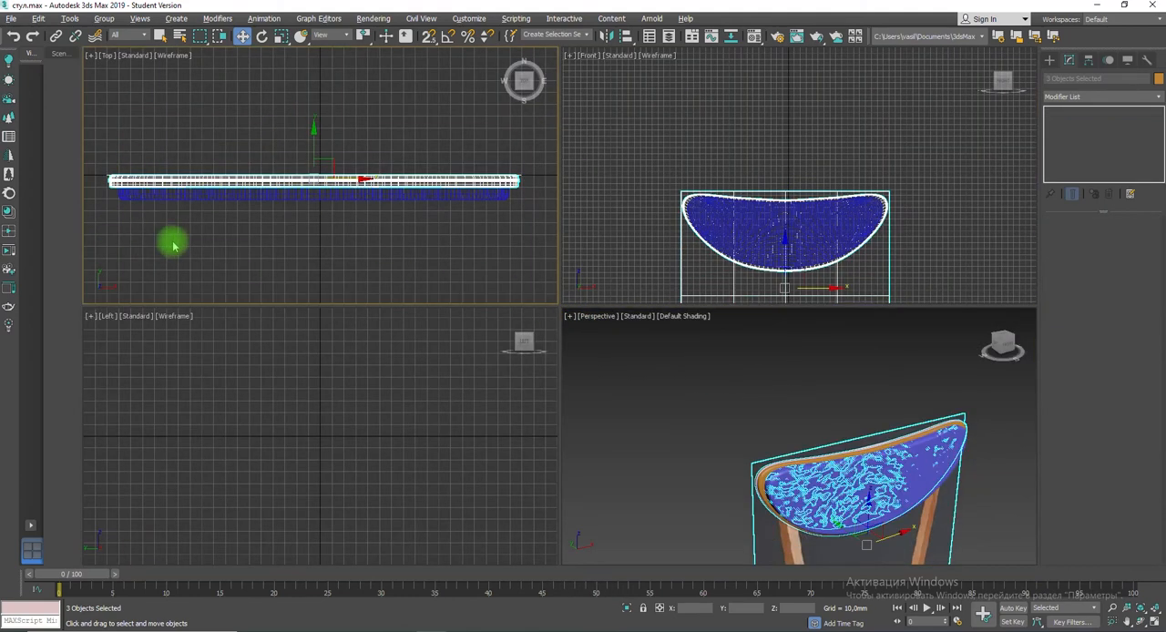
{"action": "left_click", "coordinate": [728, 227]}
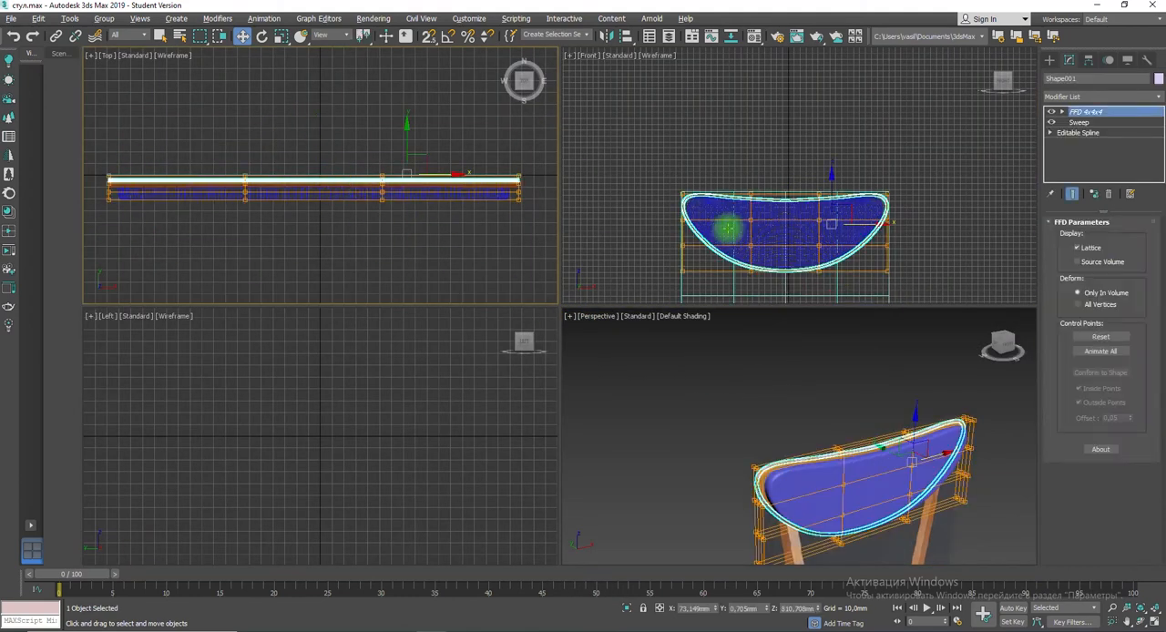
{"action": "left_click", "coordinate": [1061, 112]}
{"action": "left_click", "coordinate": [1091, 123]}
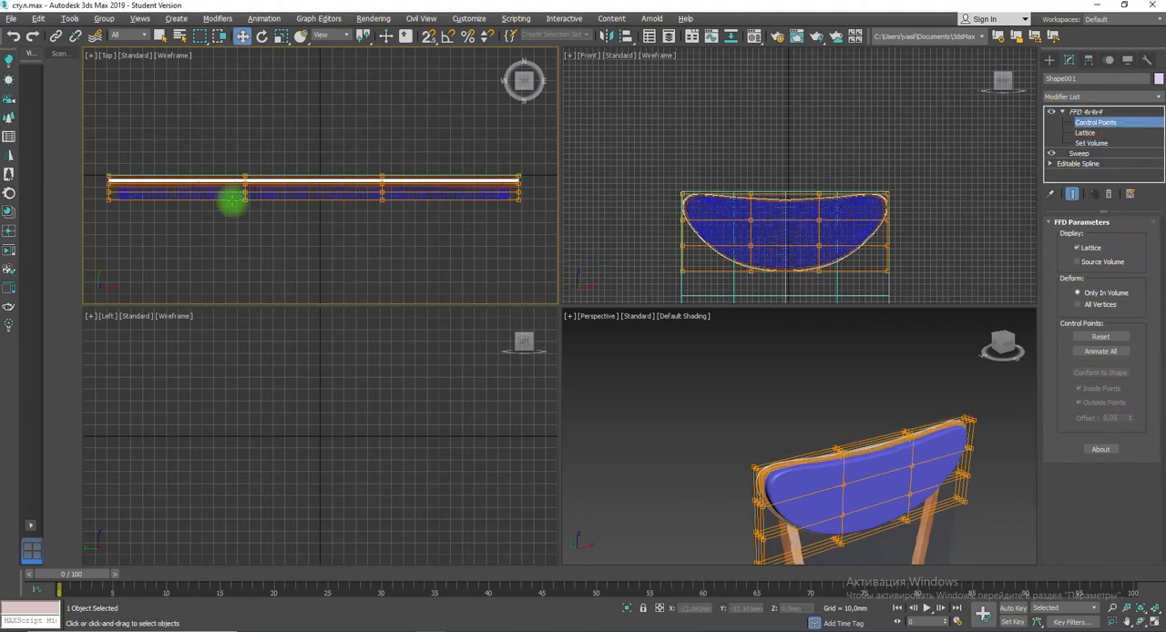
{"action": "left_click_drag", "start_coordinate": [102, 171], "coordinate": [528, 216]}
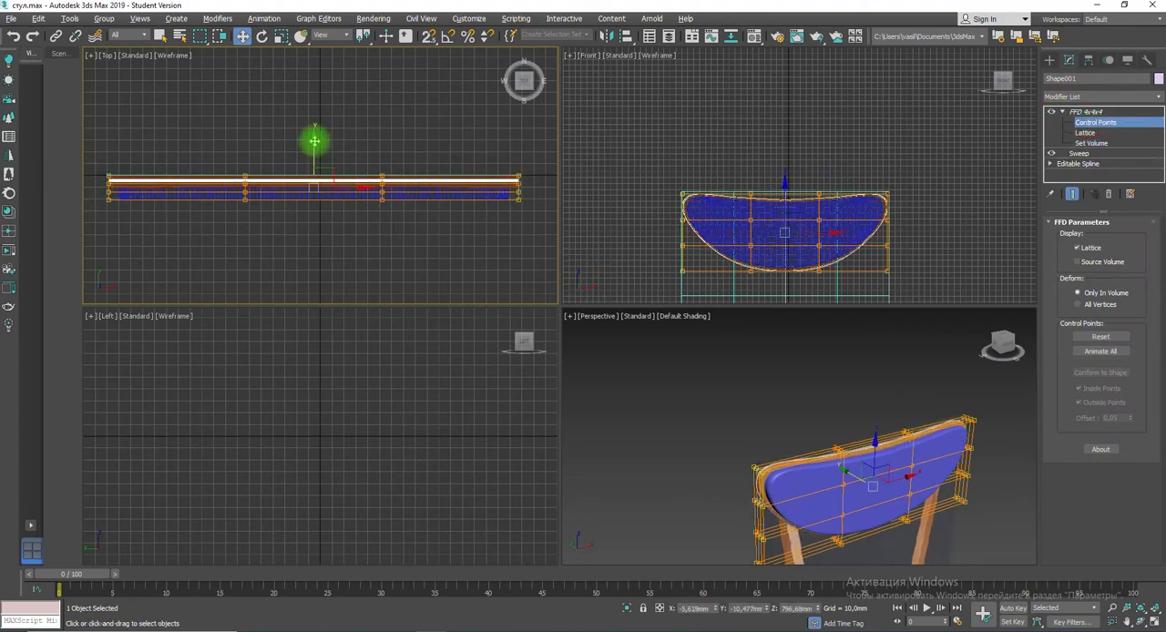
{"action": "left_click_drag", "start_coordinate": [313, 138], "coordinate": [312, 173]}
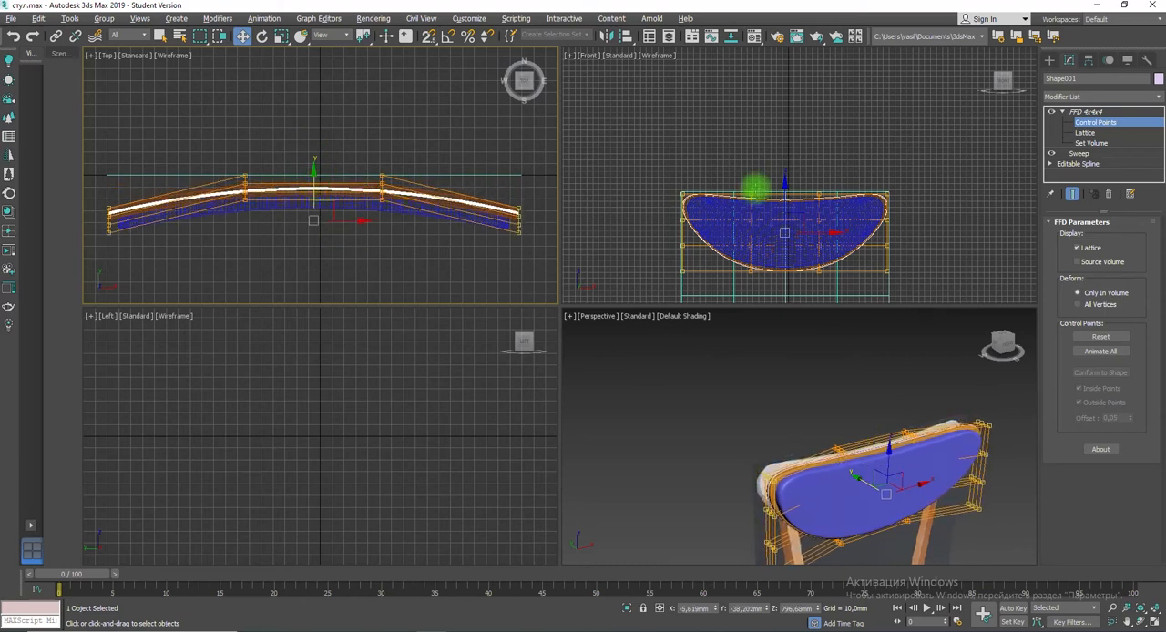
{"action": "left_click", "coordinate": [1045, 62]}
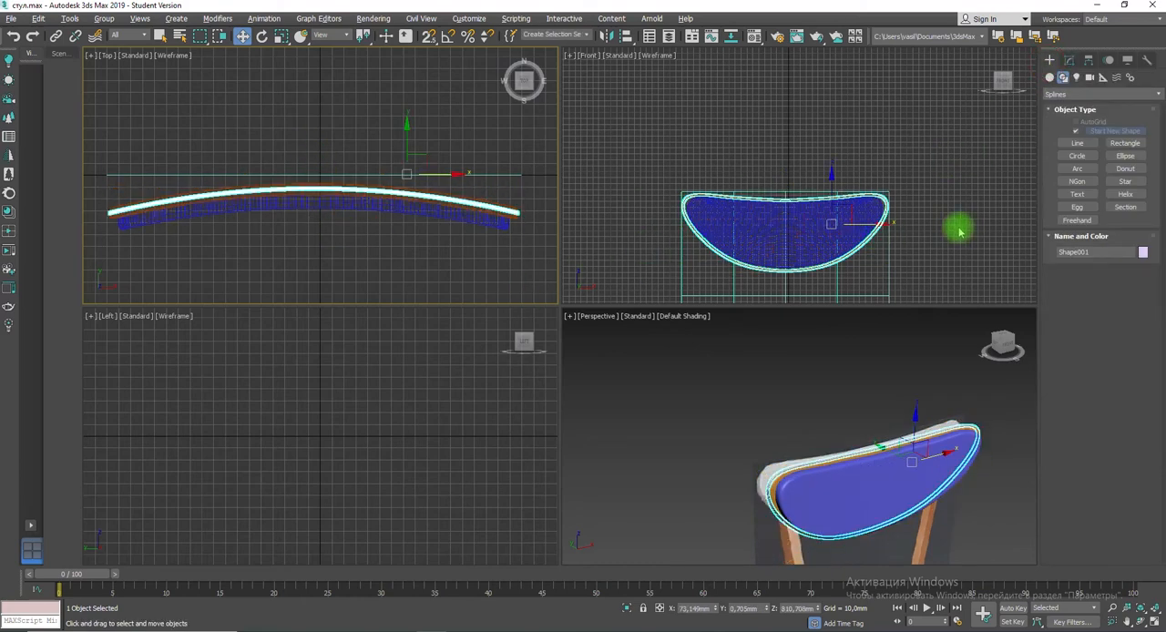
Step: Try to subtract the piping from the curved backrest with a ProBoolean Subtraction, undoing the pick
{"action": "middle_click_drag", "start_coordinate": [796, 492], "coordinate": [852, 464], "text": "alt"}
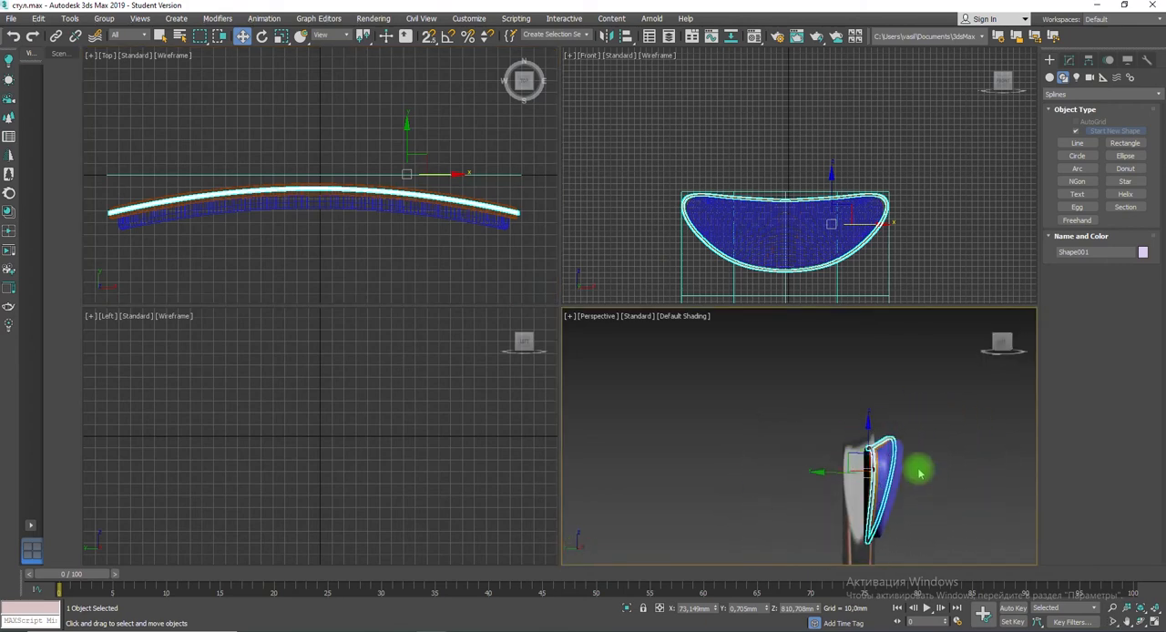
{"action": "middle_click_drag", "start_coordinate": [920, 472], "coordinate": [910, 469], "text": "alt"}
{"action": "key", "text": "alt+w"}
{"action": "left_click", "coordinate": [740, 433]}
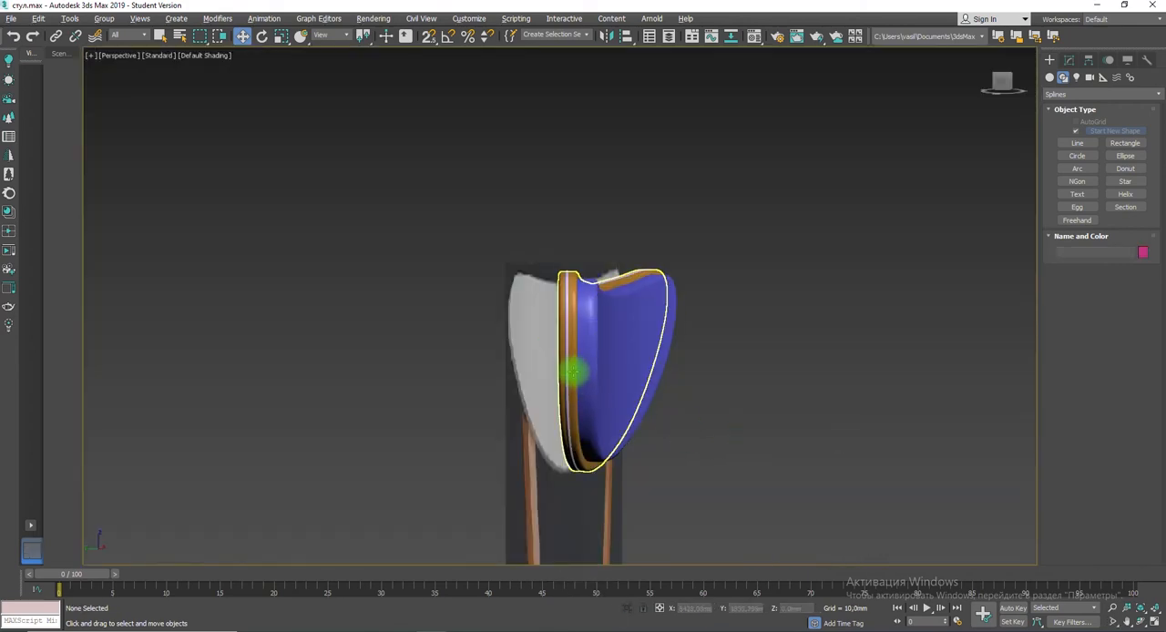
{"action": "left_click", "coordinate": [571, 371]}
{"action": "left_click", "coordinate": [1078, 95]}
{"action": "left_click", "coordinate": [1078, 95]}
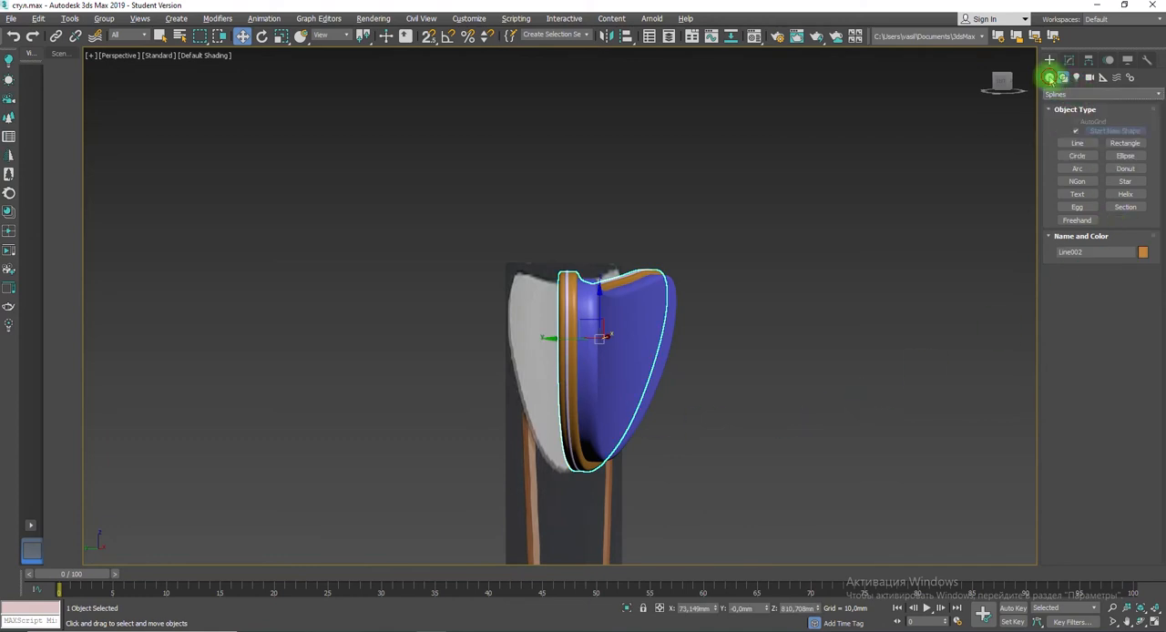
{"action": "left_click", "coordinate": [1049, 78]}
{"action": "left_click", "coordinate": [1062, 94]}
{"action": "left_click", "coordinate": [1063, 131]}
{"action": "left_click", "coordinate": [1075, 197]}
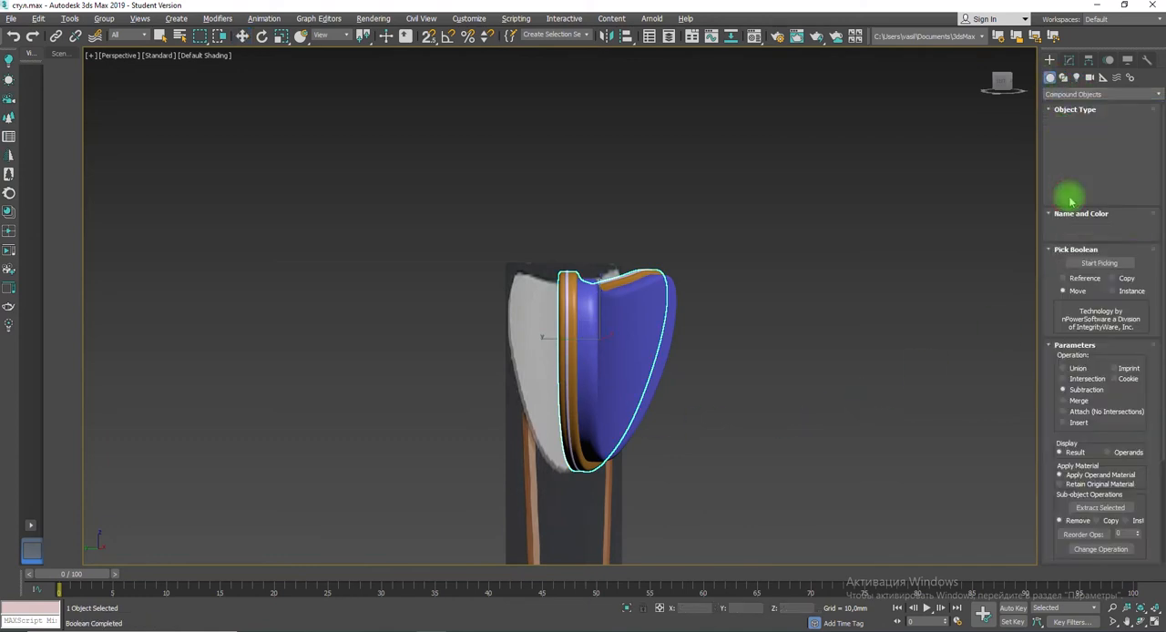
{"action": "left_click", "coordinate": [1097, 263]}
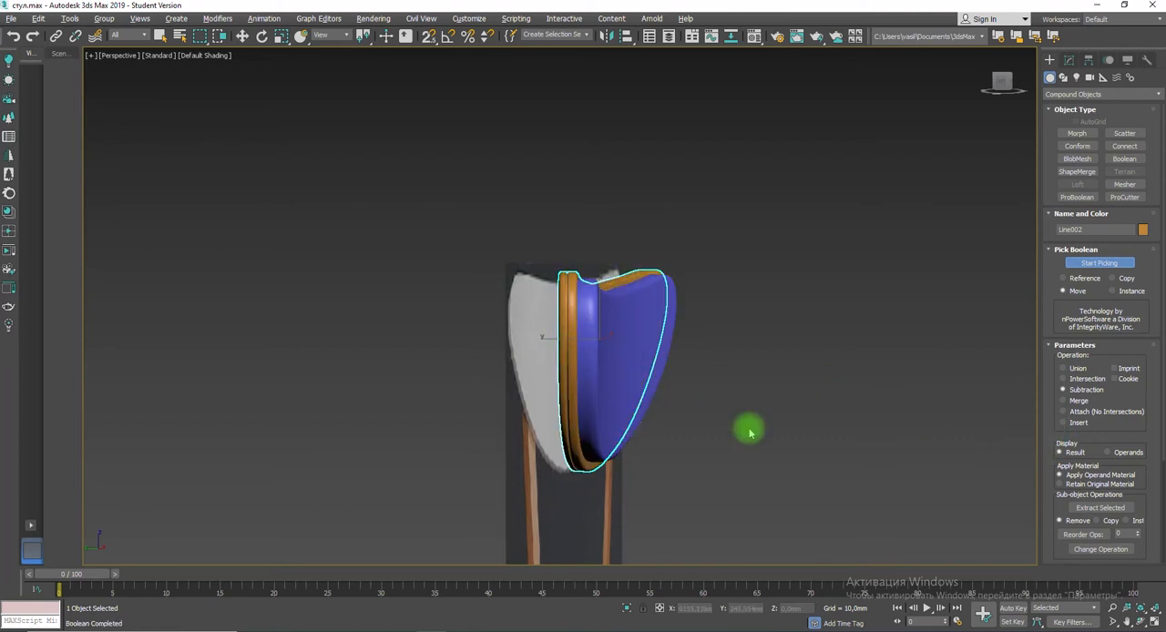
{"action": "scroll", "coordinate": [578, 343], "scroll_direction": "up", "scroll_amount": 5}
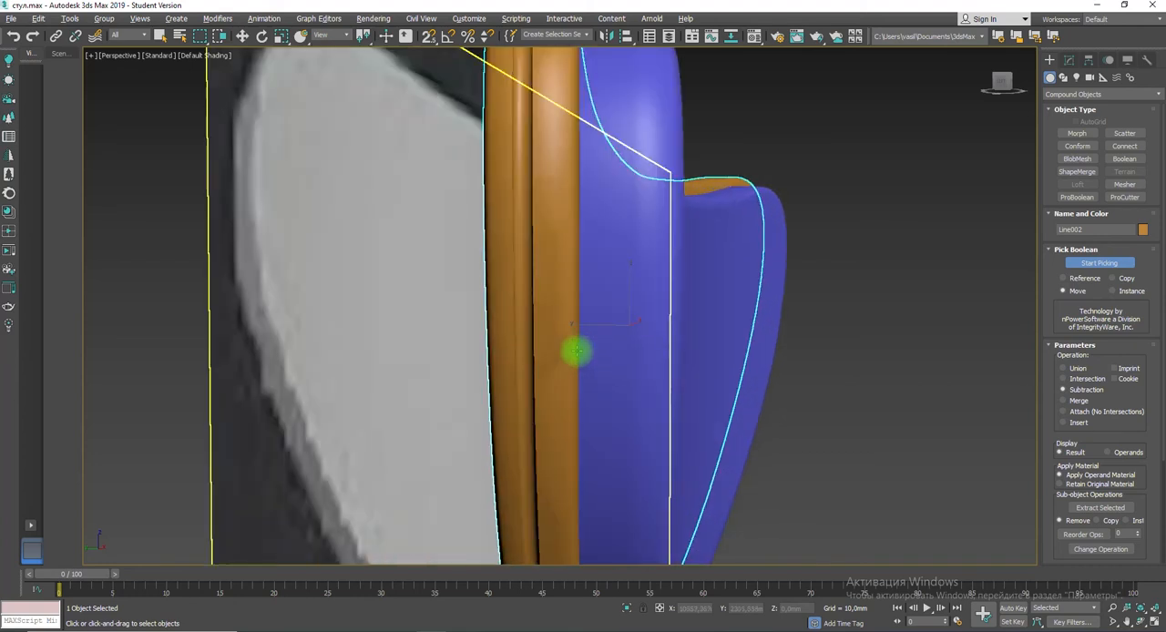
{"action": "key", "text": "ctrl+z"}
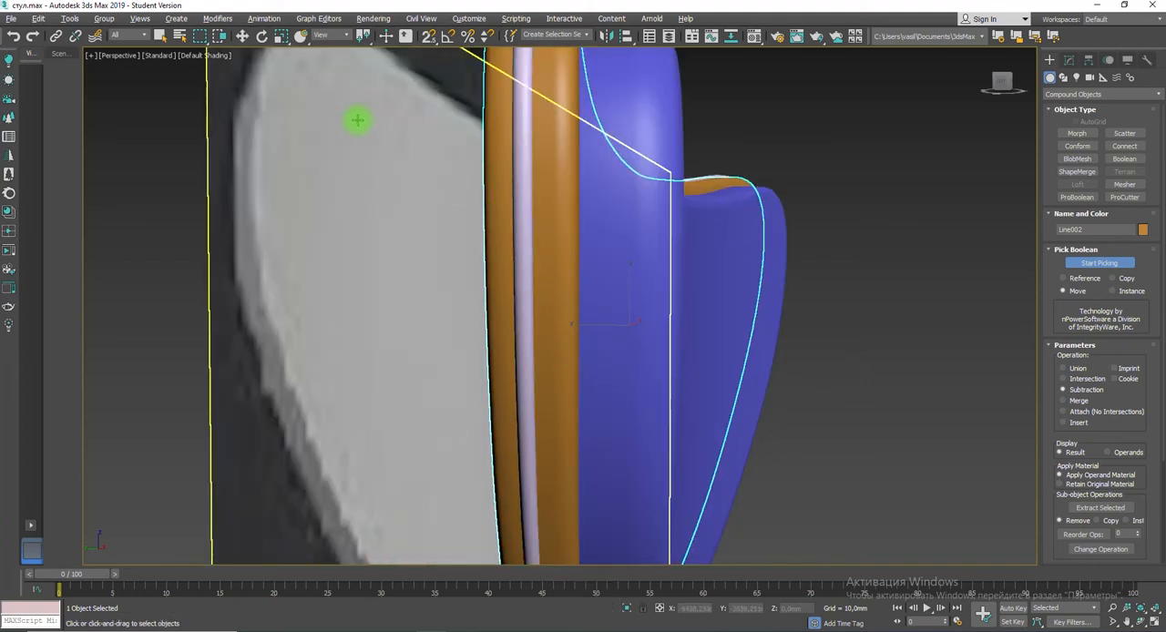
Step: Try deleting the piping, displaying the backrest in wireframe and applying ProBoolean to it
{"action": "left_click", "coordinate": [241, 35]}
{"action": "left_click", "coordinate": [520, 163]}
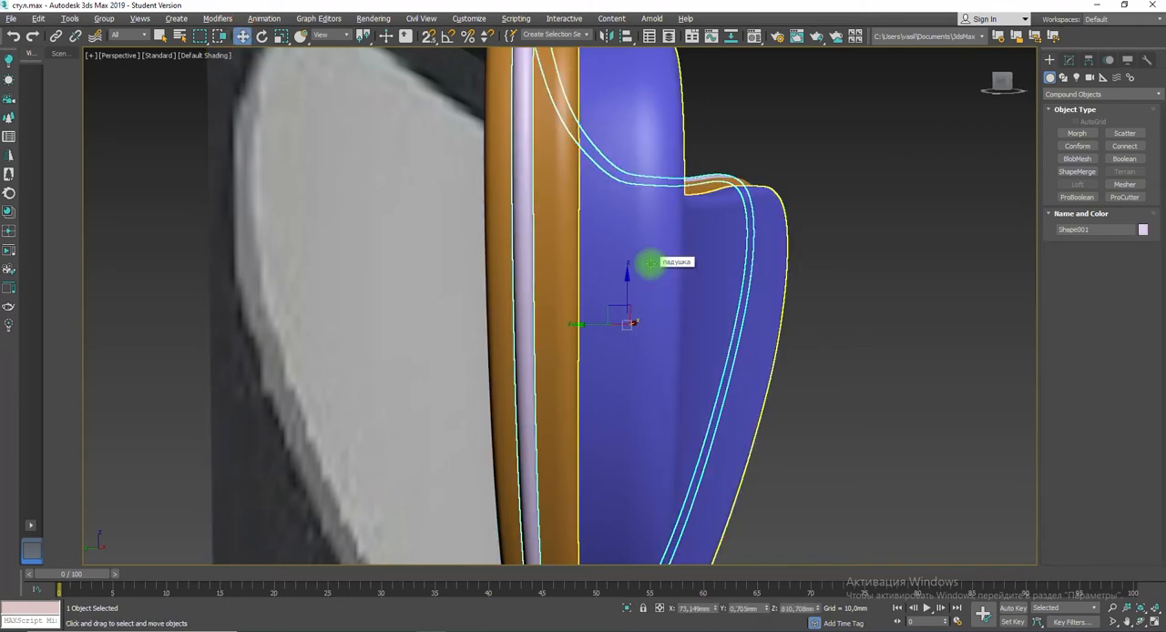
{"action": "key", "text": "Delete"}
{"action": "left_click", "coordinate": [517, 255]}
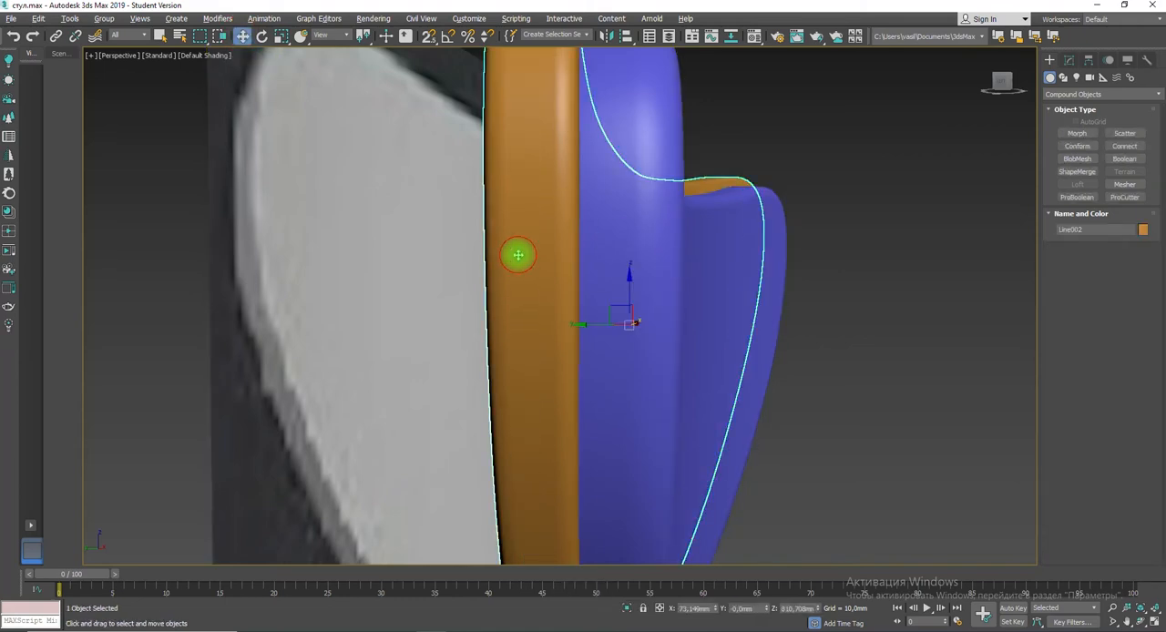
{"action": "key", "text": "F3"}
{"action": "middle_click_drag", "start_coordinate": [520, 255], "coordinate": [601, 276], "text": "alt"}
{"action": "left_click", "coordinate": [1076, 197]}
{"action": "left_click", "coordinate": [1068, 59]}
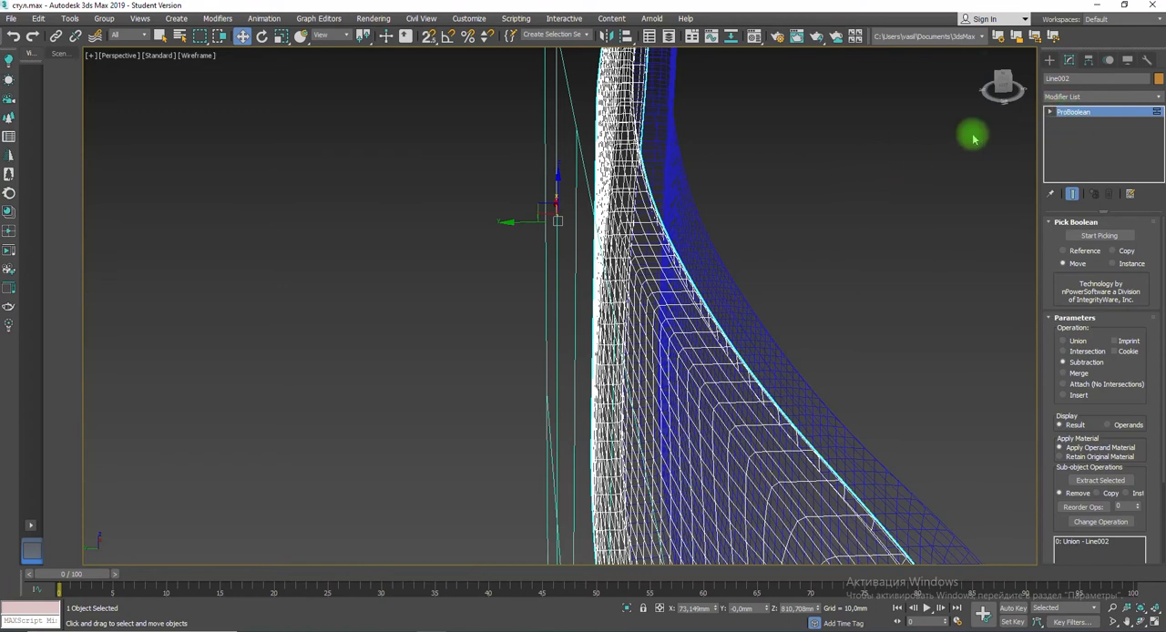
Step: Undo the ProBoolean and the piping's deletion to return to the backrest's FFD modifier
{"action": "middle_click_drag", "start_coordinate": [829, 213], "coordinate": [759, 243], "text": "alt"}
{"action": "key", "text": "ctrl+z"}
{"action": "key", "text": "ctrl+z"}
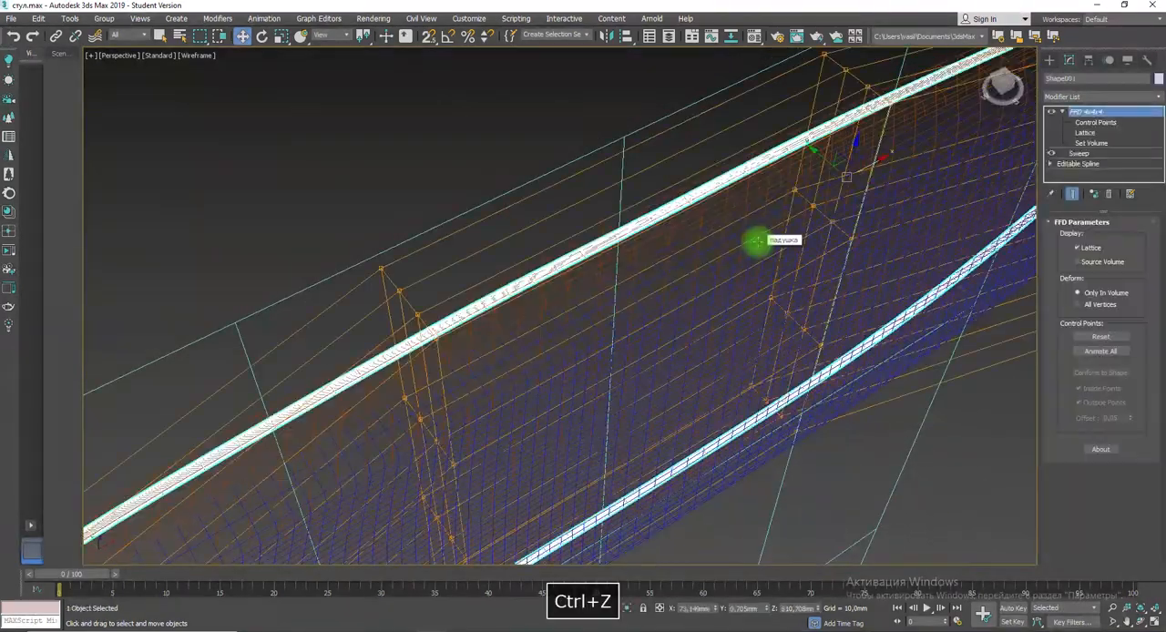
{"action": "key", "text": "ctrl+z"}
{"action": "key", "text": "ctrl+z"}
{"action": "key", "text": "ctrl+z"}
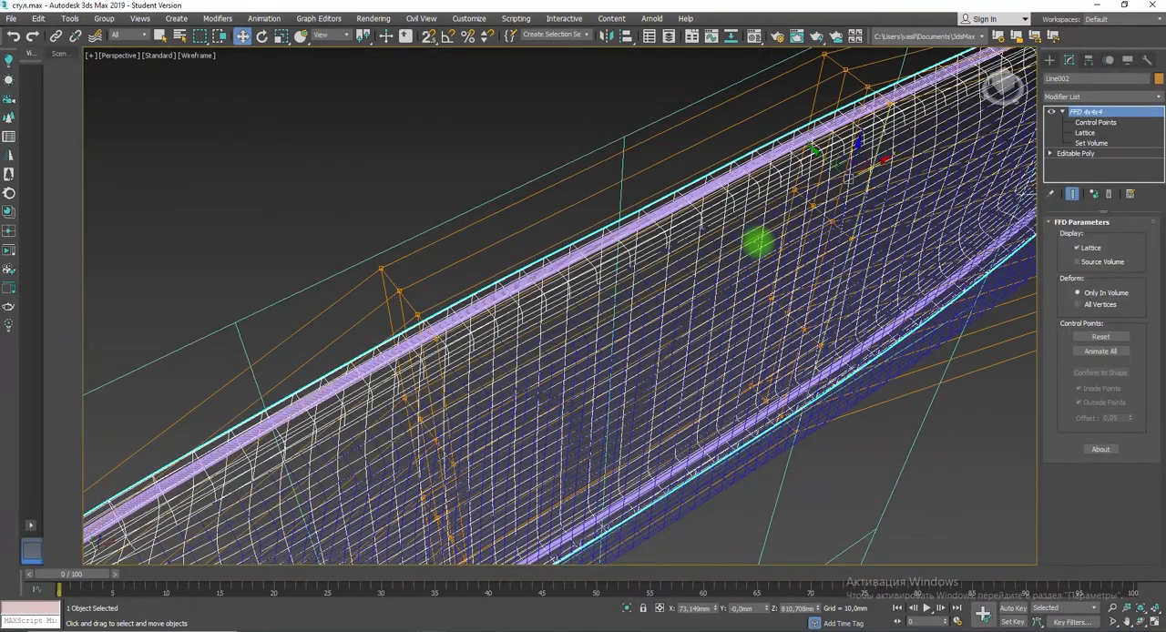
Step: Bend the piping, backrest and cushion further by moving both outer ends of the shared FFD lattice along negative Y
{"action": "scroll", "coordinate": [659, 273], "scroll_direction": "down", "scroll_amount": 5}
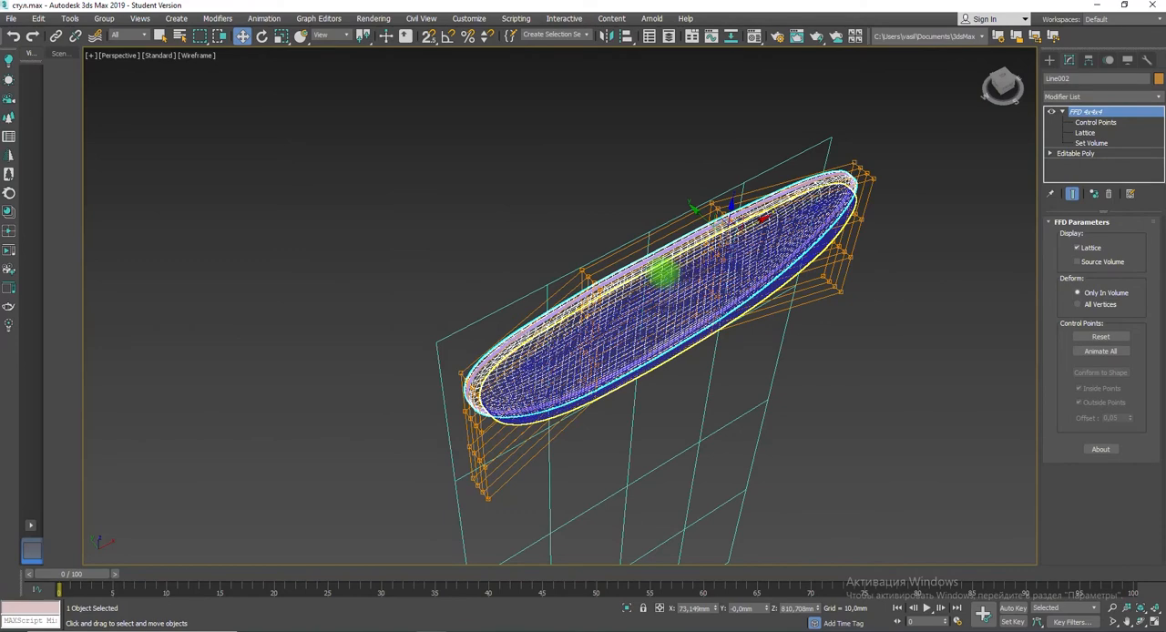
{"action": "key", "text": "alt+w"}
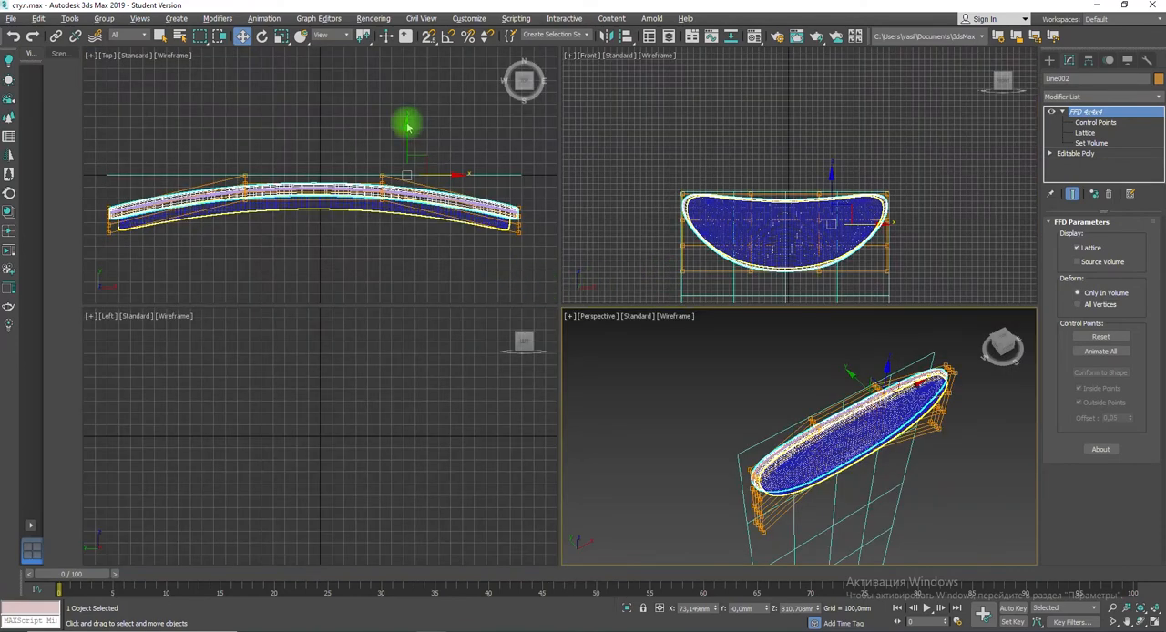
{"action": "left_click_drag", "start_coordinate": [407, 127], "coordinate": [406, 125]}
{"action": "key", "text": "ctrl+z"}
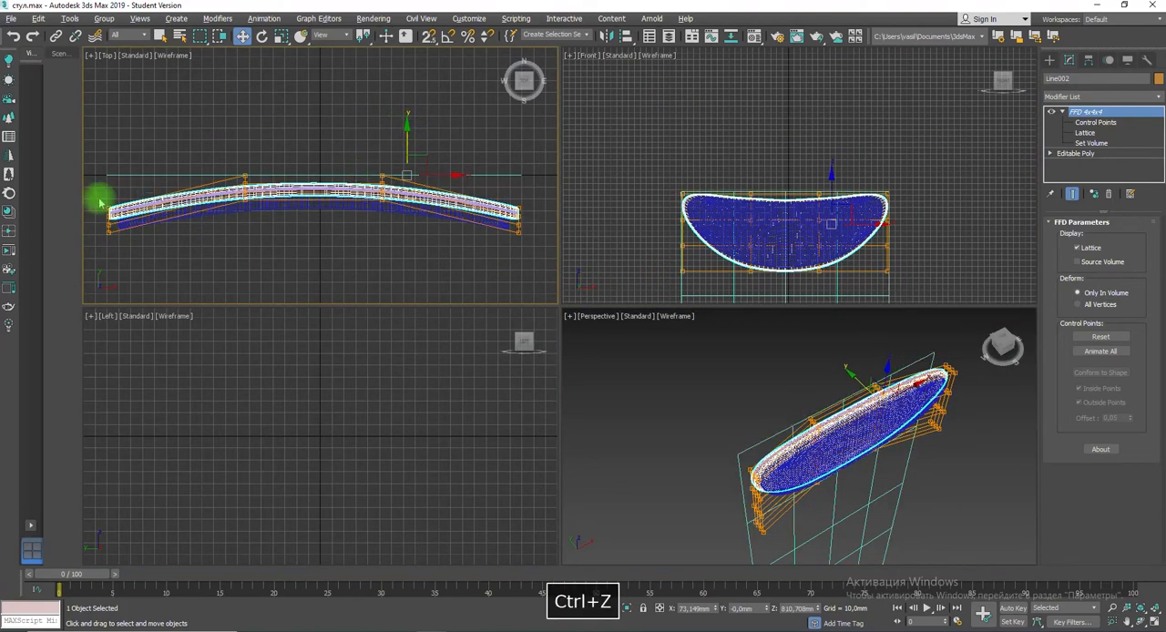
{"action": "left_click_drag", "start_coordinate": [100, 203], "coordinate": [162, 247]}
{"action": "left_click", "coordinate": [1086, 125]}
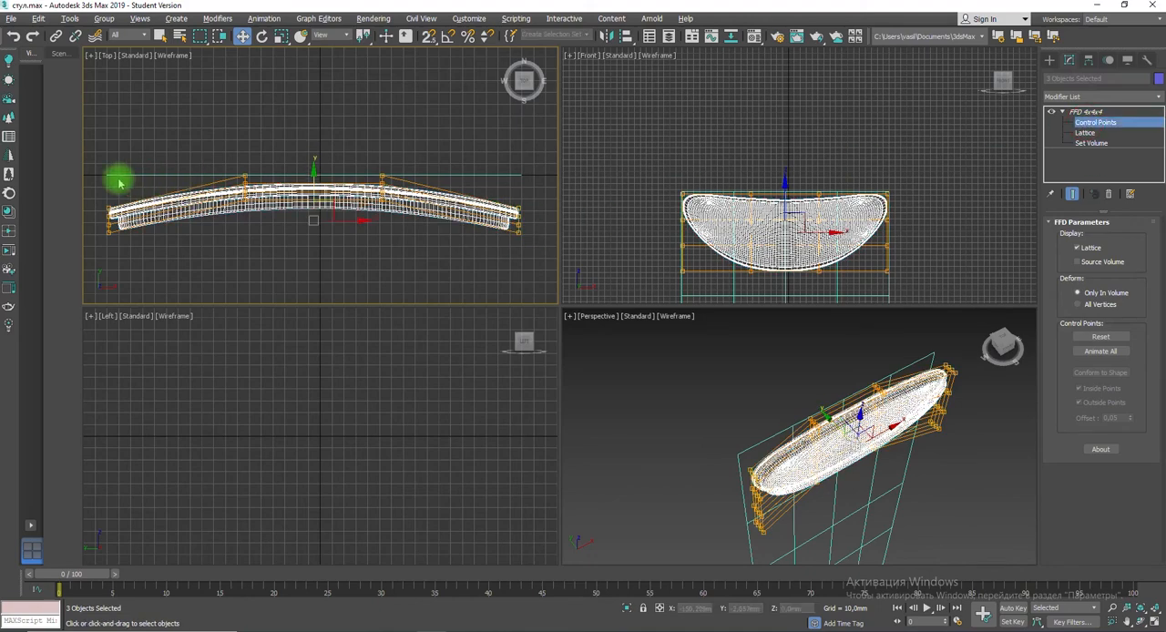
{"action": "left_click_drag", "start_coordinate": [97, 189], "coordinate": [127, 242]}
{"action": "left_click_drag", "start_coordinate": [504, 192], "coordinate": [536, 254], "text": "ctrl"}
{"action": "left_click_drag", "start_coordinate": [311, 172], "coordinate": [308, 212]}
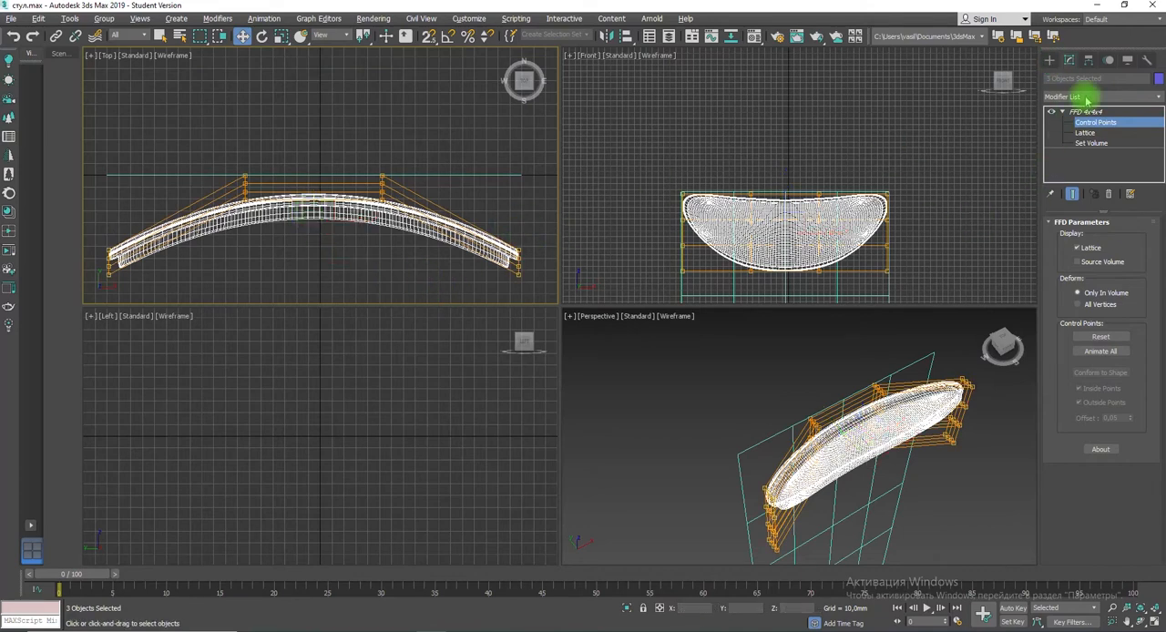
{"action": "left_click", "coordinate": [1049, 59]}
Step: Delete the swept piping from the curved backrest's rim
{"action": "left_click", "coordinate": [485, 266]}
{"action": "left_click", "coordinate": [510, 284]}
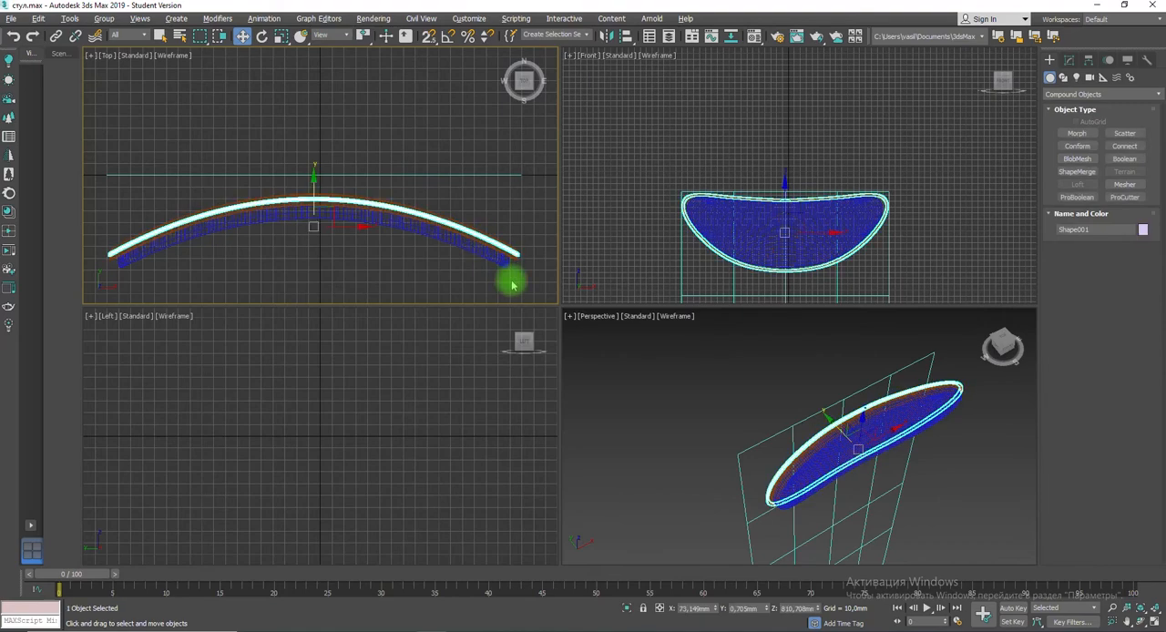
{"action": "key", "text": "Delete"}
Step: Extrude the edge loop around the backrest's rim inward with a height of about -0.806 mm and a width of 3 mm
{"action": "left_click", "coordinate": [513, 251]}
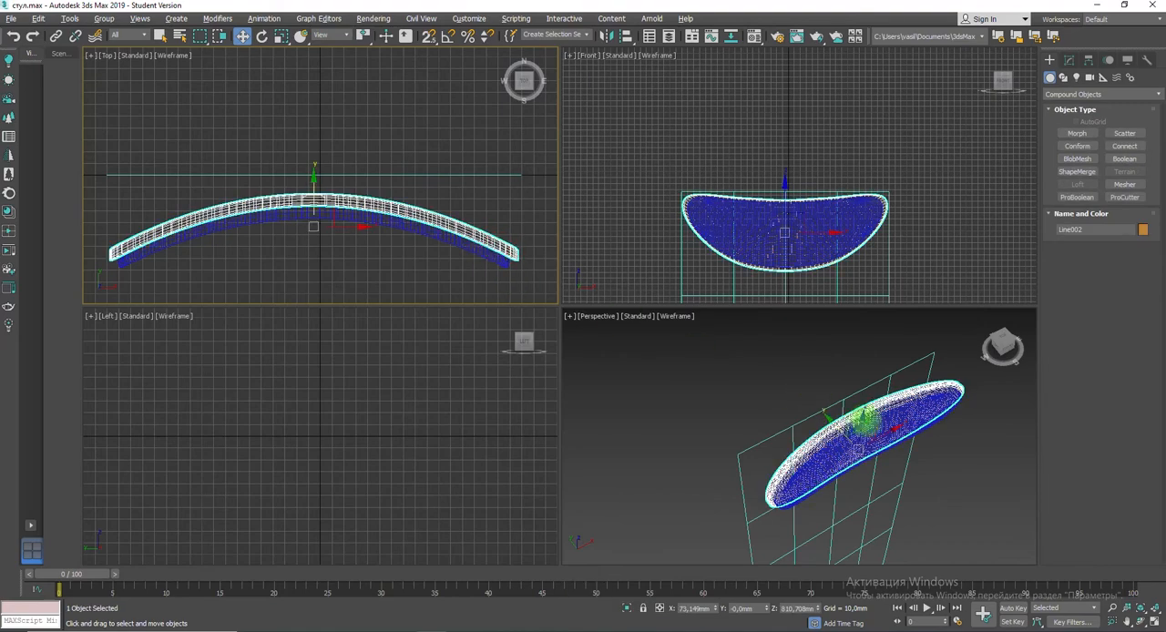
{"action": "scroll", "coordinate": [831, 402], "scroll_direction": "up", "scroll_amount": 5}
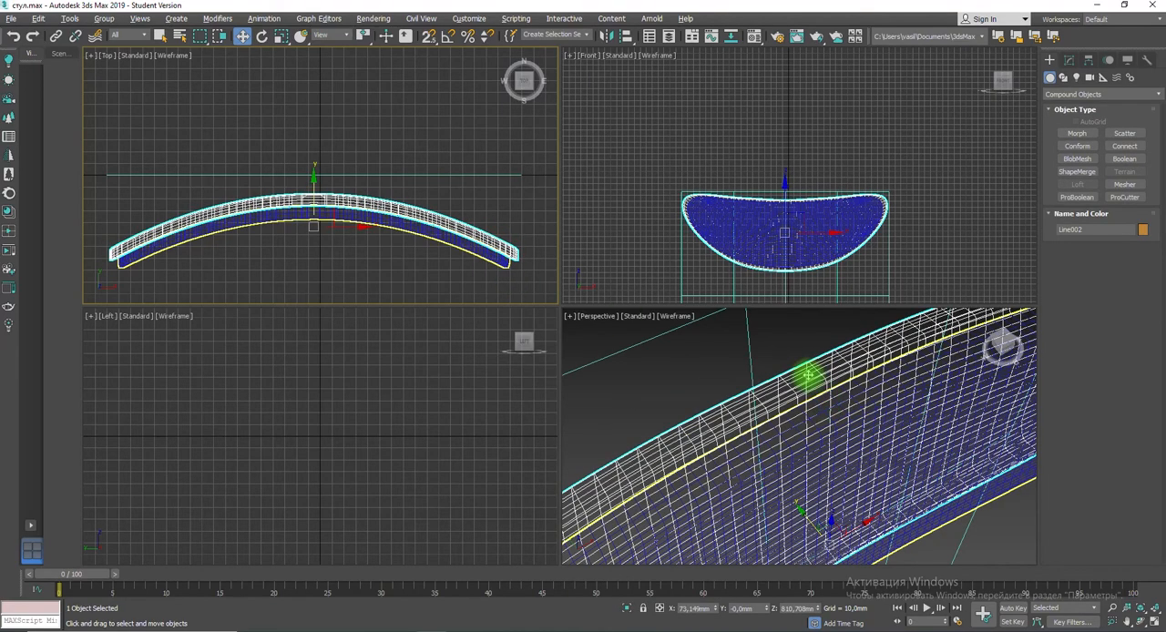
{"action": "left_click", "coordinate": [1069, 59]}
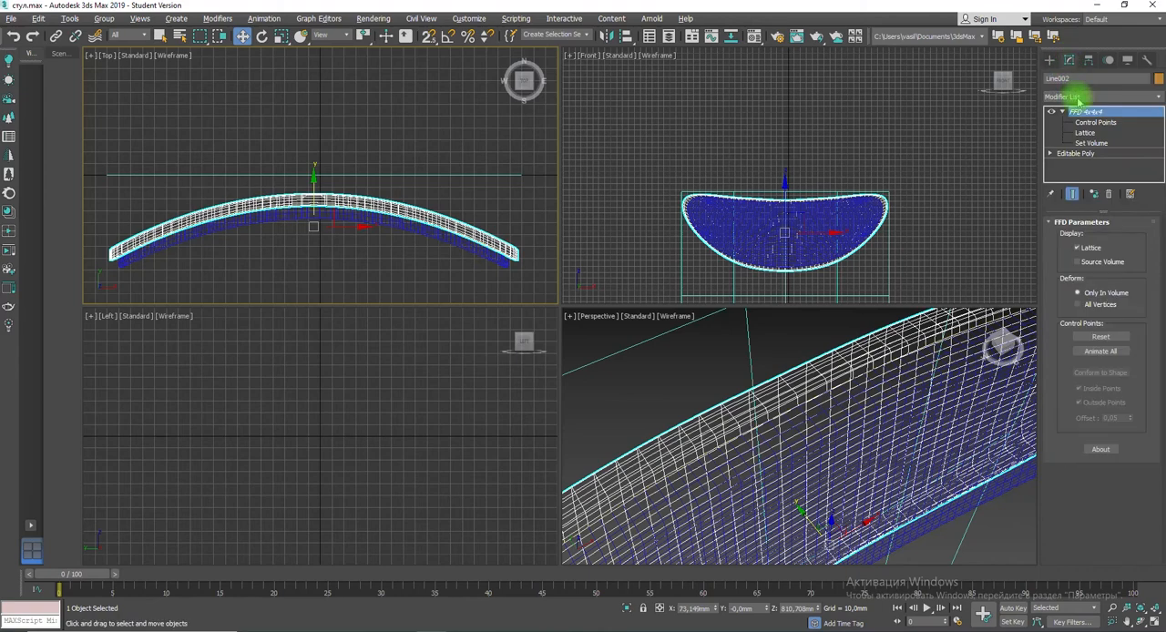
{"action": "left_click", "coordinate": [1049, 153]}
{"action": "left_click", "coordinate": [1070, 174]}
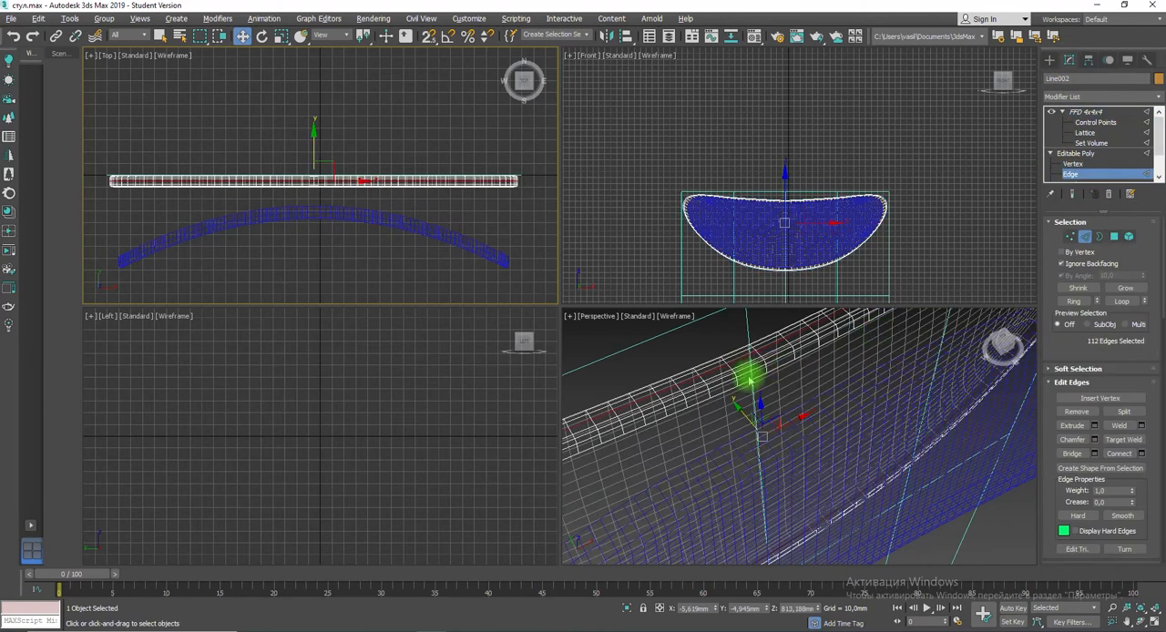
{"action": "key", "text": "alt+w"}
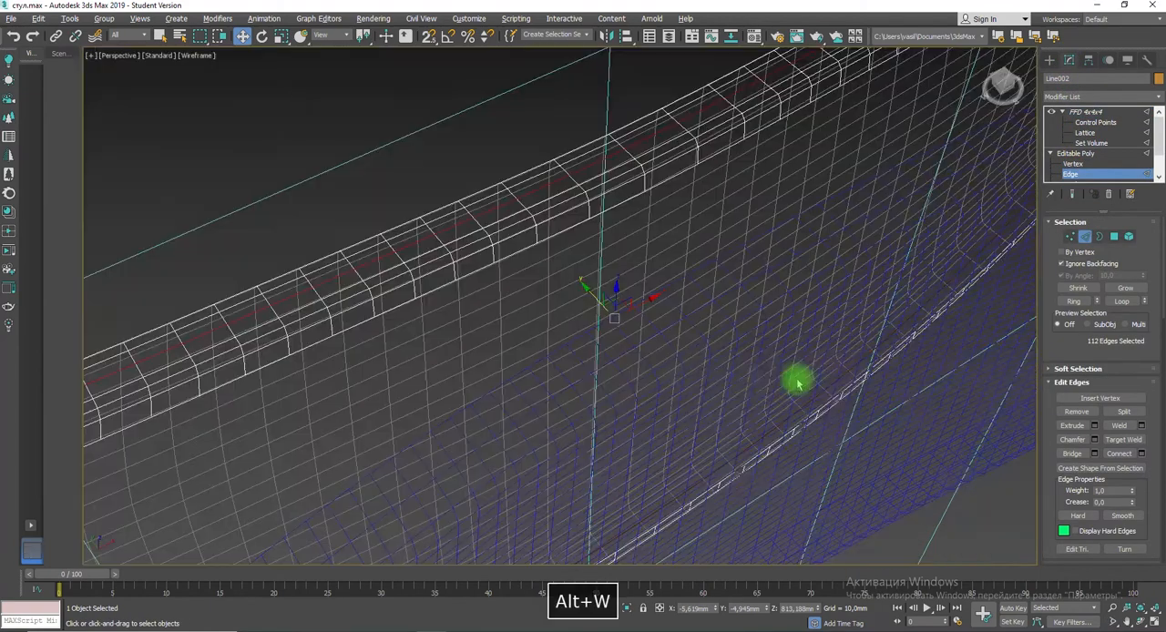
{"action": "left_click", "coordinate": [1096, 425]}
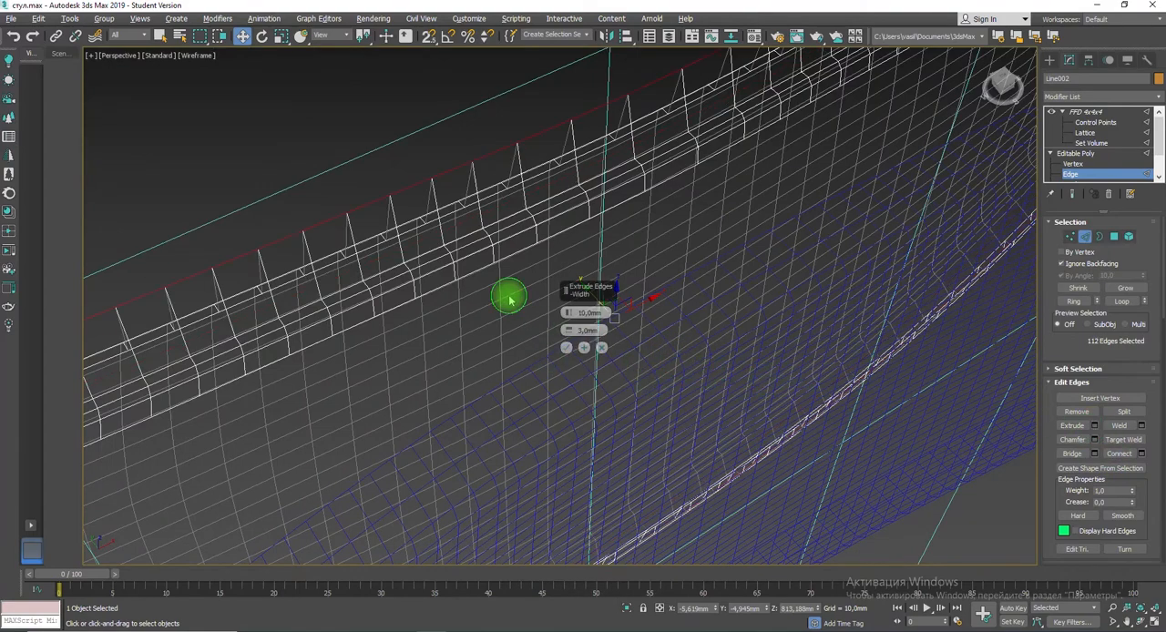
{"action": "middle_click_drag", "start_coordinate": [509, 299], "coordinate": [532, 286], "text": "alt"}
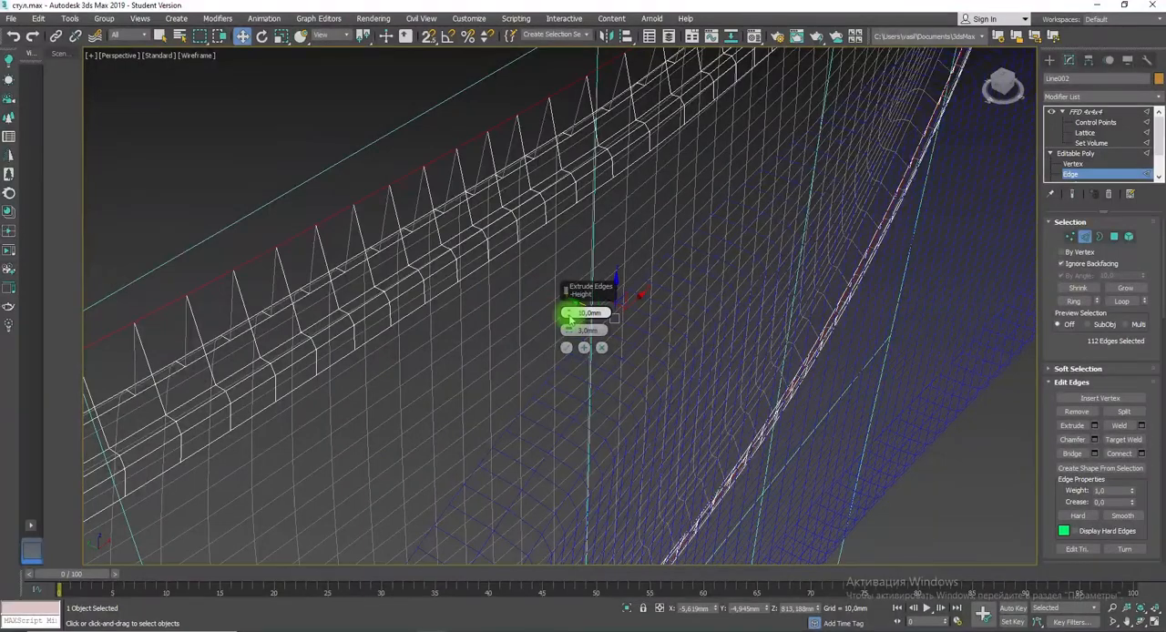
{"action": "left_click_drag", "start_coordinate": [570, 317], "coordinate": [566, 352]}
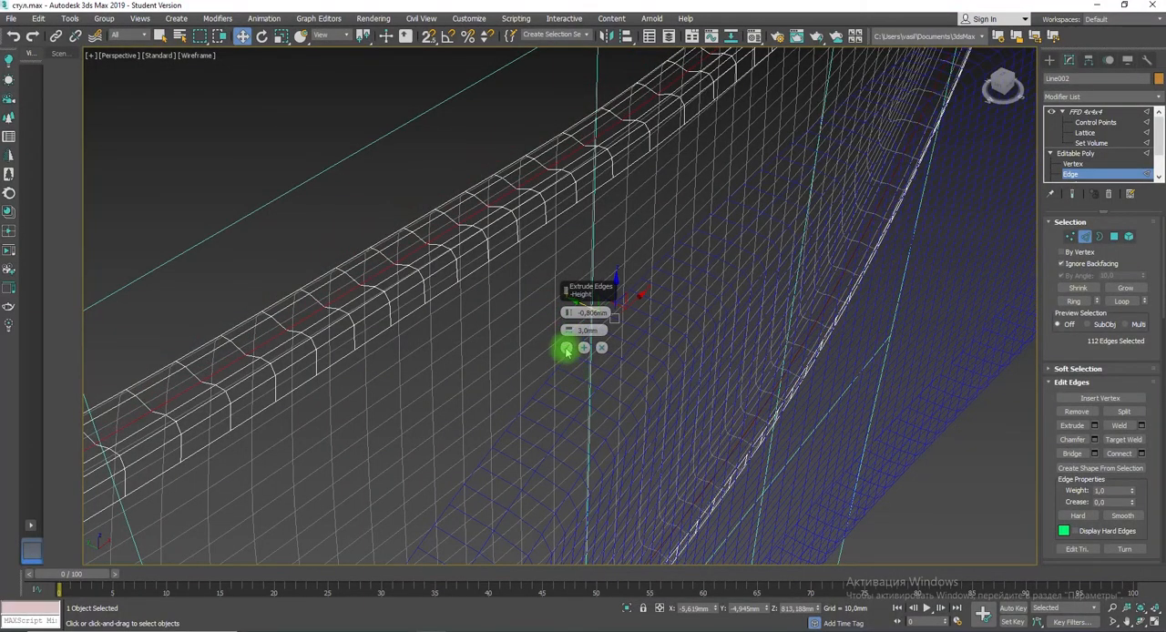
{"action": "left_click", "coordinate": [566, 349]}
Step: Chamfer the extruded groove edges around the backrest's rim by about 1.636 mm with several segments and view the result shaded
{"action": "left_click", "coordinate": [1093, 439]}
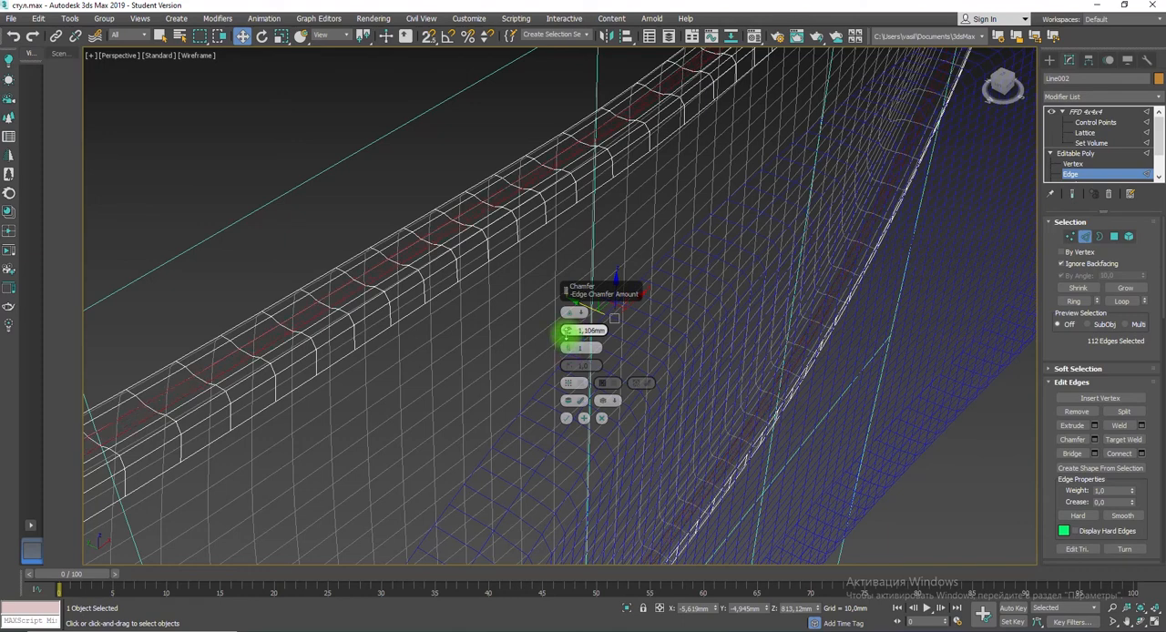
{"action": "left_click_drag", "start_coordinate": [567, 346], "coordinate": [569, 340]}
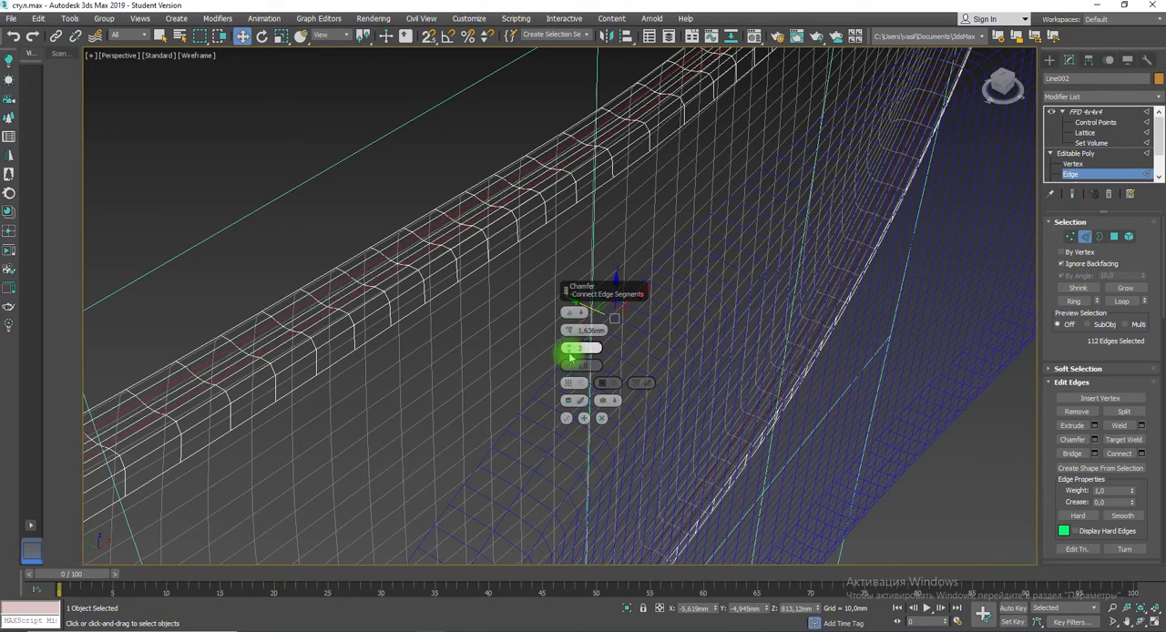
{"action": "left_click", "coordinate": [567, 418]}
{"action": "key", "text": "F3"}
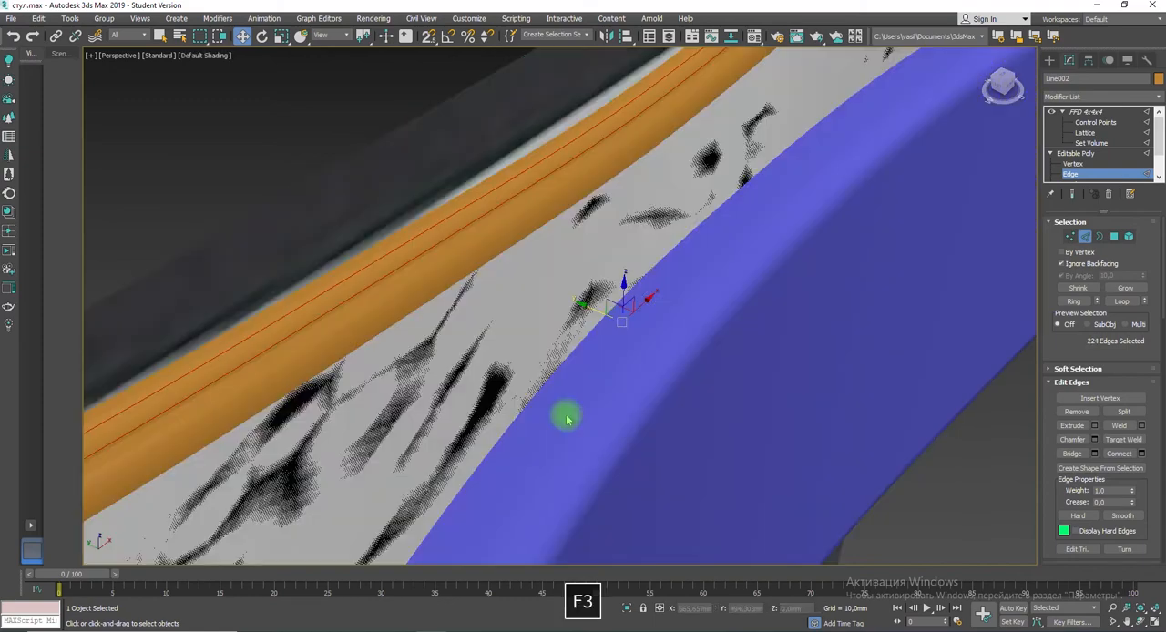
Step: Examine the grooved backrest against the cushion and its FFD lattice from the side, above and the front
{"action": "scroll", "coordinate": [497, 398], "scroll_direction": "down", "scroll_amount": 8}
{"action": "middle_click_drag", "start_coordinate": [506, 392], "coordinate": [549, 411], "text": "alt"}
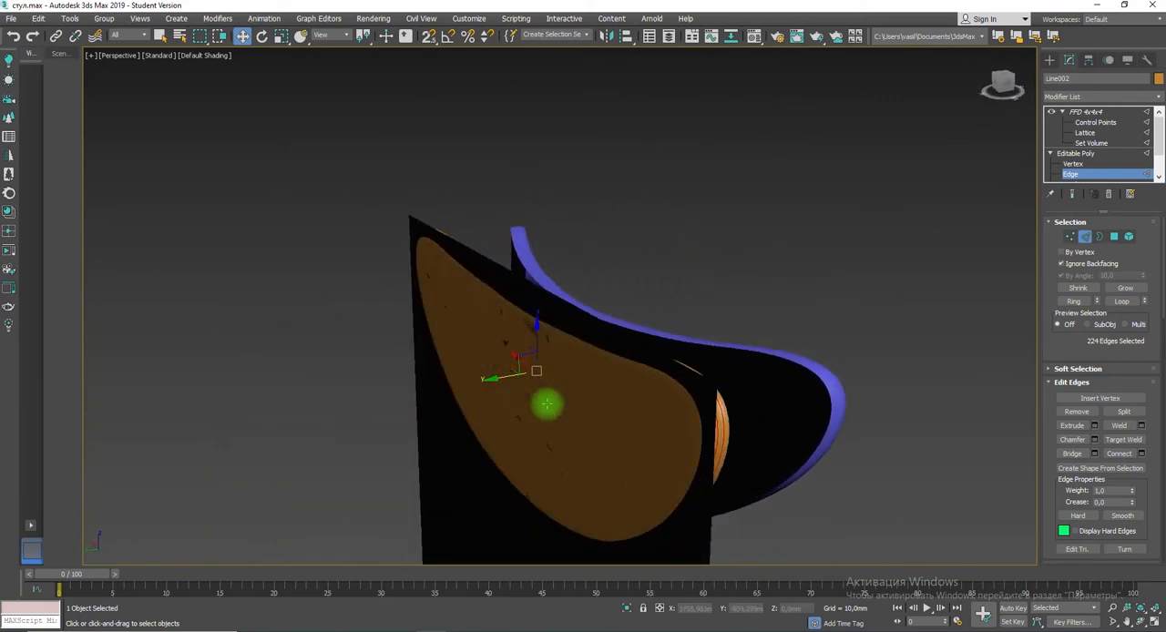
{"action": "key", "text": "F2"}
{"action": "left_click", "coordinate": [1084, 111]}
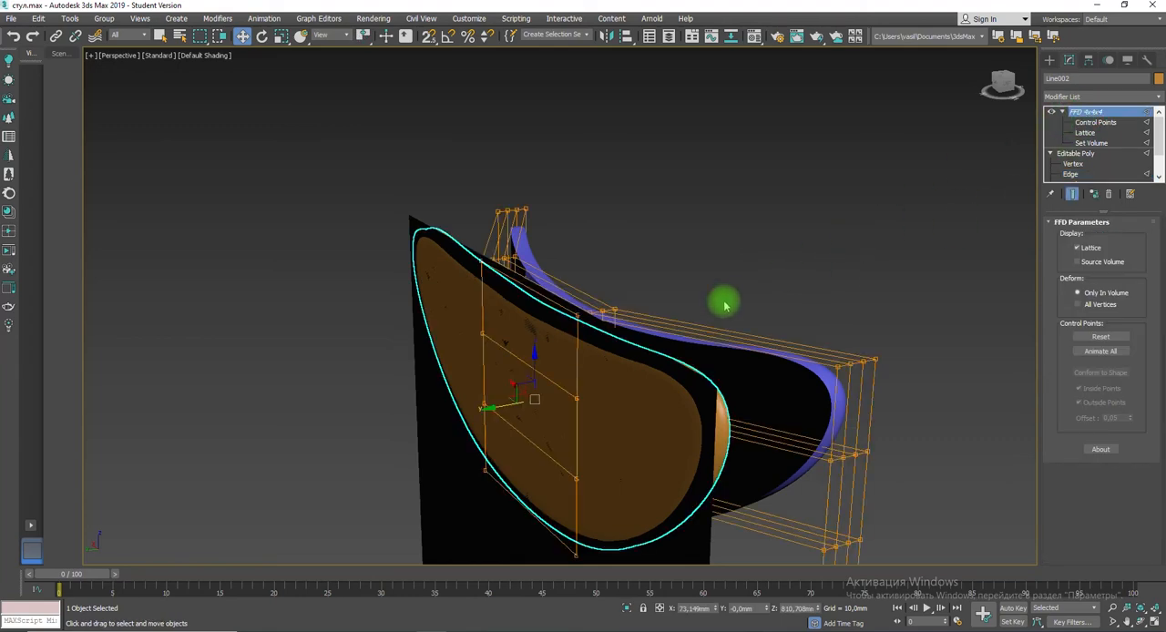
{"action": "middle_click_drag", "start_coordinate": [725, 306], "coordinate": [573, 387], "text": "alt"}
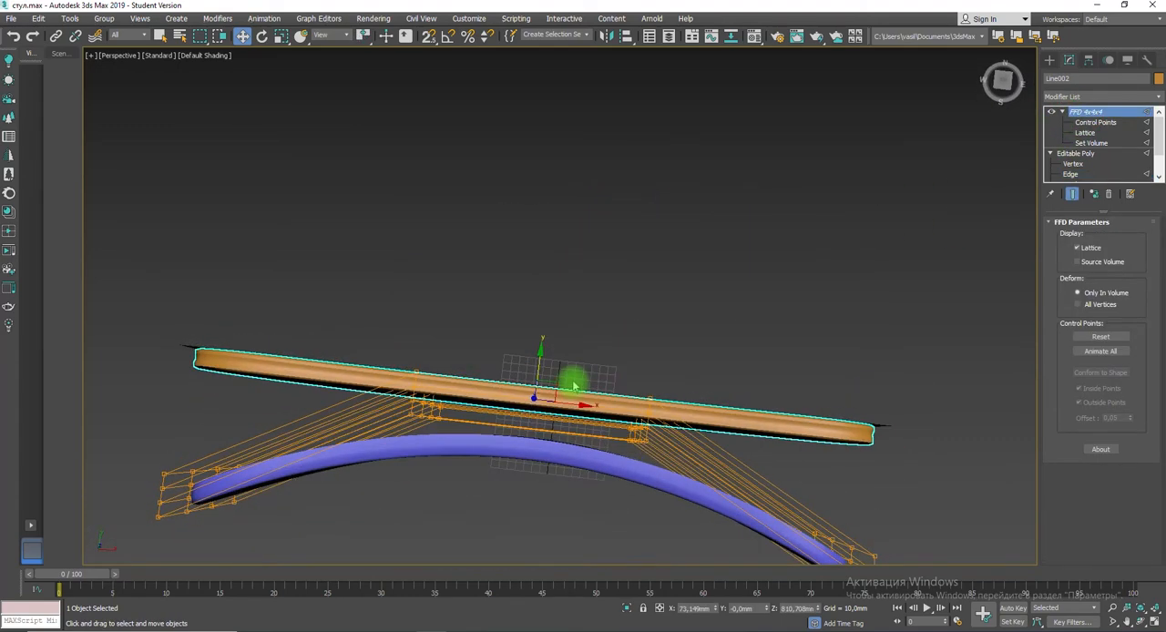
{"action": "left_click", "coordinate": [557, 350]}
{"action": "left_click", "coordinate": [474, 399]}
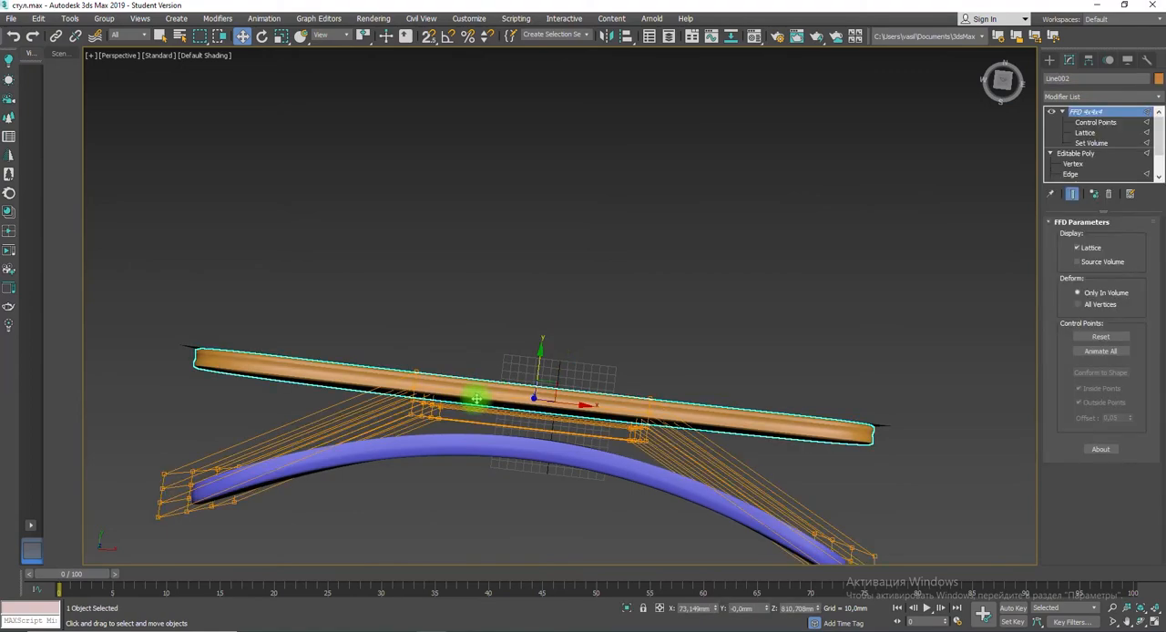
{"action": "mouse_move", "coordinate": [477, 385]}
{"action": "middle_mouse_down", "text": "alt"}
{"action": "mouse_move", "coordinate": [565, 409]}
{"action": "mouse_move", "coordinate": [555, 377]}
{"action": "mouse_move", "coordinate": [674, 315]}
{"action": "mouse_move", "coordinate": [679, 289]}
{"action": "mouse_move", "coordinate": [638, 356]}
{"action": "mouse_move", "coordinate": [515, 375]}
{"action": "middle_mouse_up", "text": "alt"}
{"action": "key", "text": "F3"}
{"action": "key", "text": "F3"}
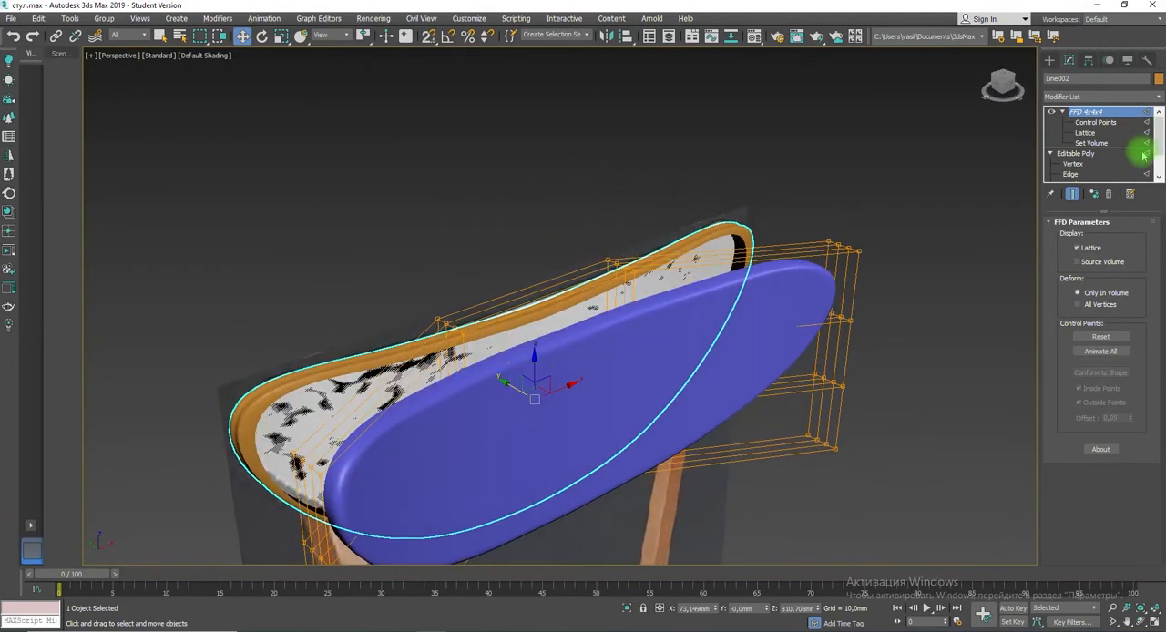
Step: Try removing the backrest's FFD modifier, and undo back through the groove and piping deletion to the unbent backrest, cushion and piping
{"action": "left_click", "coordinate": [1107, 194]}
{"action": "key", "text": "ctrl+z"}
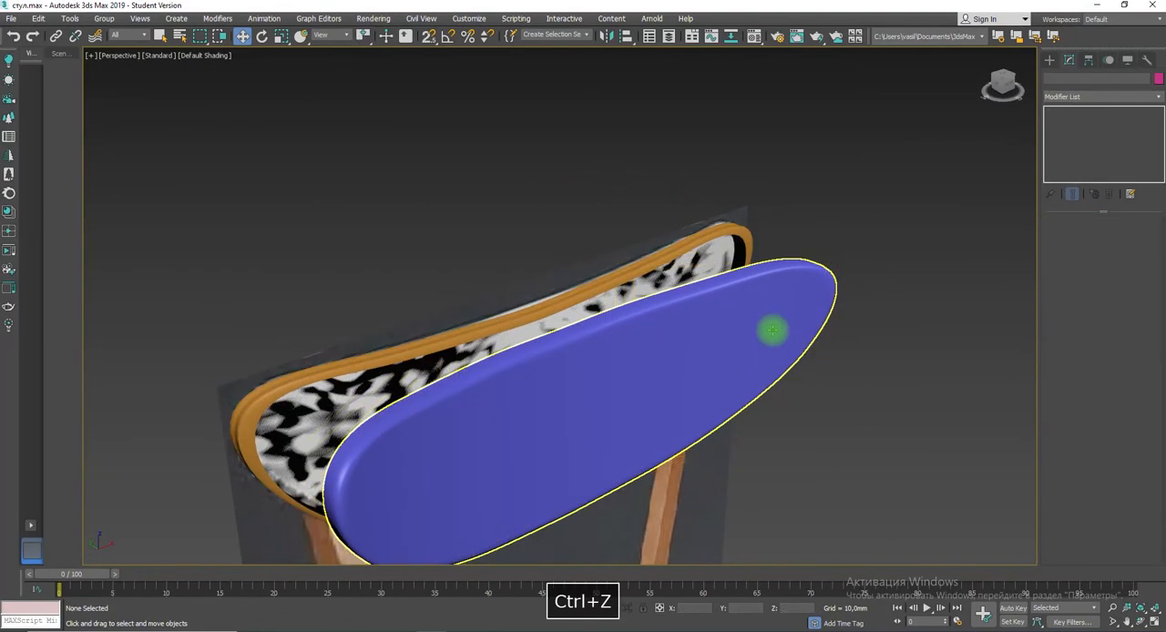
{"action": "key", "text": "ctrl+z"}
{"action": "key", "text": "ctrl+z"}
{"action": "key", "text": "ctrl+z"}
{"action": "key", "text": "ctrl+z"}
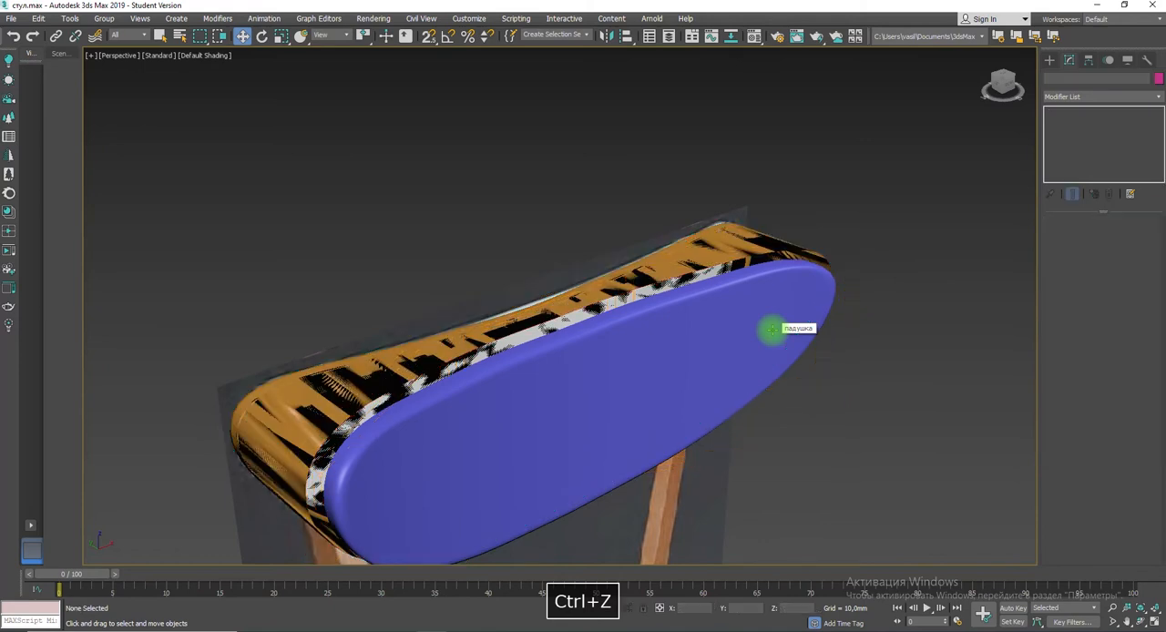
{"action": "key", "text": "ctrl+z"}
{"action": "key", "text": "ctrl+z"}
{"action": "key", "text": "ctrl+z"}
{"action": "key", "text": "ctrl+z"}
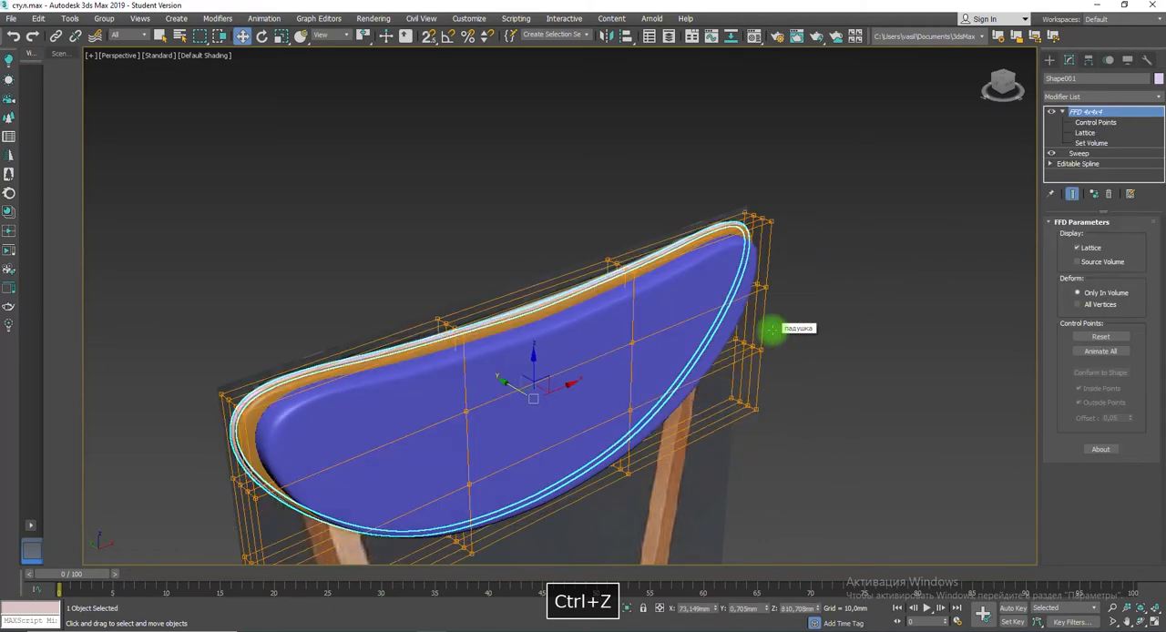
{"action": "key", "text": "ctrl+z"}
{"action": "key", "text": "ctrl+z"}
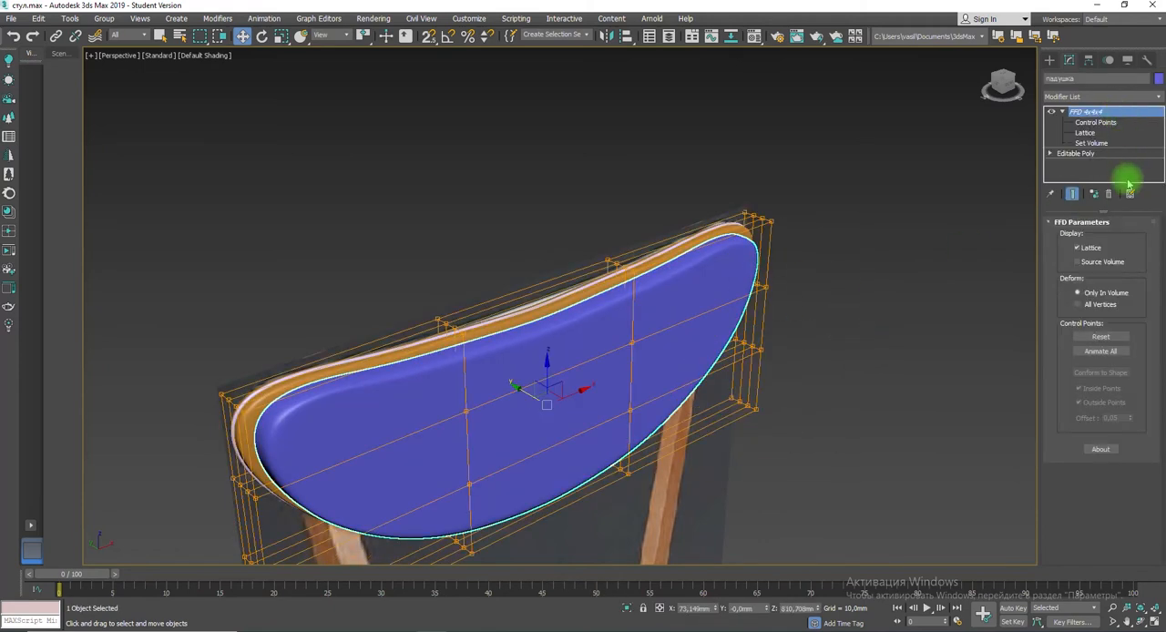
Step: Remove the FFD 4x4x4 modifier from the cushion, the piping and the backrest
{"action": "middle_click_drag", "start_coordinate": [596, 322], "coordinate": [538, 386], "text": "alt"}
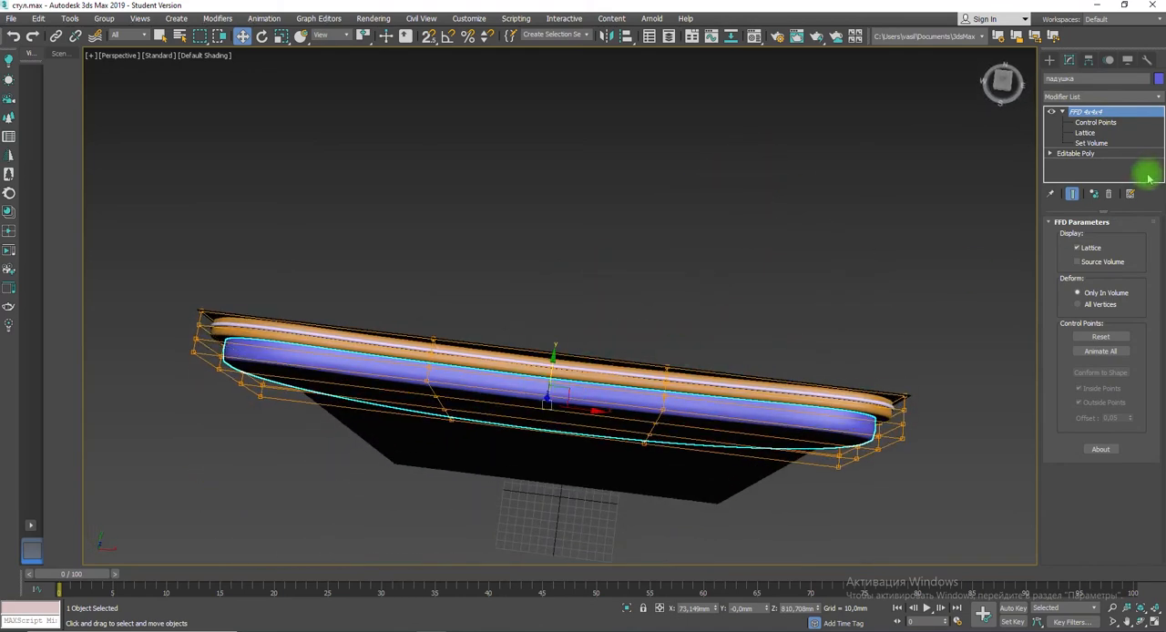
{"action": "left_click", "coordinate": [1106, 195]}
{"action": "left_click", "coordinate": [662, 326]}
{"action": "left_click", "coordinate": [609, 371]}
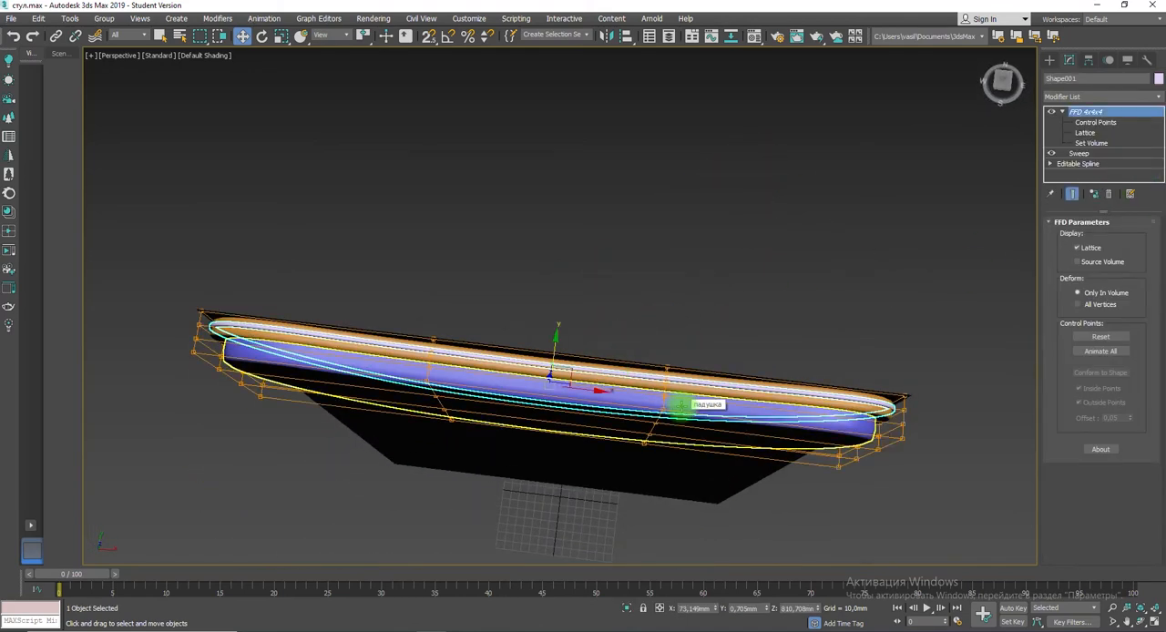
{"action": "left_click", "coordinate": [1108, 193]}
{"action": "left_click", "coordinate": [553, 390]}
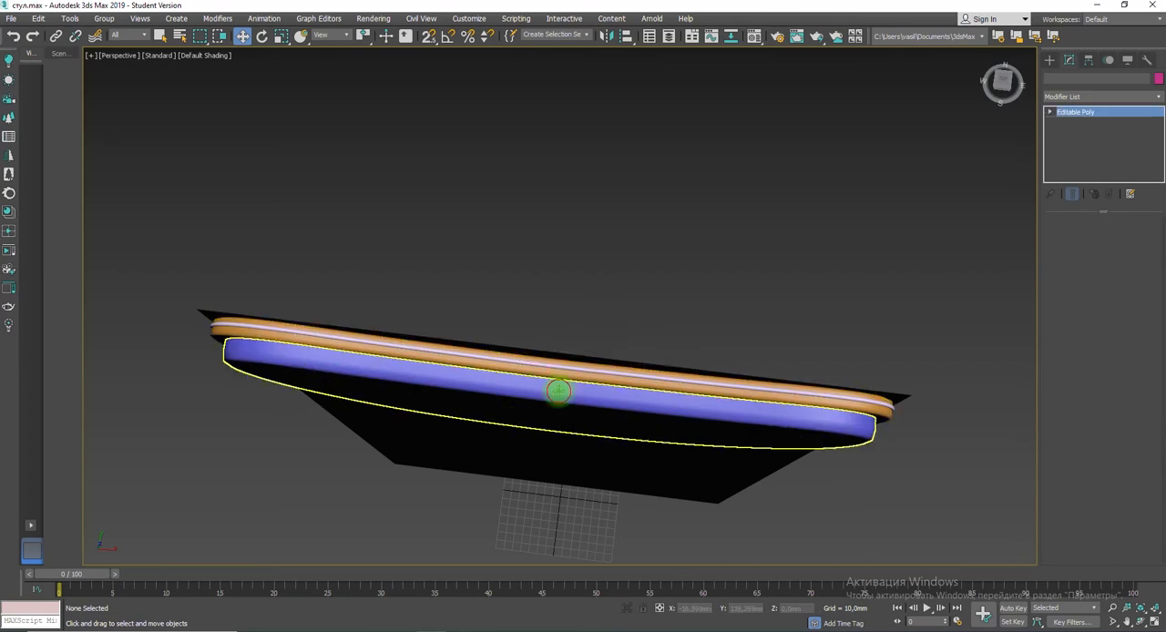
{"action": "left_click", "coordinate": [592, 377]}
{"action": "left_click", "coordinate": [1109, 193]}
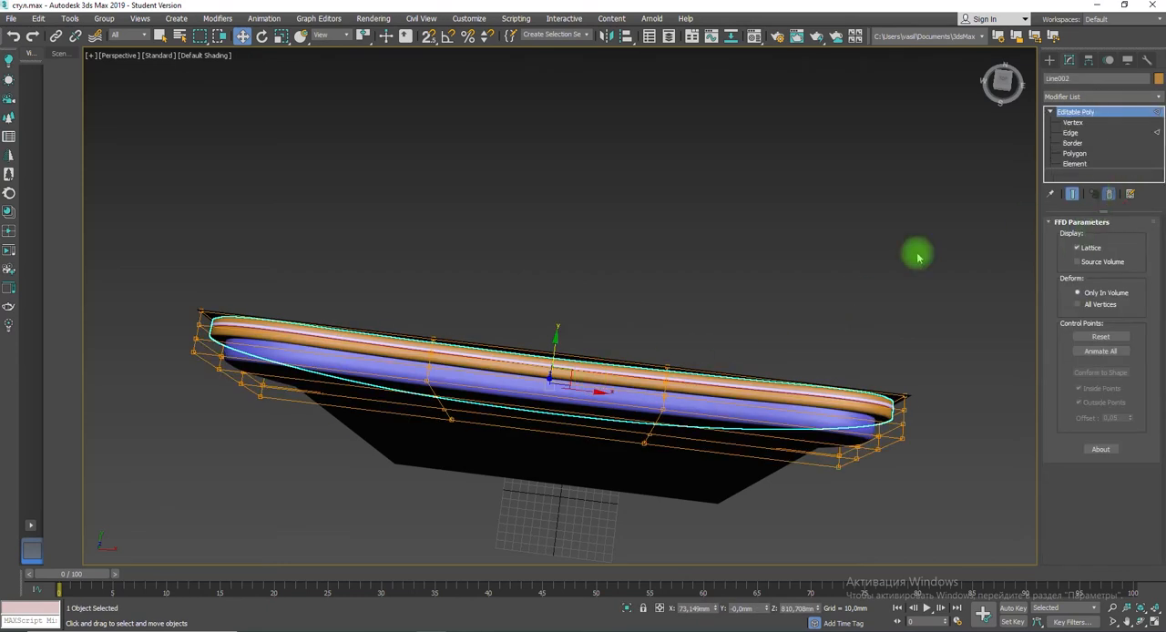
{"action": "key", "text": "2"}
{"action": "key", "text": "Delete"}
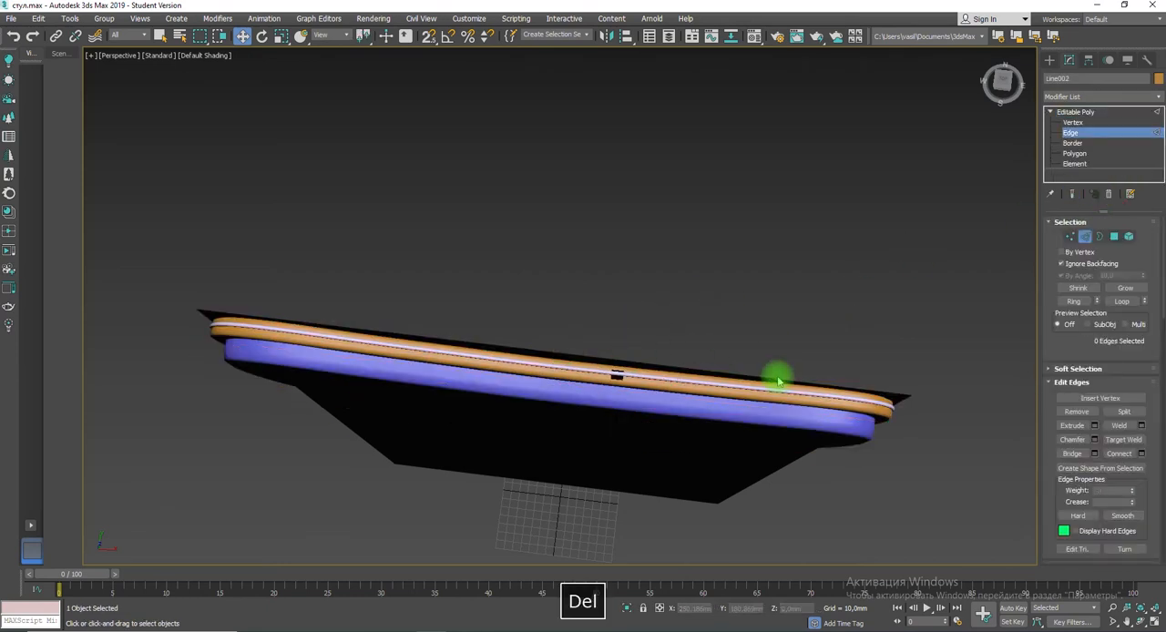
{"action": "key", "text": "ctrl+z"}
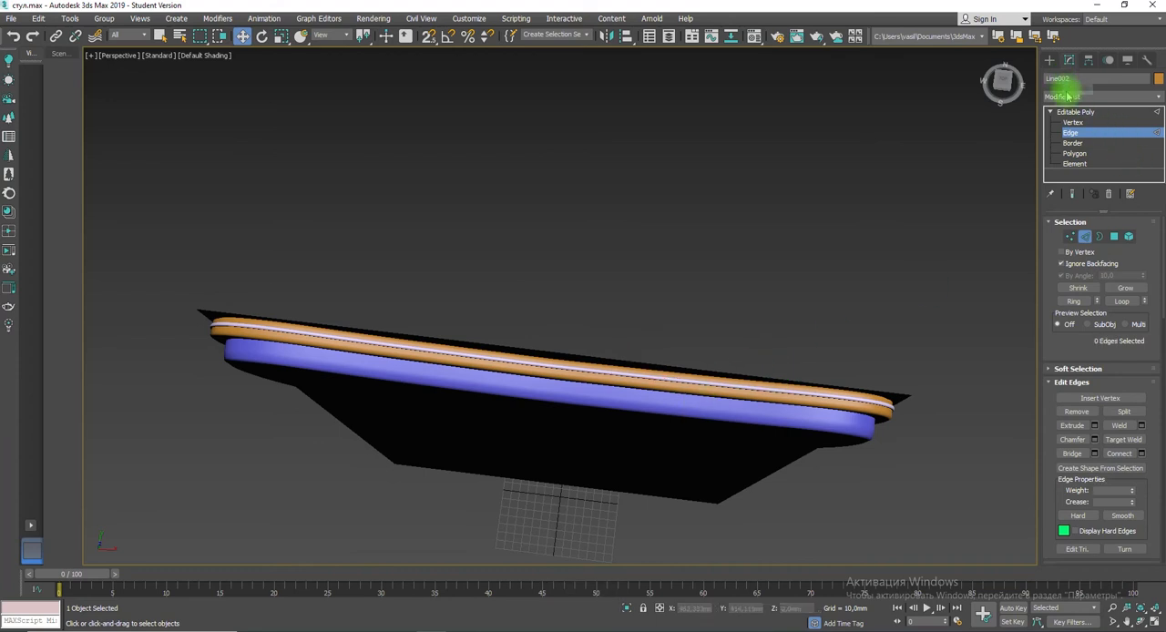
Step: Delete the swept piping from the straight backrest's rim
{"action": "left_click", "coordinate": [1050, 61]}
{"action": "left_click", "coordinate": [700, 384]}
{"action": "key", "text": "Delete"}
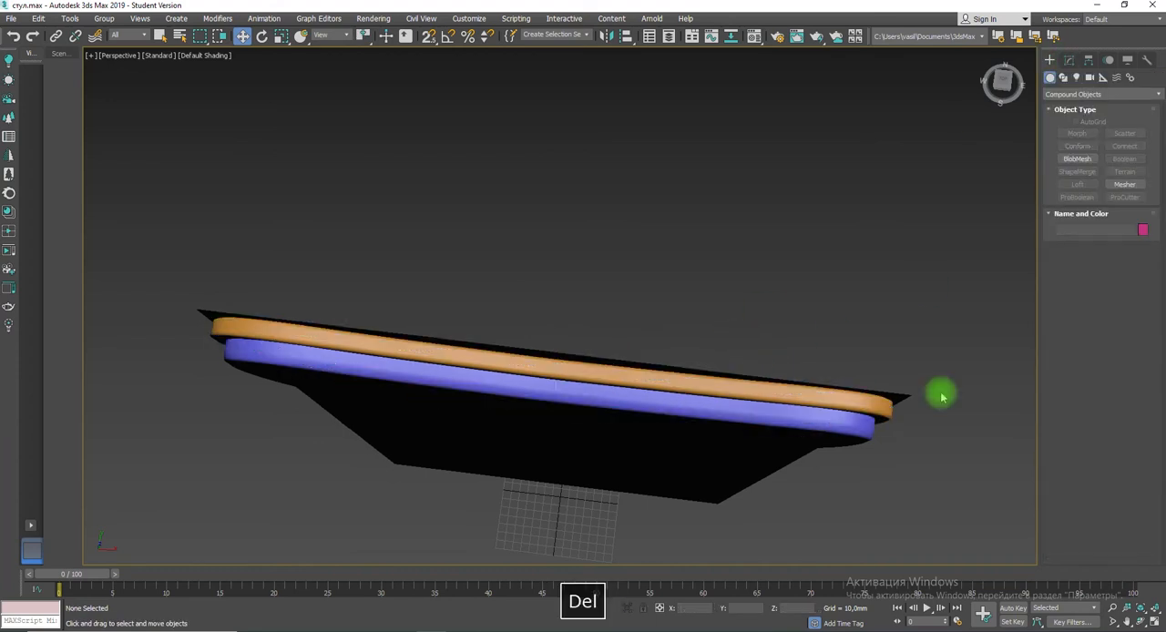
Step: Apply one FFD 4x4x4 modifier to the backrest, cushion and reference plane together and enter its control points
{"action": "left_click_drag", "start_coordinate": [532, 336], "coordinate": [625, 443]}
{"action": "left_click", "coordinate": [1068, 61]}
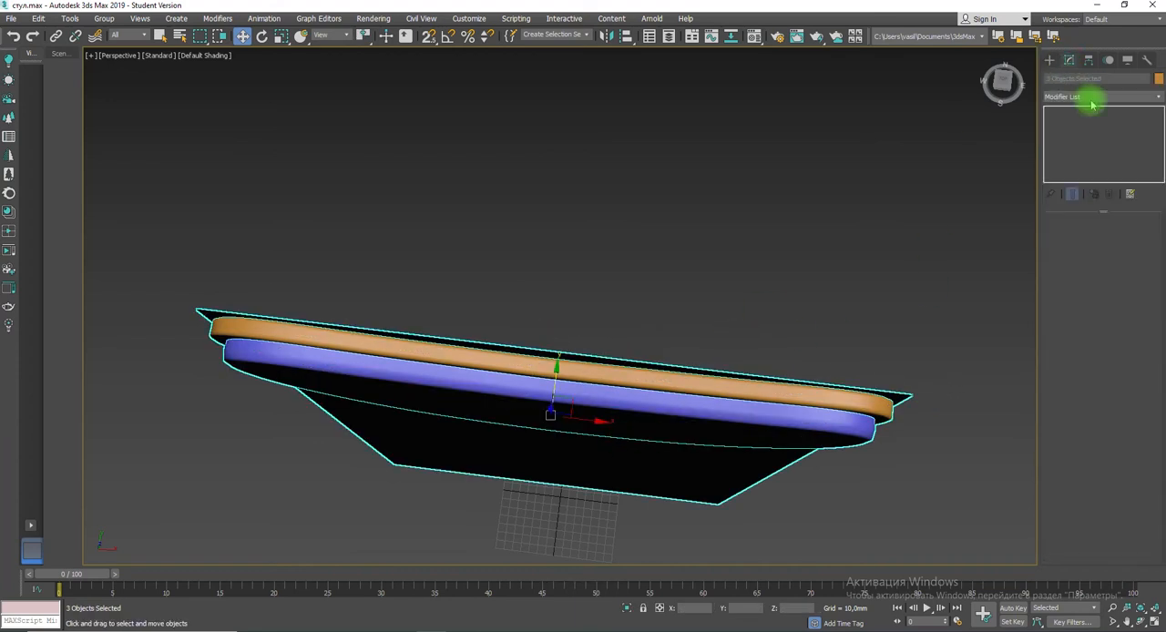
{"action": "left_click", "coordinate": [1092, 98]}
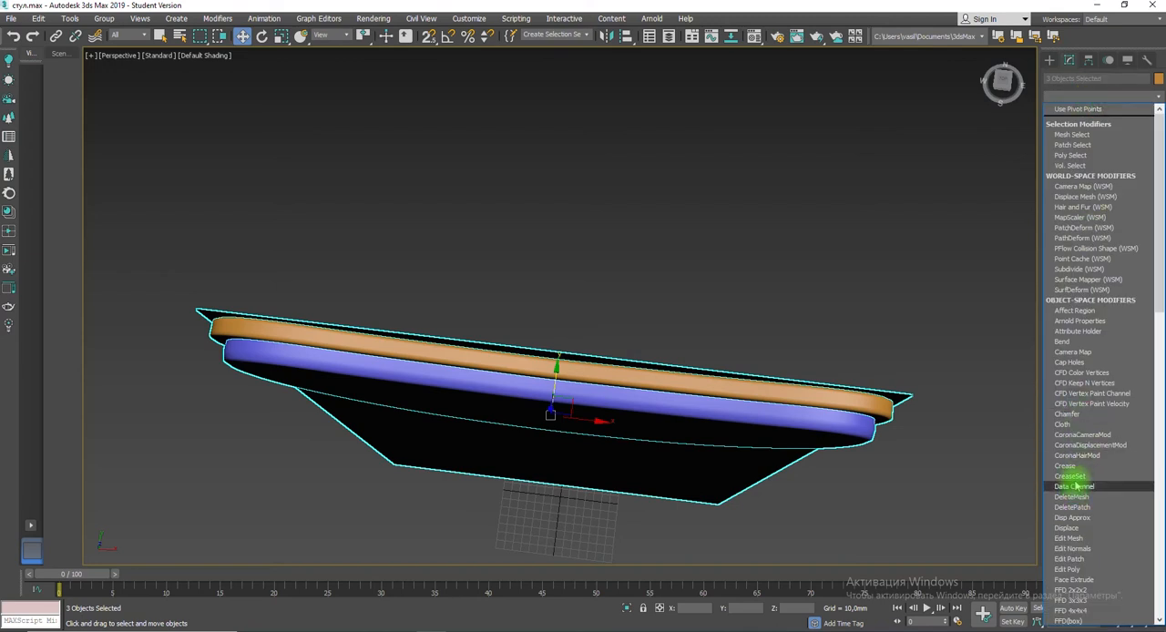
{"action": "scroll", "coordinate": [1071, 391], "scroll_direction": "down", "scroll_amount": 5}
{"action": "left_click", "coordinate": [1070, 461]}
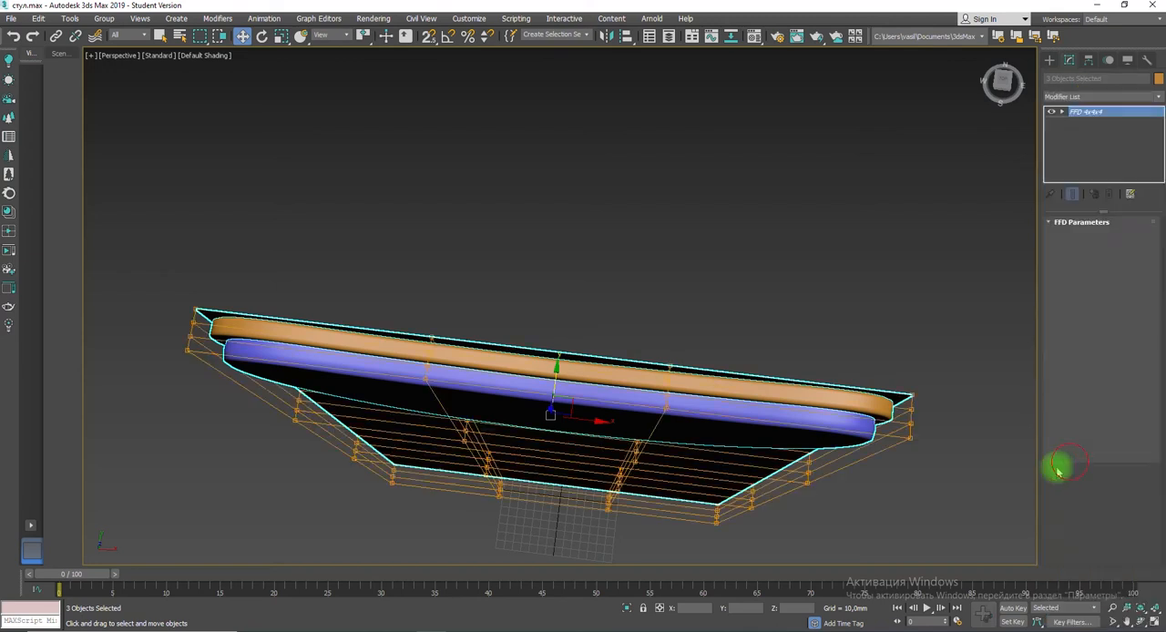
{"action": "left_click", "coordinate": [1061, 113]}
{"action": "left_click", "coordinate": [1091, 122]}
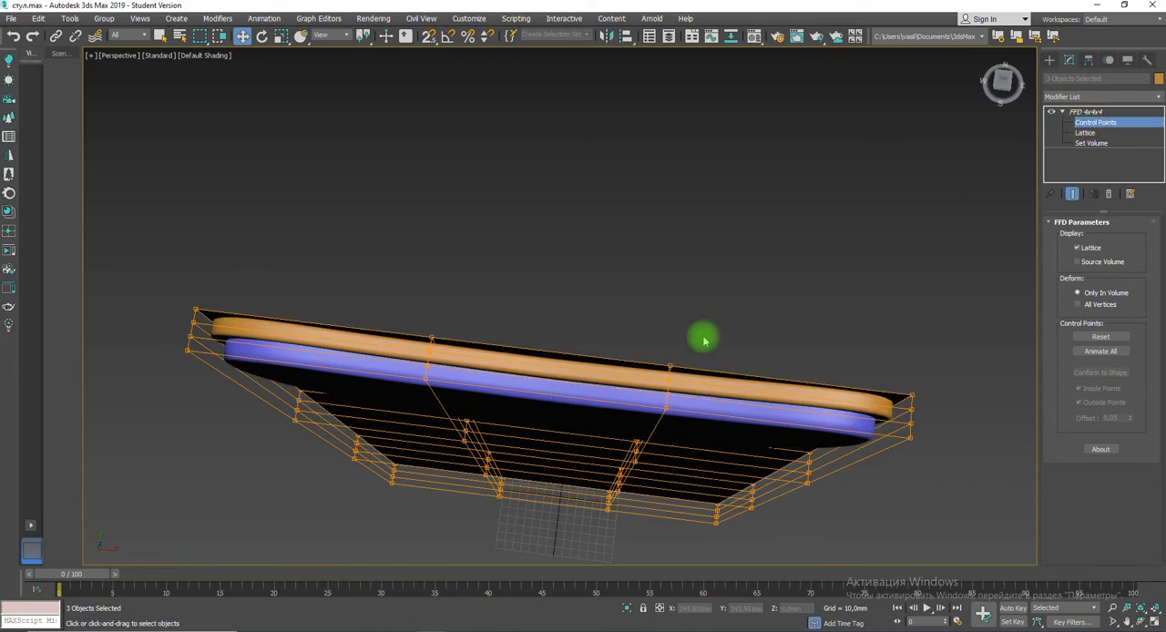
Step: Bend the backrest, cushion and reference plane by moving both outer ends of the shared lattice along negative Y
{"action": "key", "text": "alt+w"}
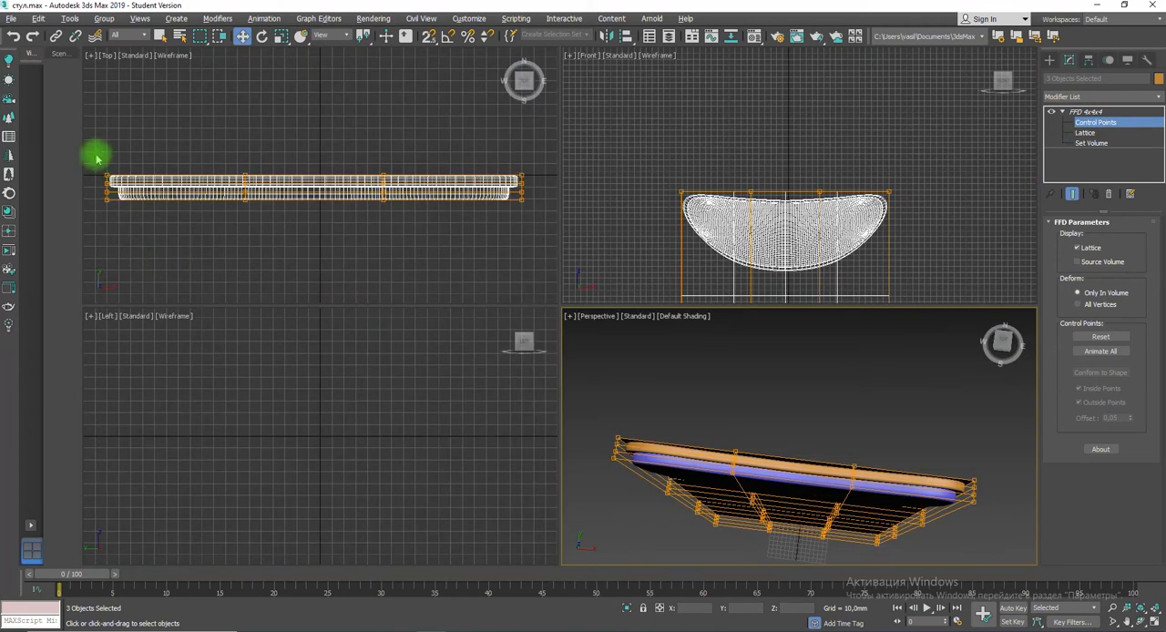
{"action": "left_click_drag", "start_coordinate": [97, 157], "coordinate": [131, 221]}
{"action": "left_click_drag", "start_coordinate": [538, 158], "coordinate": [448, 222], "text": "ctrl"}
{"action": "left_click_drag", "start_coordinate": [313, 137], "coordinate": [302, 224]}
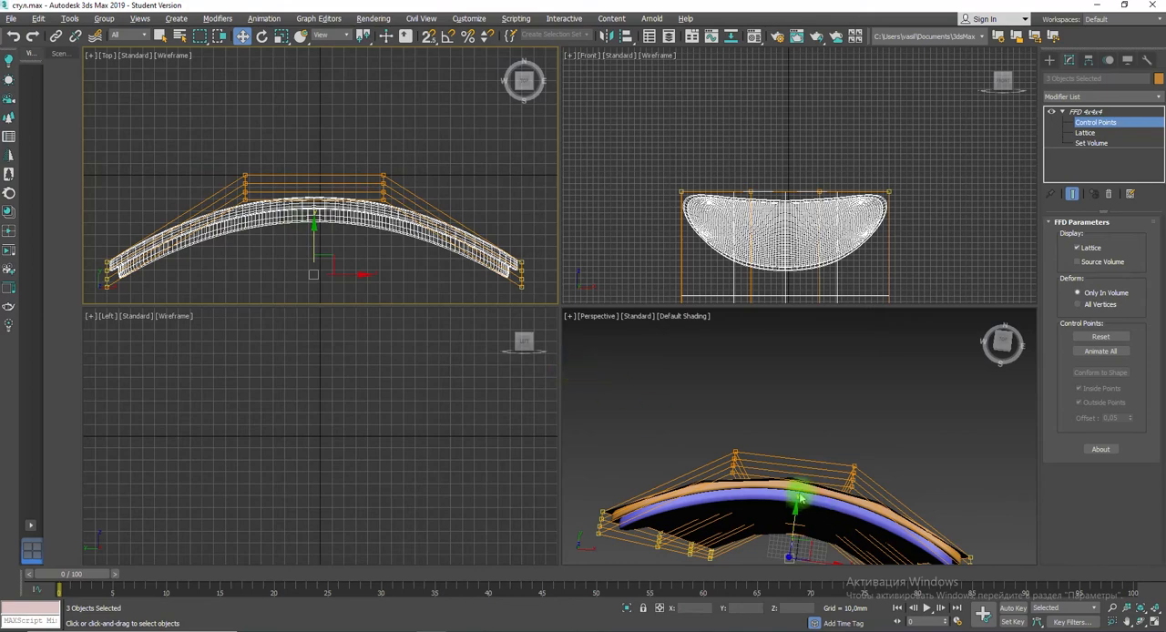
{"action": "middle_click_drag", "start_coordinate": [799, 499], "coordinate": [900, 440], "text": "alt"}
{"action": "middle_click_drag", "start_coordinate": [965, 421], "coordinate": [840, 447], "text": "alt"}
{"action": "left_click", "coordinate": [902, 442]}
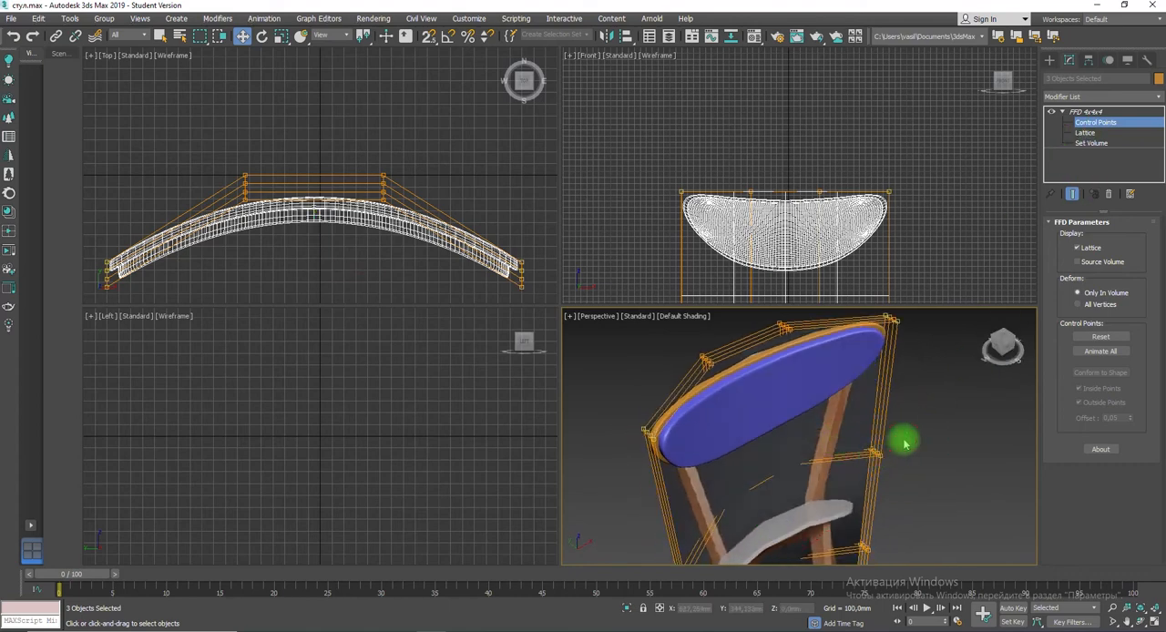
Step: Undo the bend and the FFD modifier shared with the reference plane
{"action": "key", "text": "ctrl+z"}
{"action": "key", "text": "ctrl+z"}
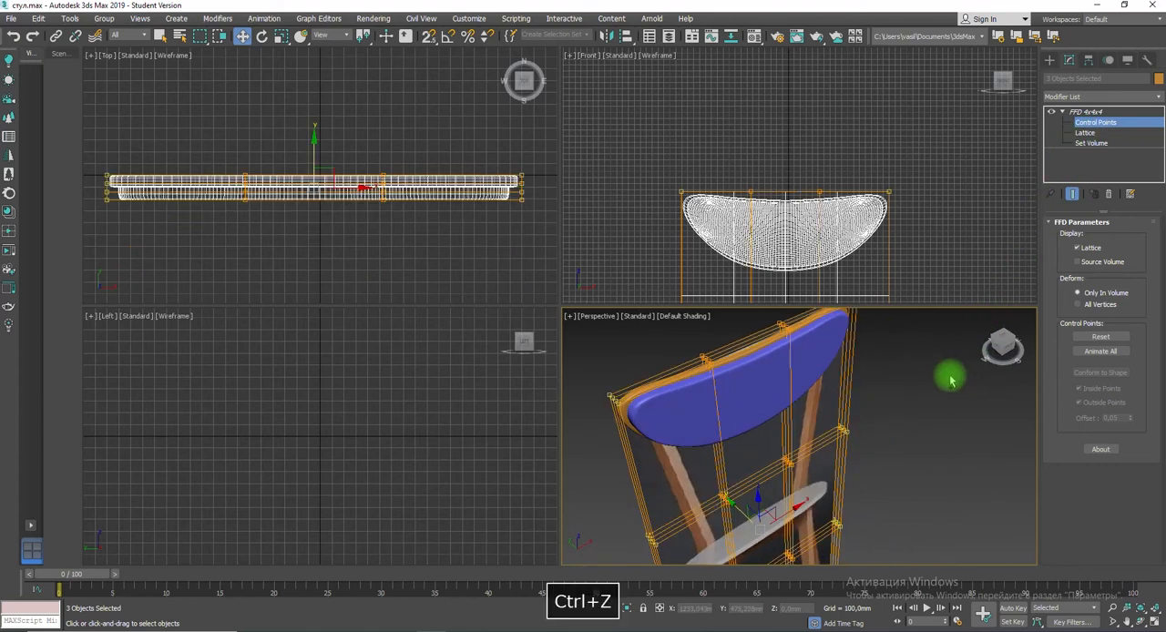
{"action": "key", "text": "ctrl+z"}
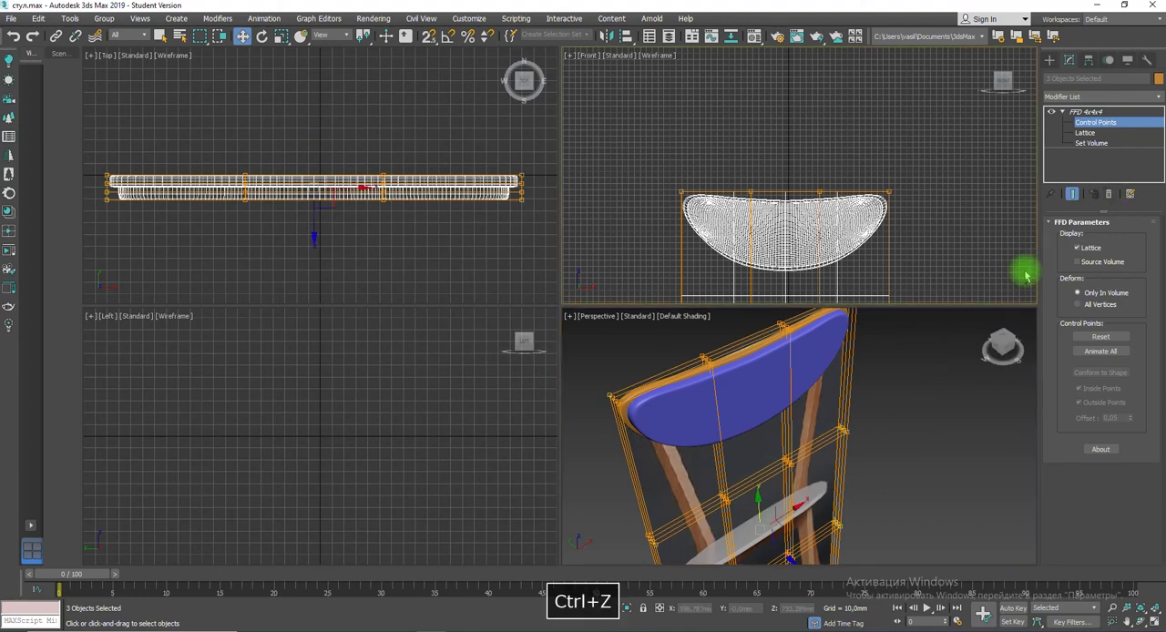
{"action": "key", "text": "ctrl+z"}
Step: Apply a shared FFD 4x4x4 modifier to only the backrest and cushion and enter its control points
{"action": "left_click", "coordinate": [885, 372]}
{"action": "left_click", "coordinate": [765, 348]}
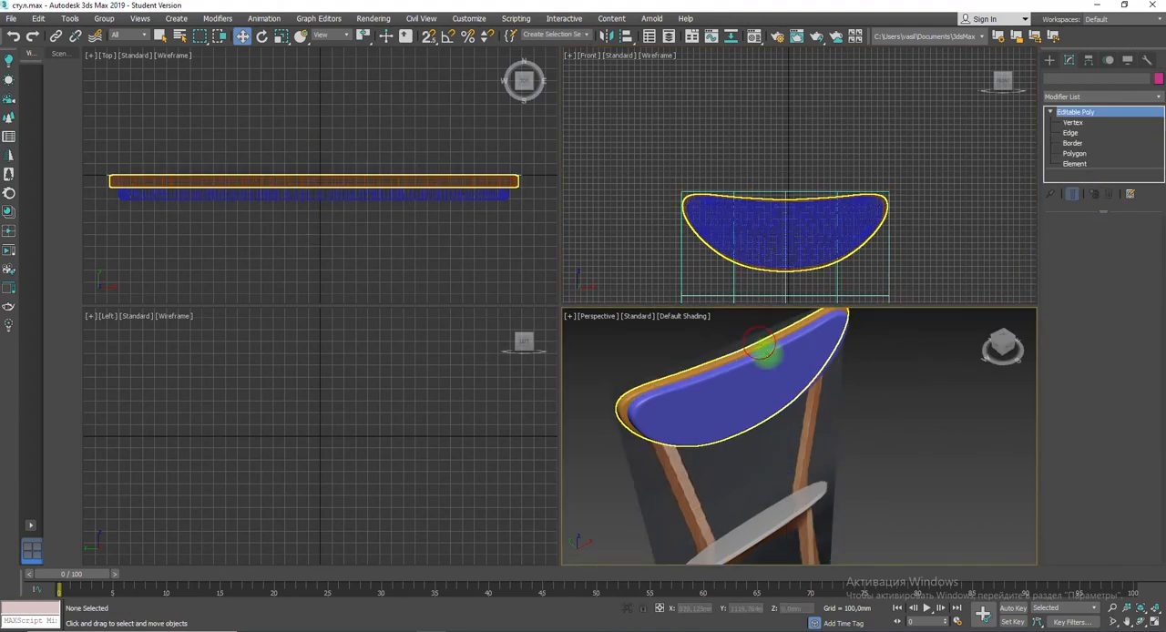
{"action": "left_click", "coordinate": [774, 369], "text": "ctrl"}
{"action": "left_click", "coordinate": [1108, 97]}
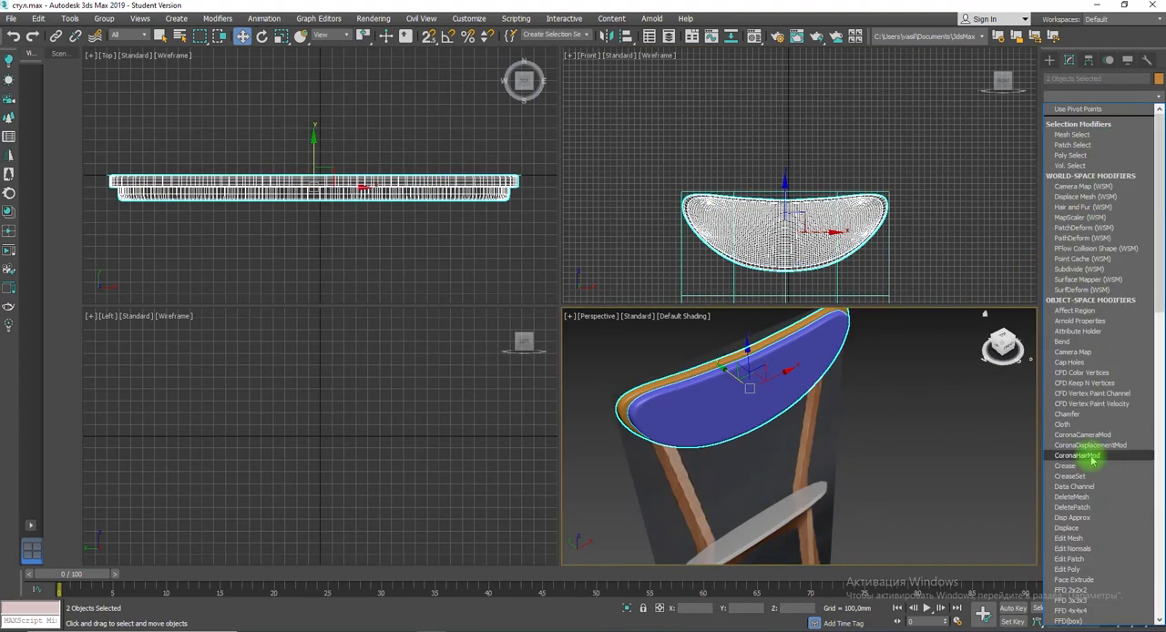
{"action": "scroll", "coordinate": [1090, 428], "scroll_direction": "down", "scroll_amount": 5}
{"action": "left_click", "coordinate": [1083, 398]}
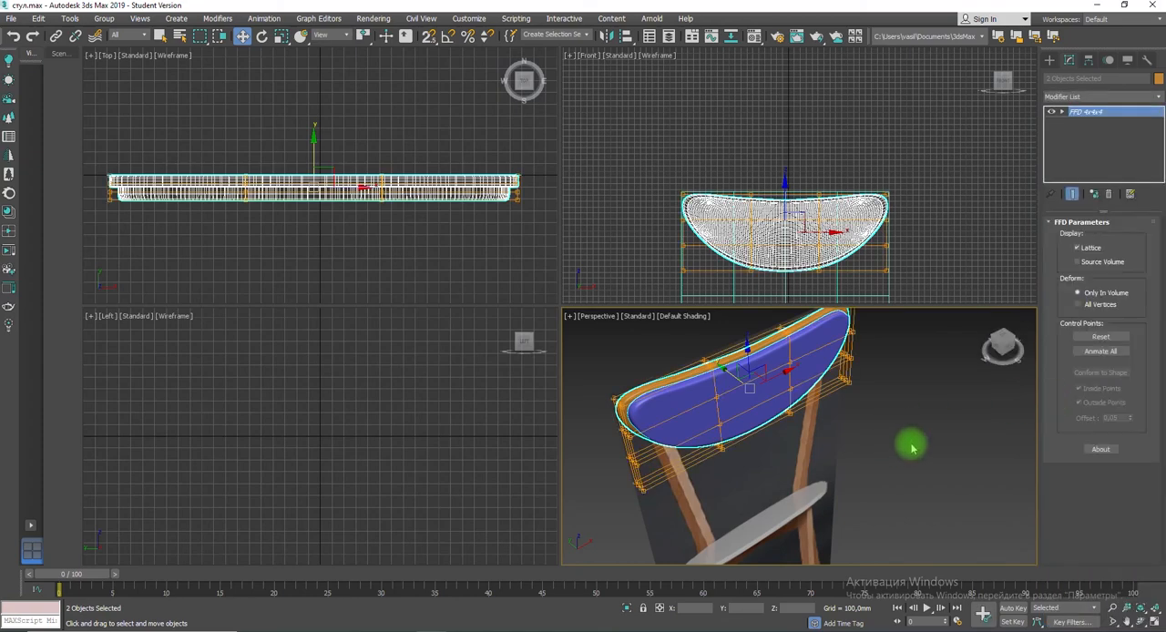
{"action": "left_click", "coordinate": [1080, 126]}
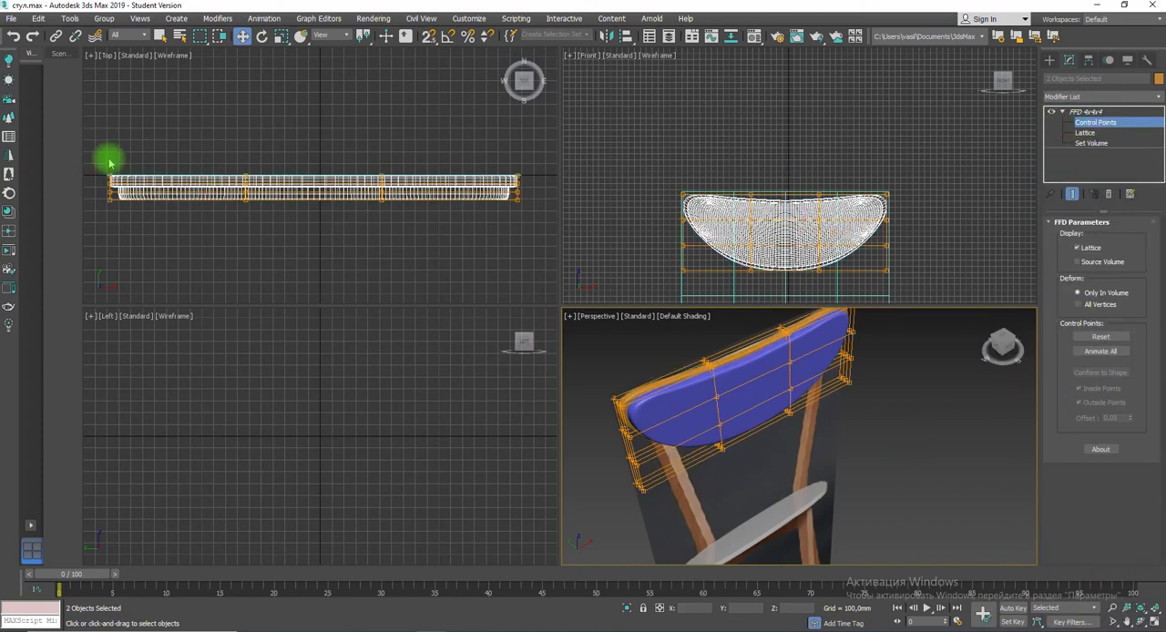
Step: Curve the backrest and cushion by moving both outer columns of lattice points along negative Y, and deselect them
{"action": "left_click_drag", "start_coordinate": [110, 155], "coordinate": [155, 231]}
{"action": "left_click_drag", "start_coordinate": [544, 252], "coordinate": [544, 252], "text": "ctrl"}
{"action": "left_click_drag", "start_coordinate": [311, 136], "coordinate": [304, 237]}
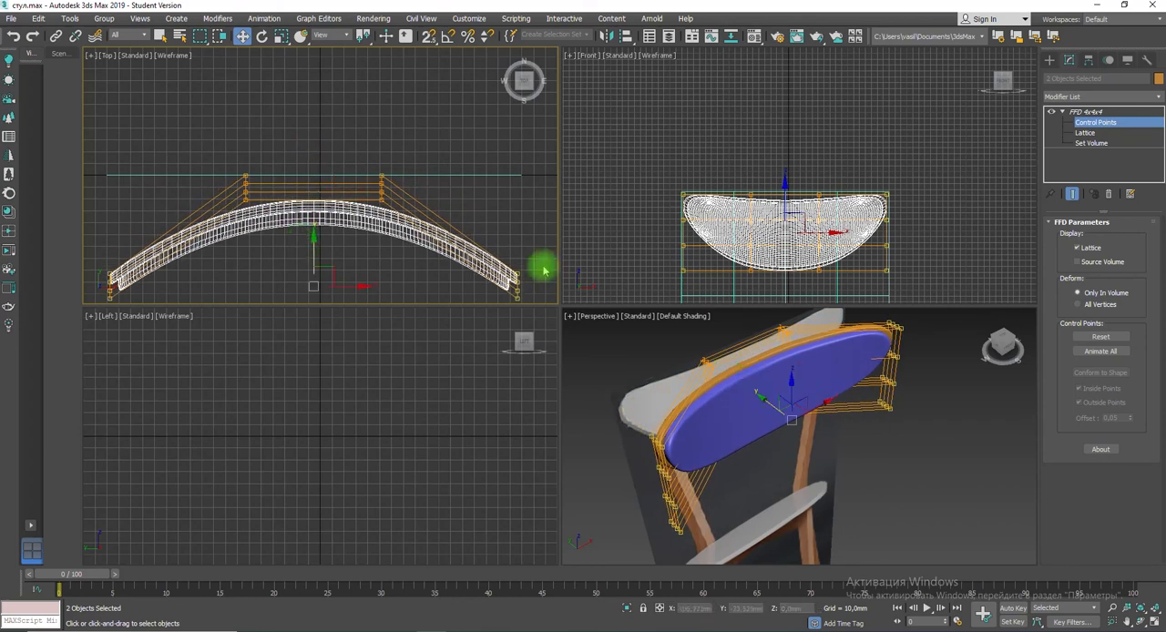
{"action": "left_click", "coordinate": [1050, 58]}
{"action": "left_click", "coordinate": [508, 216]}
Step: Leave the lattice control points and convert the curved backrest to an Editable Poly
{"action": "left_click", "coordinate": [1067, 62]}
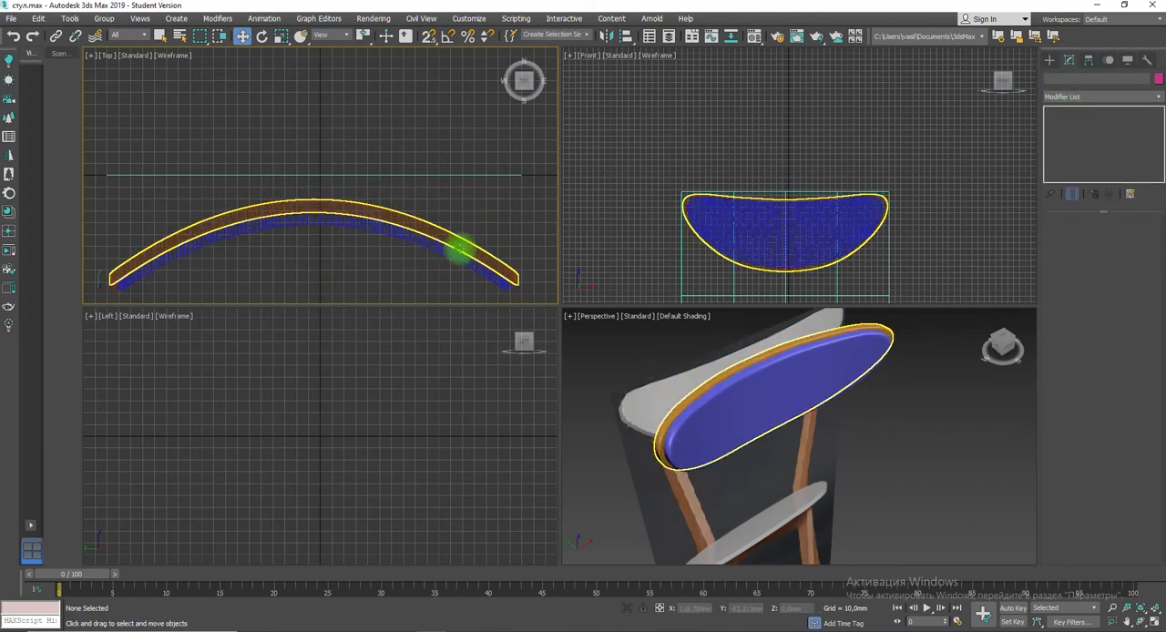
{"action": "right_click", "coordinate": [460, 250]}
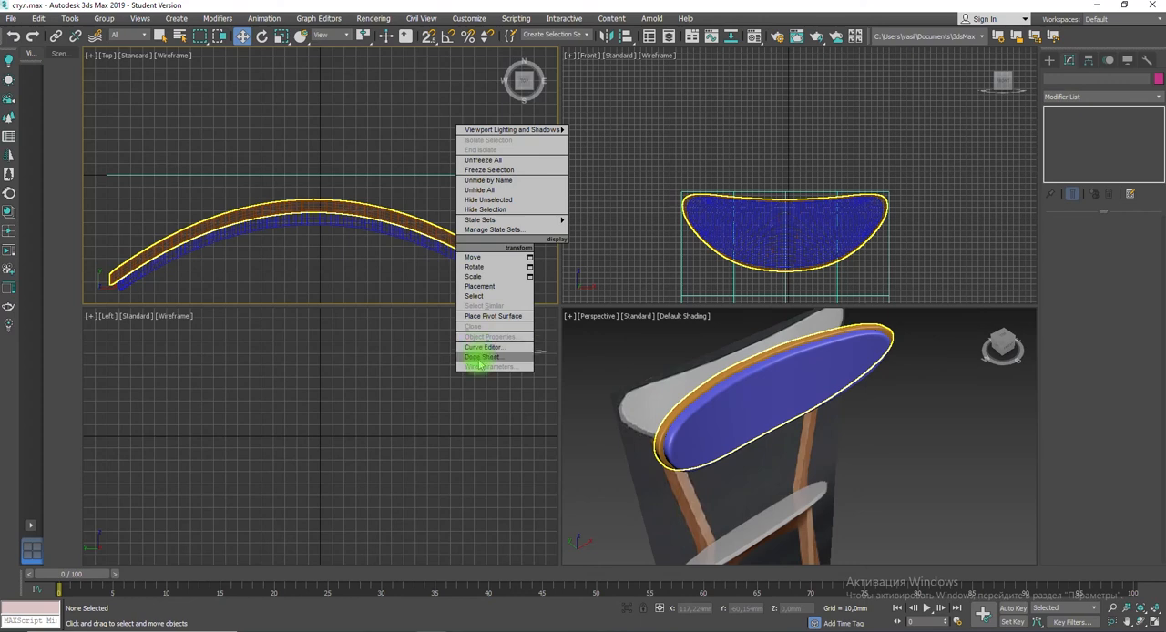
{"action": "left_click", "coordinate": [370, 208]}
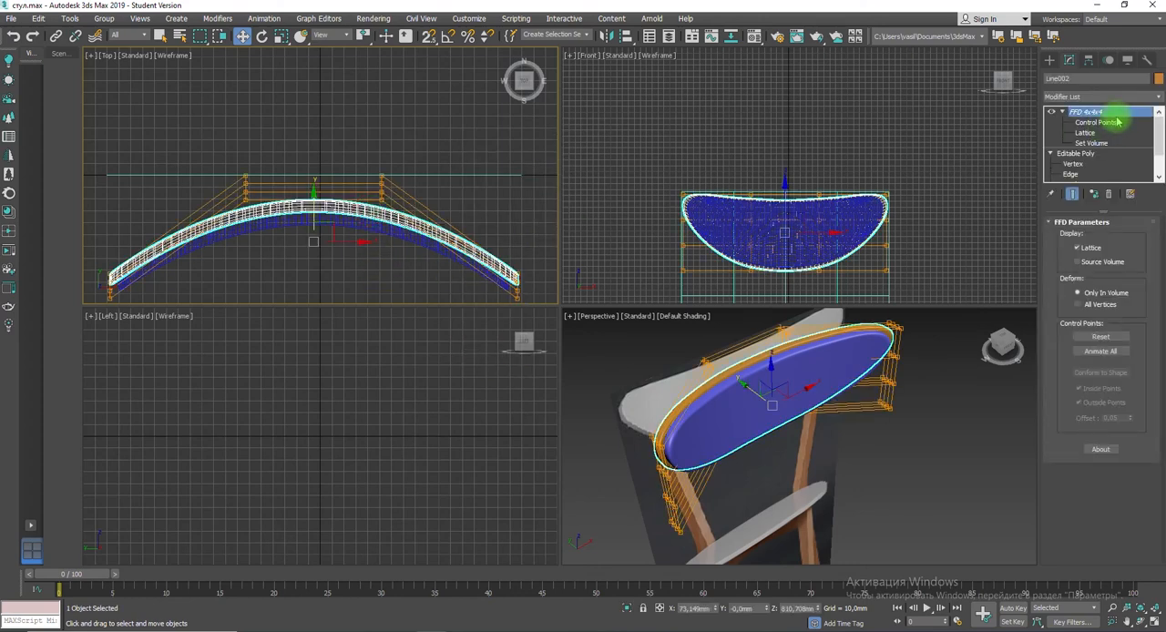
{"action": "right_click", "coordinate": [421, 228]}
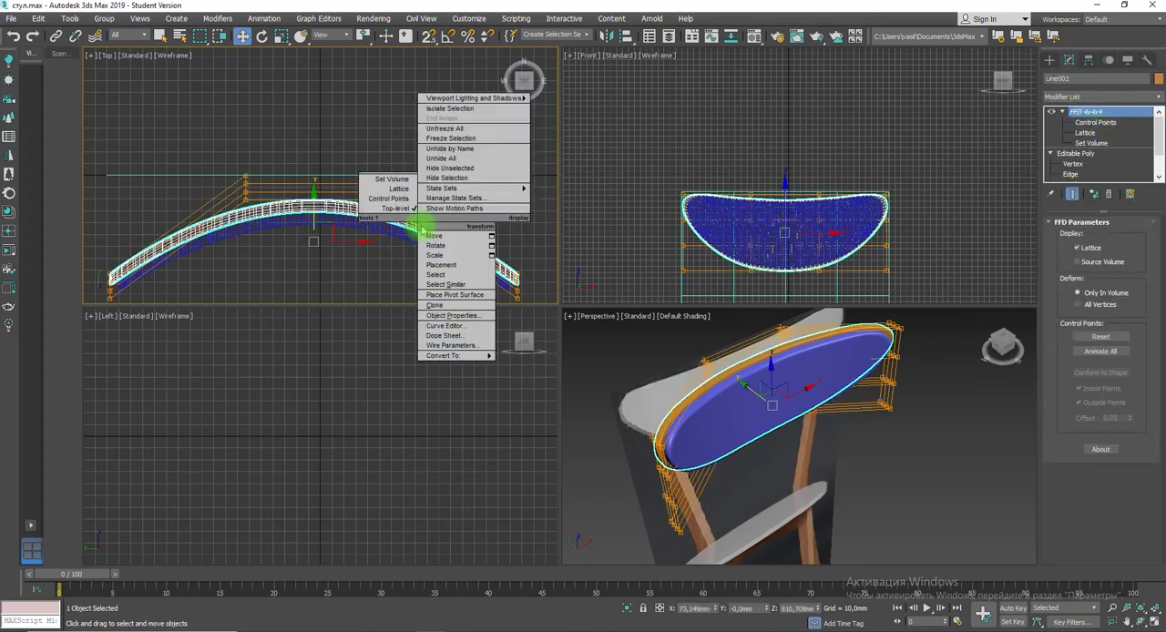
{"action": "mouse_move", "coordinate": [464, 358]}
{"action": "left_click", "coordinate": [530, 366]}
Step: Convert the curved cushion to an Editable Poly
{"action": "left_click", "coordinate": [380, 229]}
{"action": "right_click", "coordinate": [381, 229]}
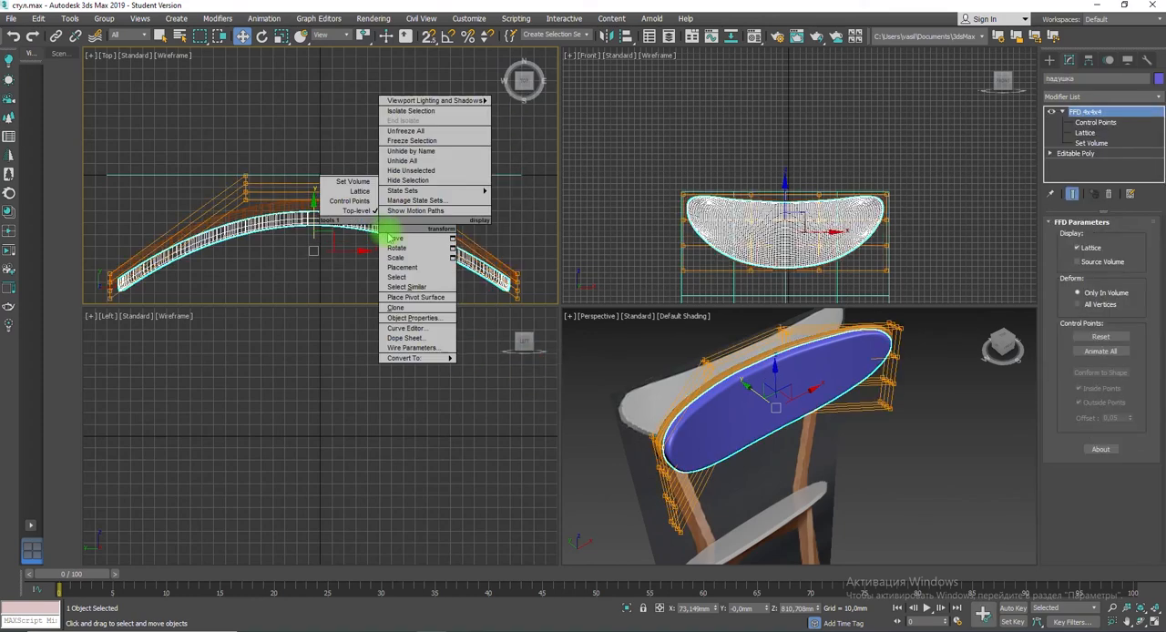
{"action": "mouse_move", "coordinate": [422, 359]}
{"action": "left_click", "coordinate": [497, 368]}
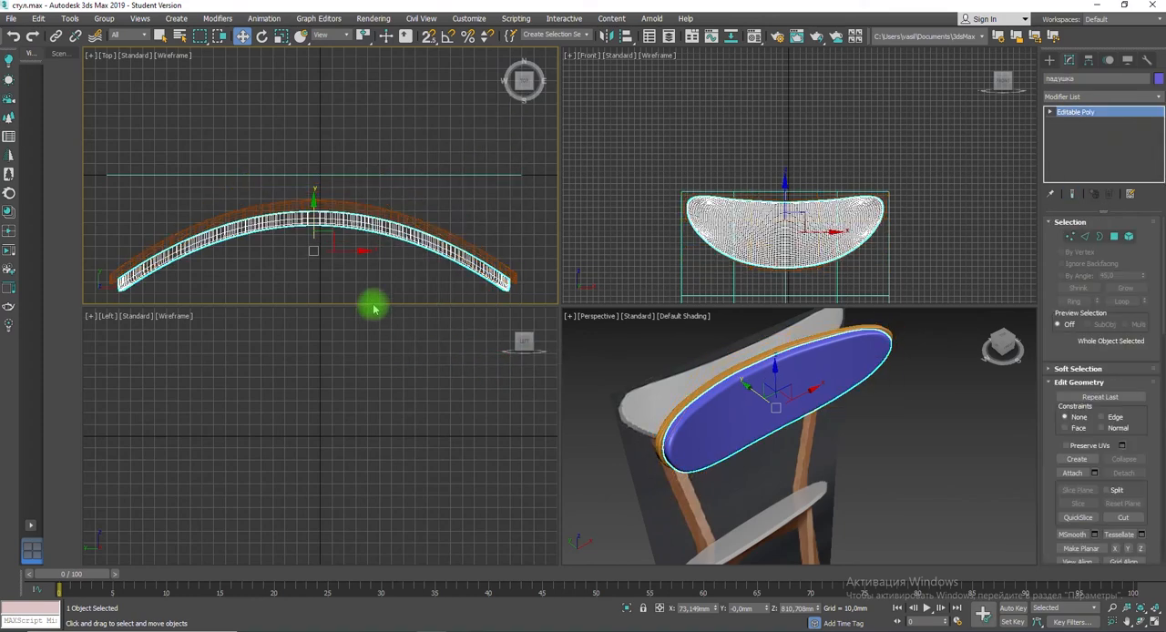
Step: Extrude the edge loop along the middle of the backrest's rim inward, with a height of about -0.648 mm and a width of 3 mm
{"action": "left_click", "coordinate": [697, 392]}
{"action": "key", "text": "F3"}
{"action": "scroll", "coordinate": [744, 375], "scroll_direction": "up", "scroll_amount": 5}
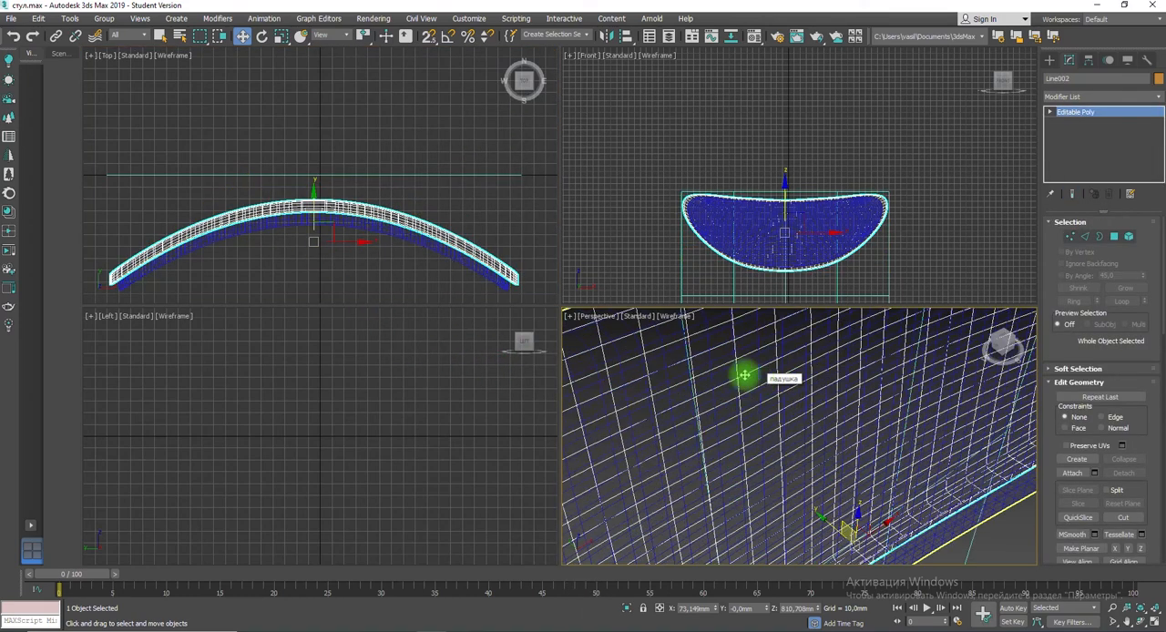
{"action": "middle_click_drag", "start_coordinate": [744, 375], "coordinate": [898, 528]}
{"action": "left_click", "coordinate": [1084, 235]}
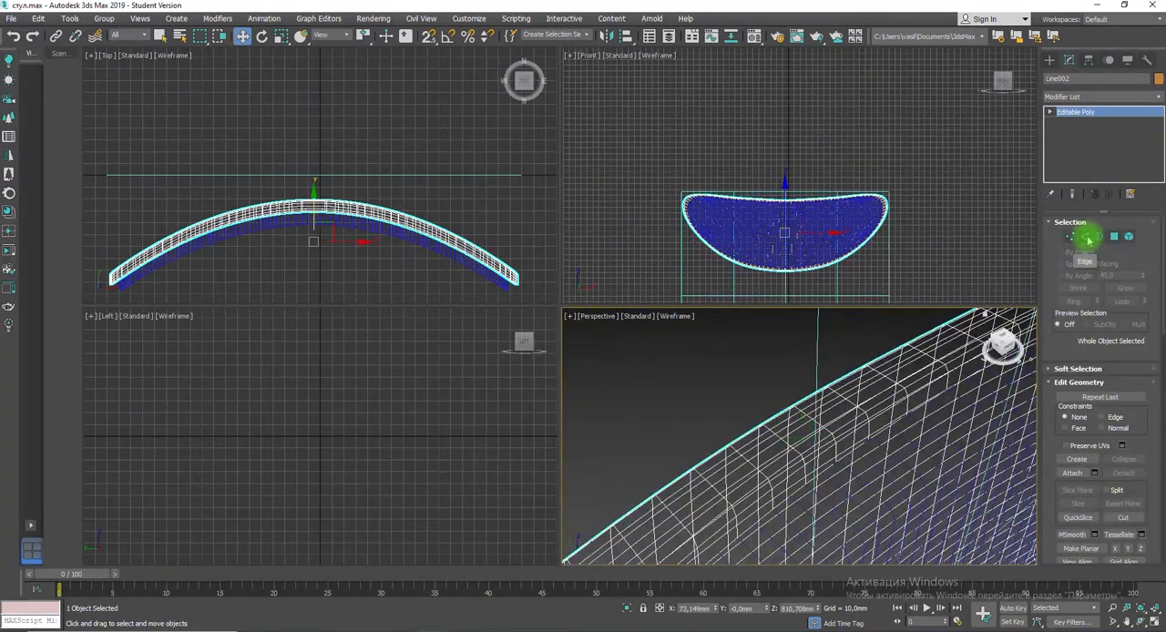
{"action": "left_click", "coordinate": [761, 448]}
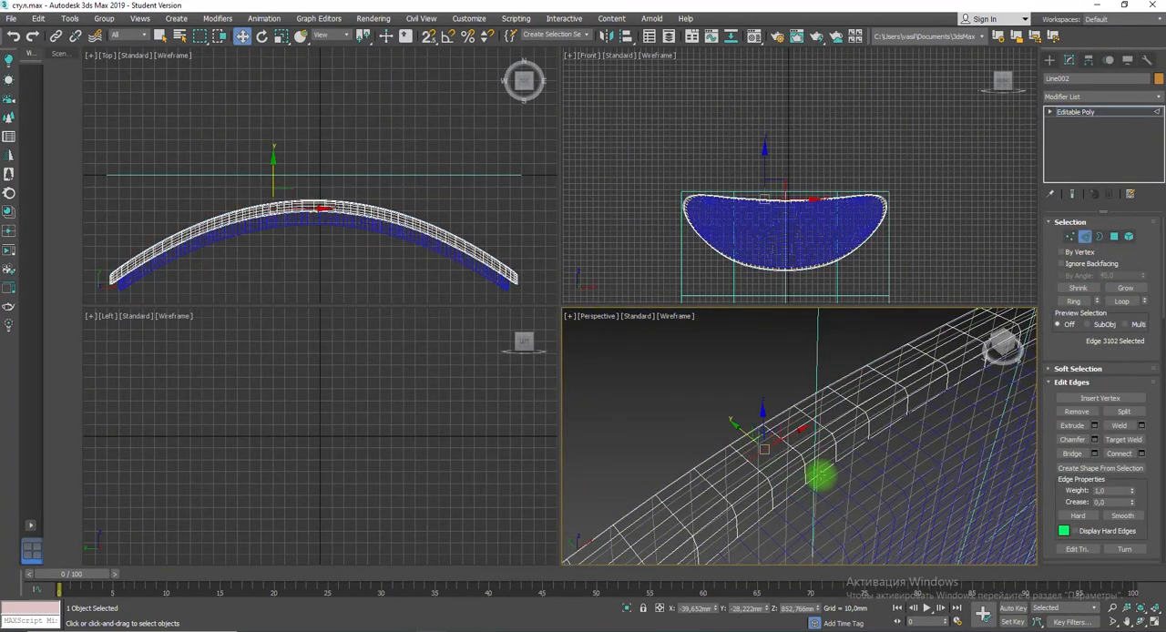
{"action": "left_click", "coordinate": [1123, 302]}
{"action": "left_click", "coordinate": [1093, 425]}
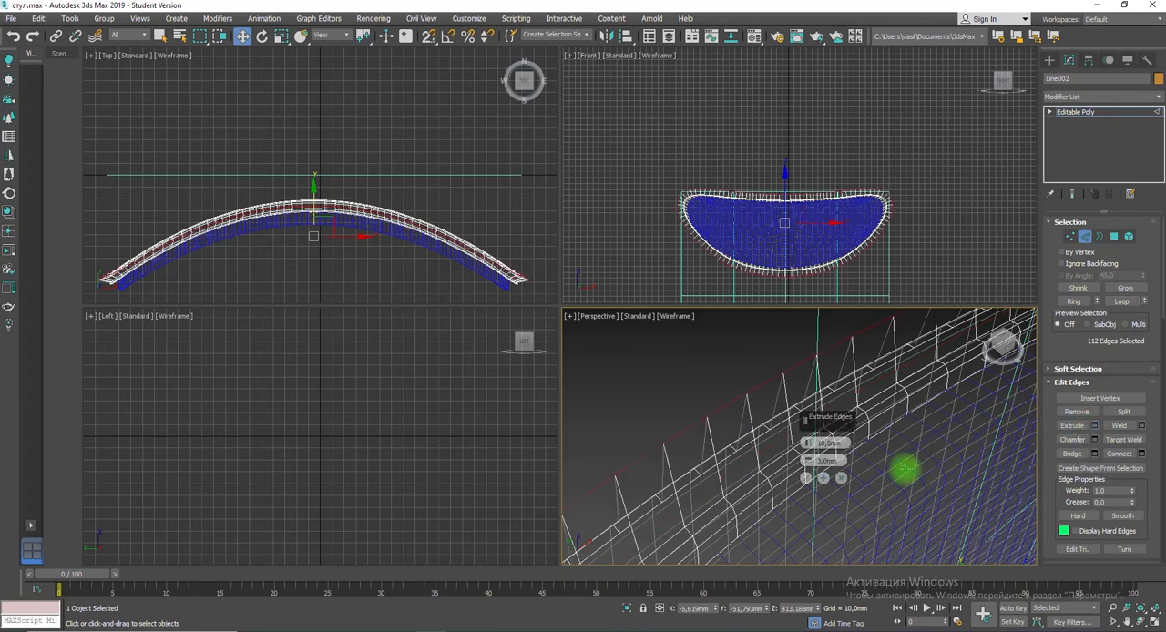
{"action": "left_click_drag", "start_coordinate": [806, 443], "coordinate": [809, 478]}
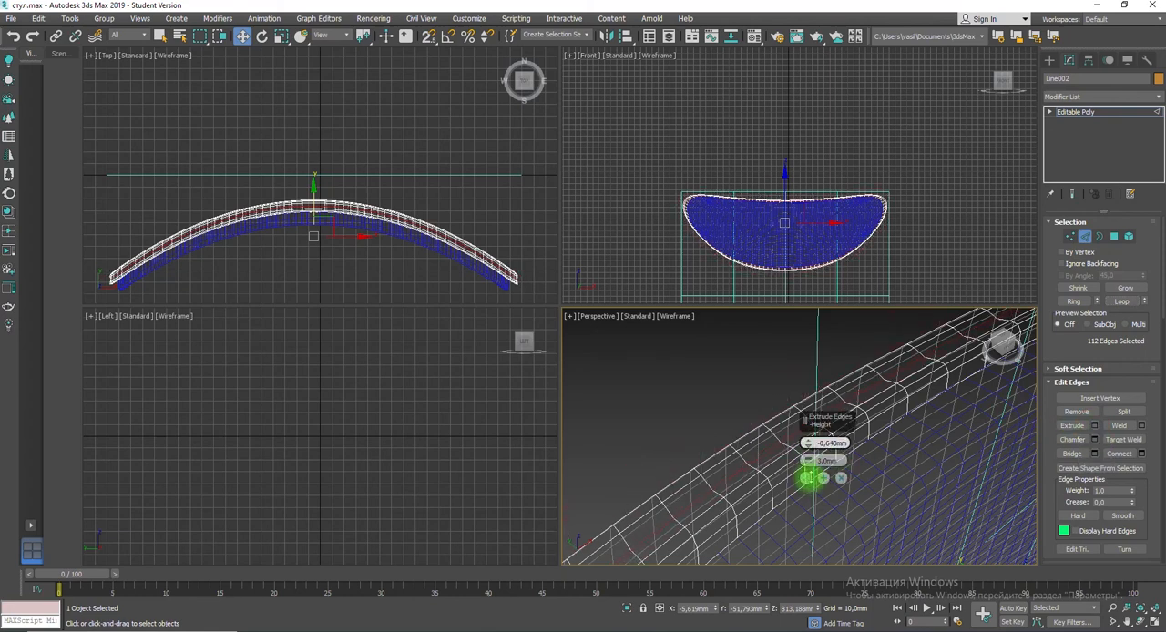
{"action": "left_click", "coordinate": [806, 480]}
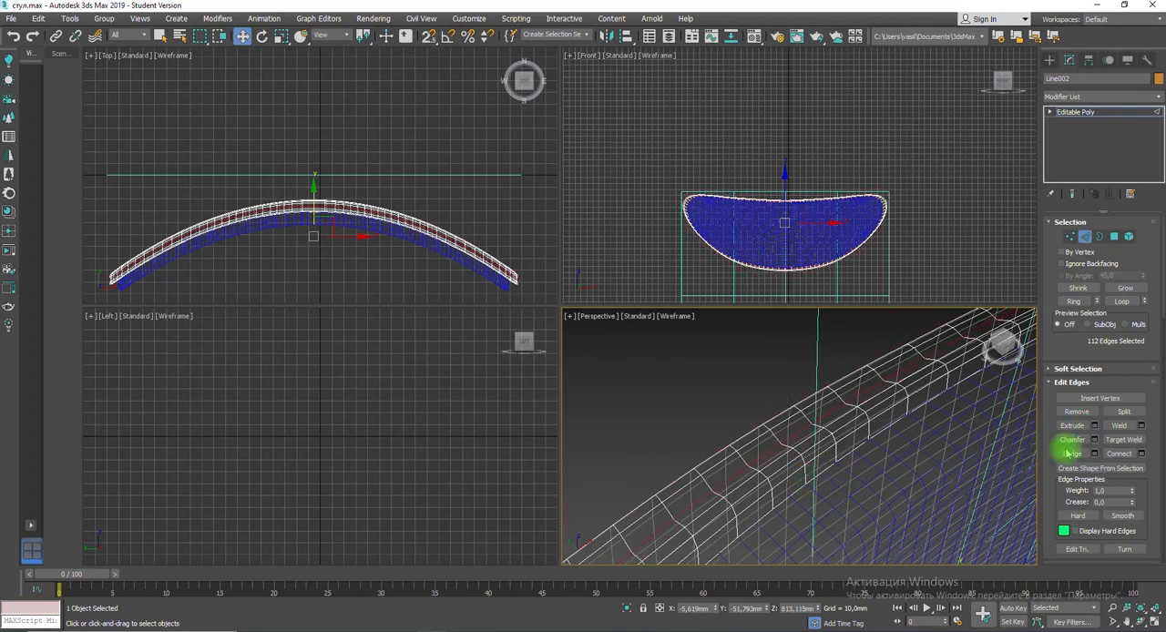
Step: Chamfer the grooved rim's selected edge loop by 1 mm with one segment and return to shaded display
{"action": "left_click", "coordinate": [1093, 440]}
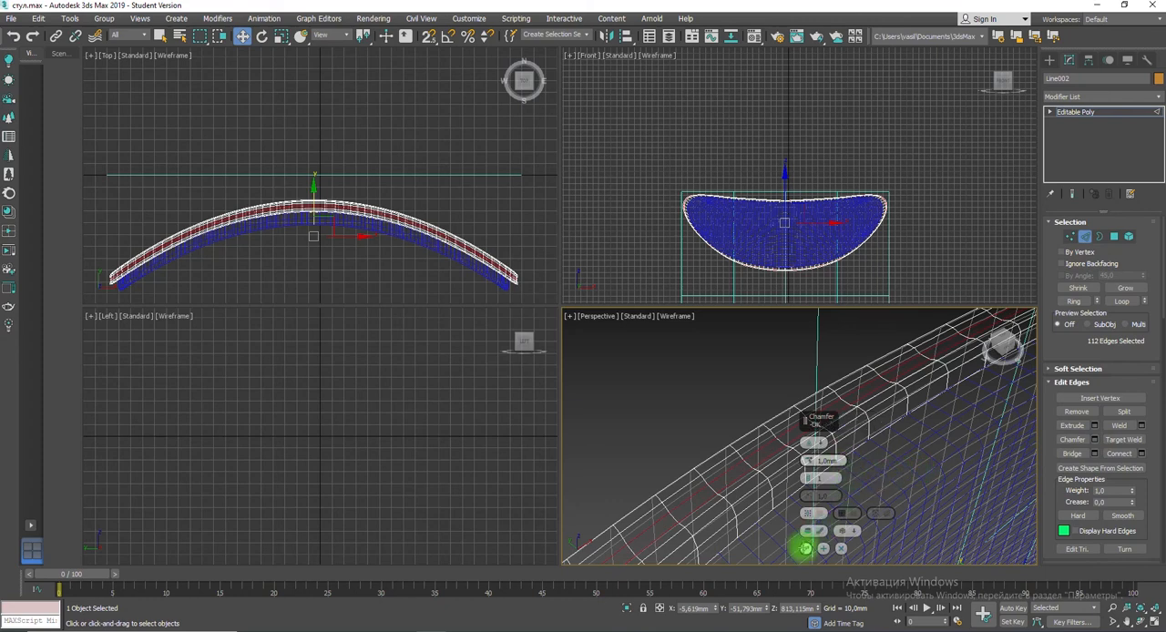
{"action": "left_click", "coordinate": [807, 549]}
{"action": "key", "text": "F3"}
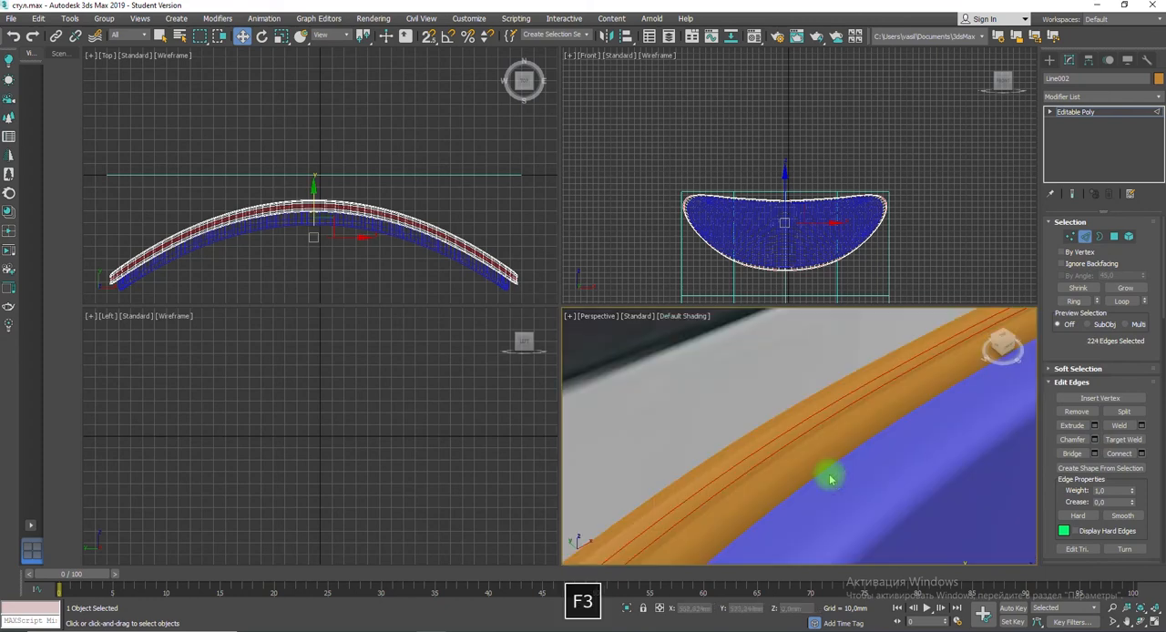